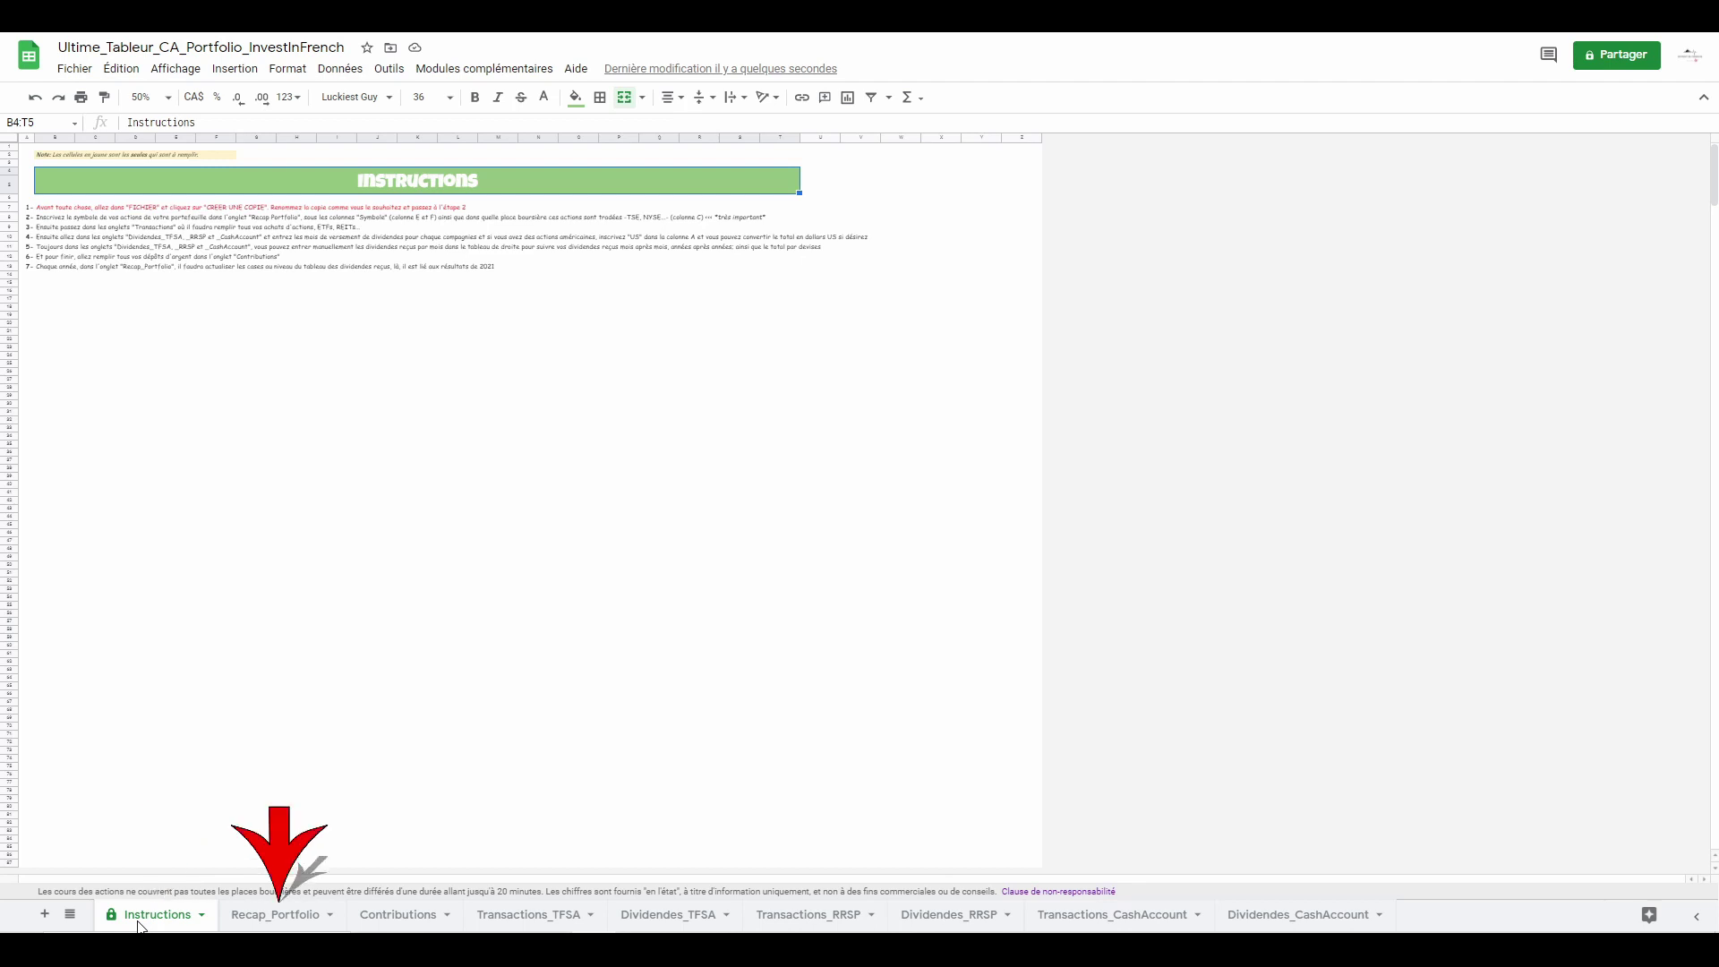
# - Look through the Recap_Portfolio and Contributions sheets and the transaction and dividend sheets for TFSA, RRSP and CashAccount
pyautogui.click(250, 923)
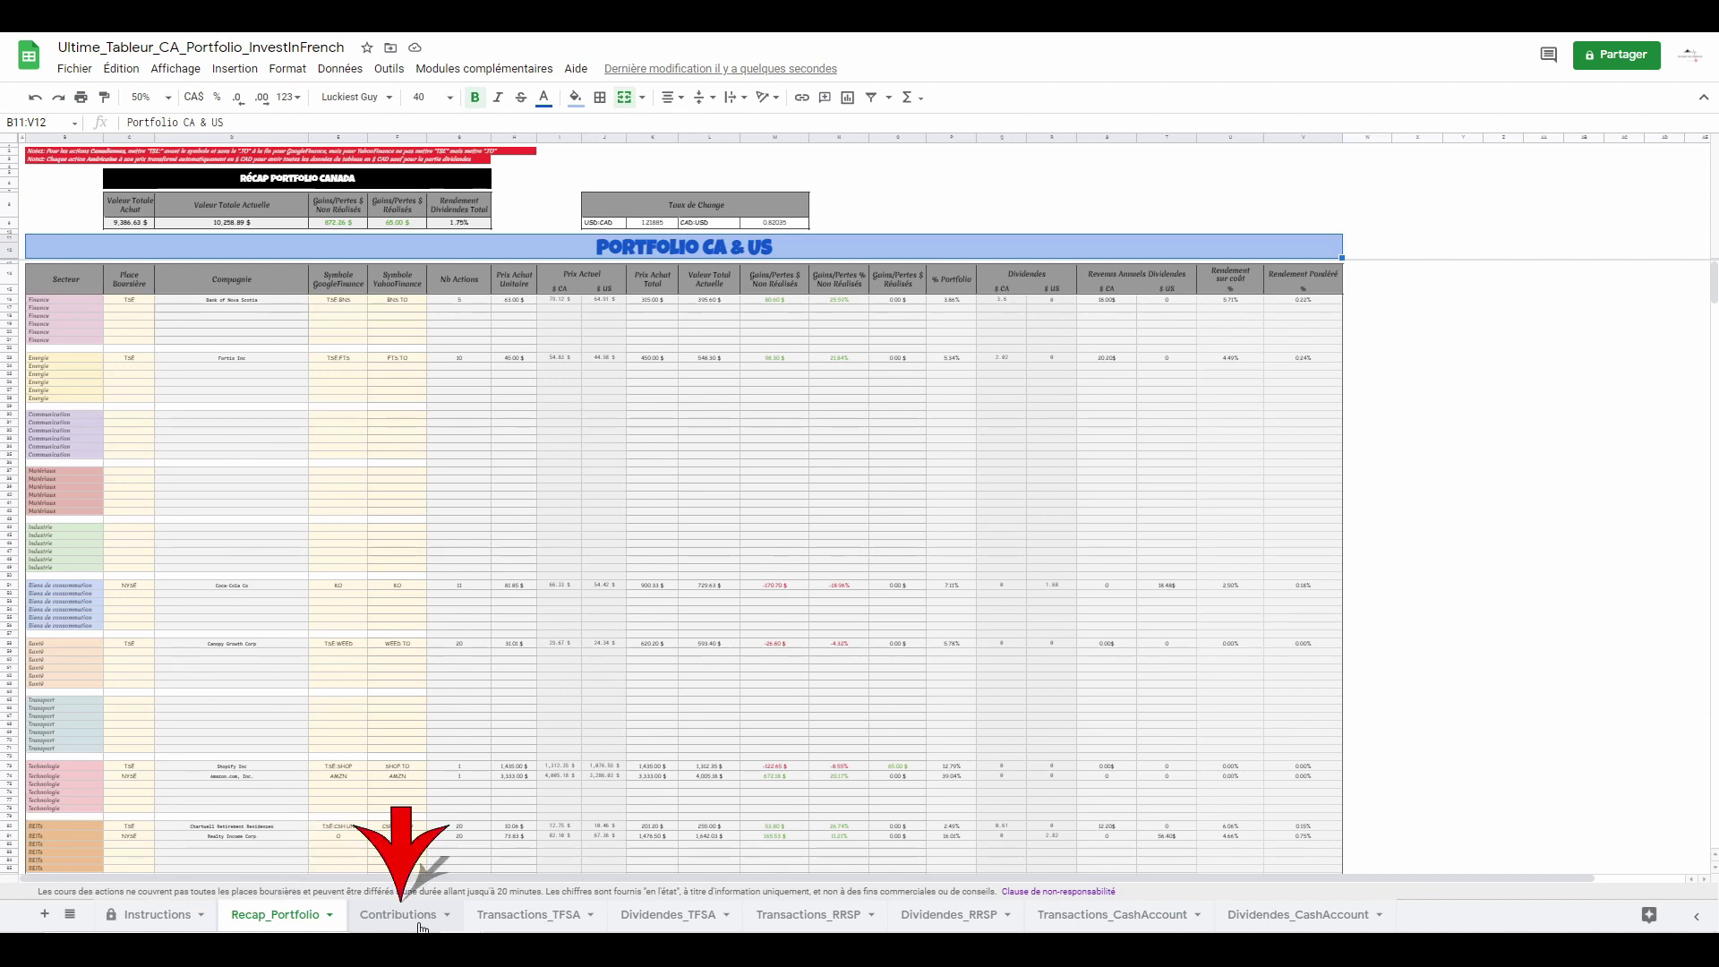
pyautogui.click(408, 926)
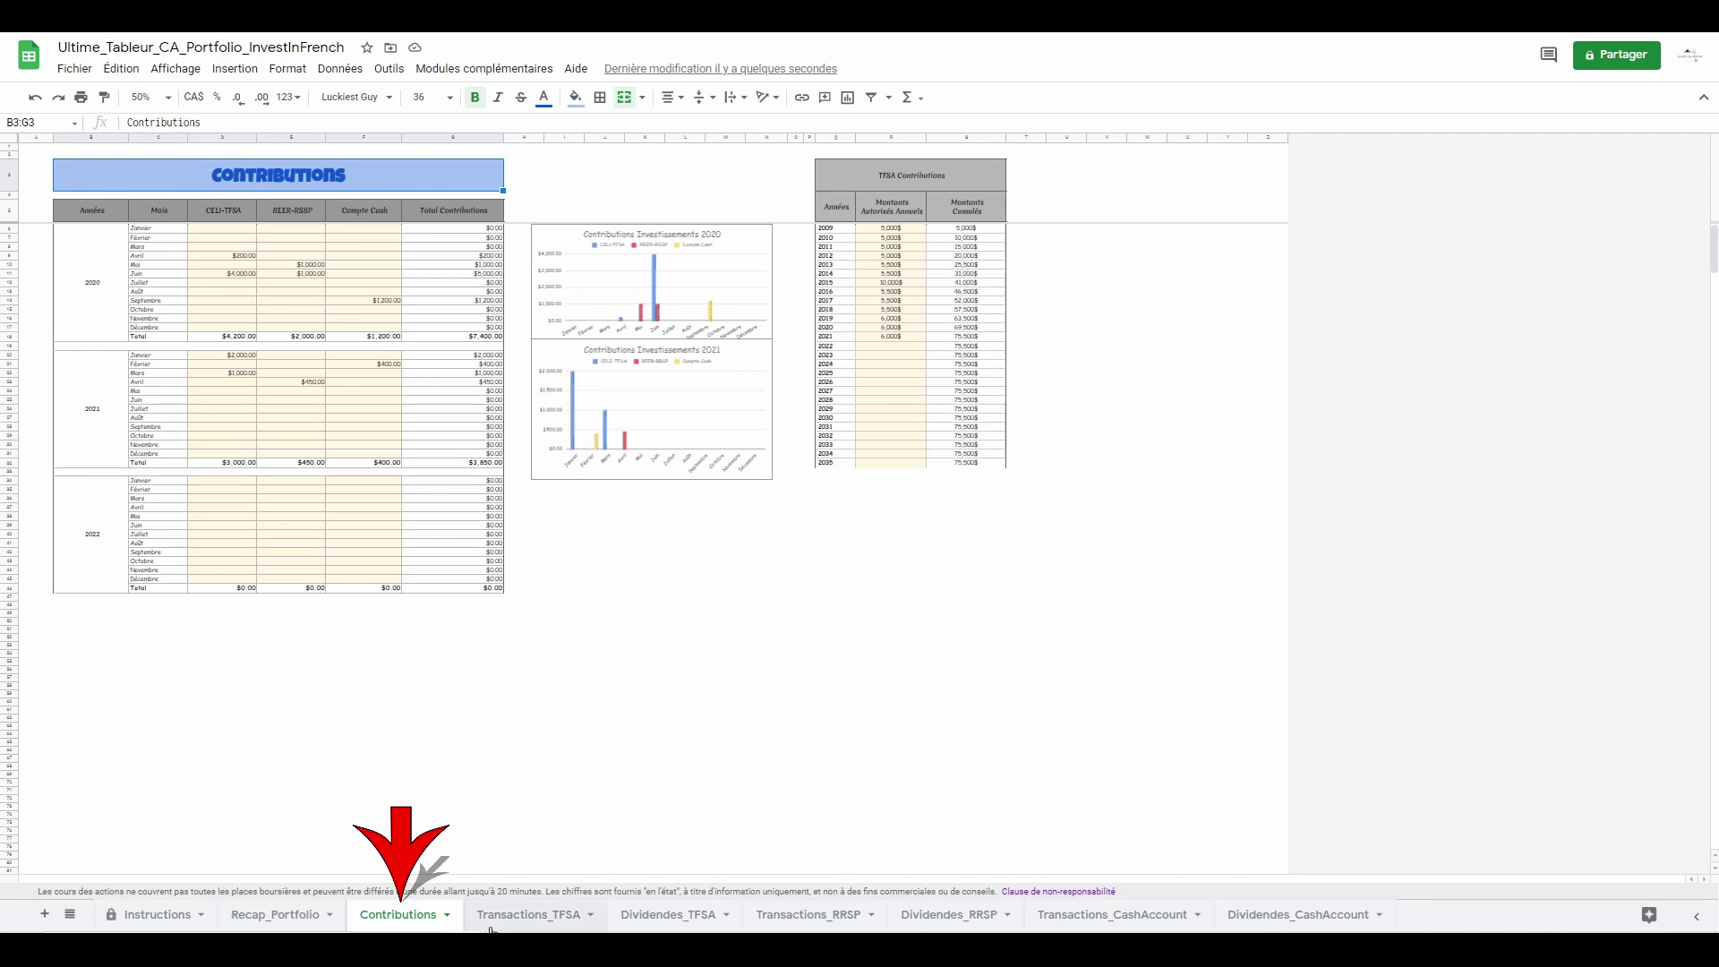
pyautogui.click(553, 922)
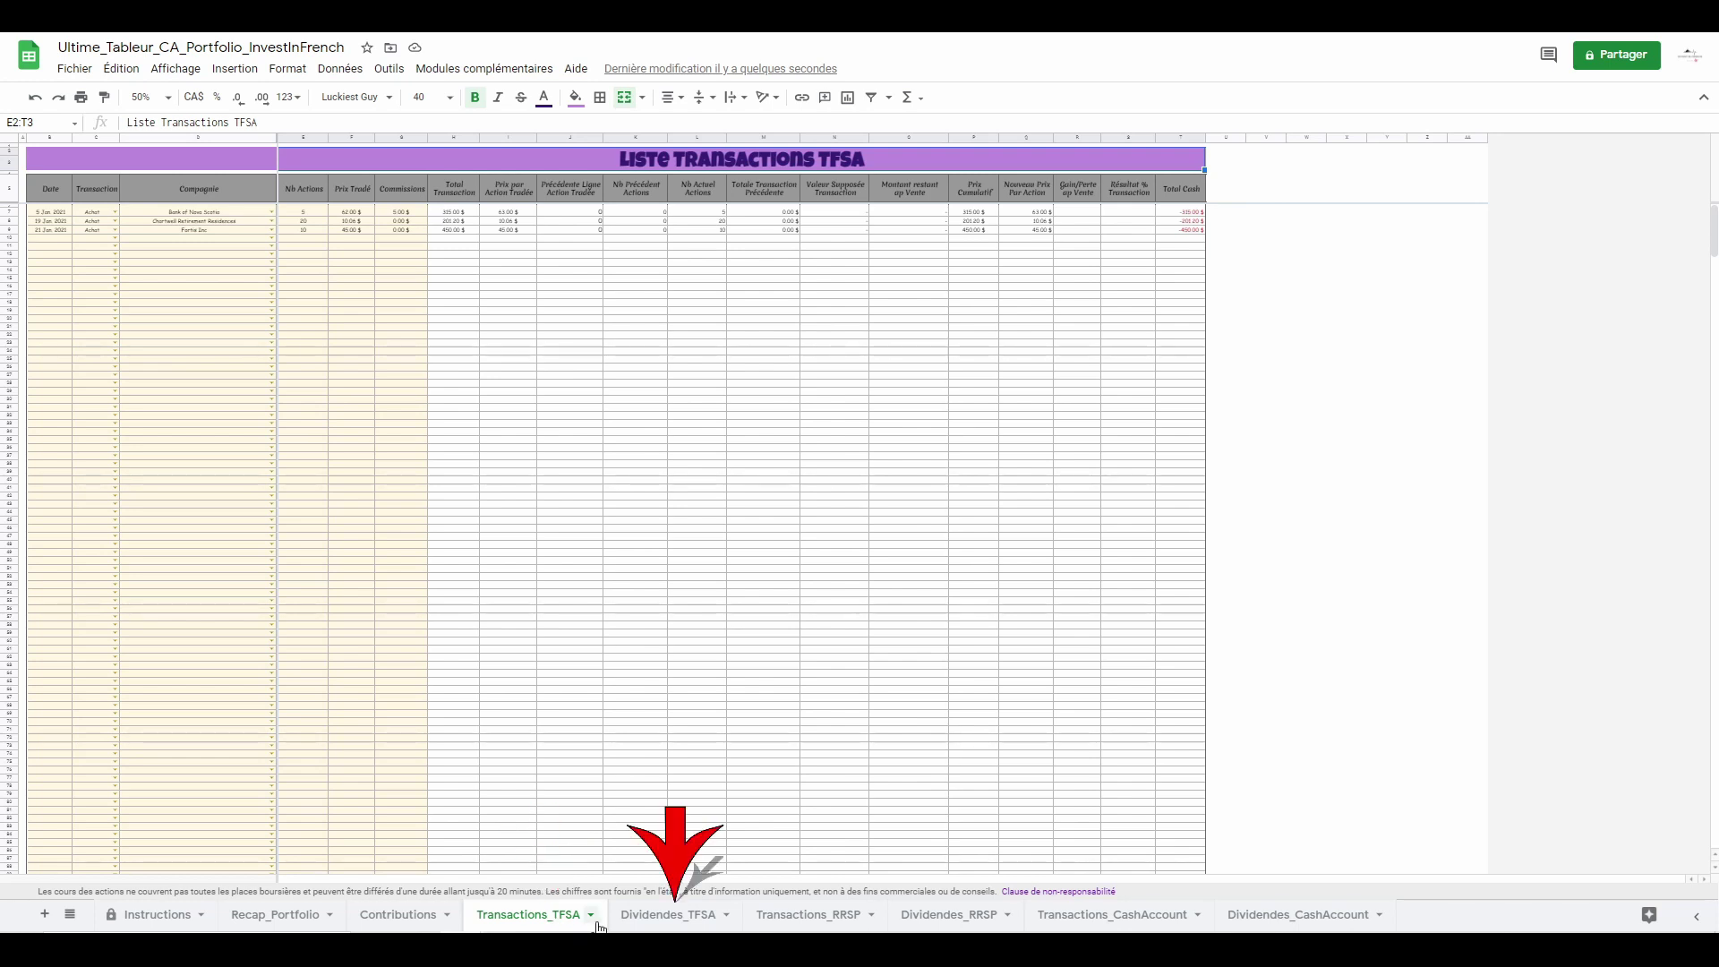
pyautogui.click(674, 922)
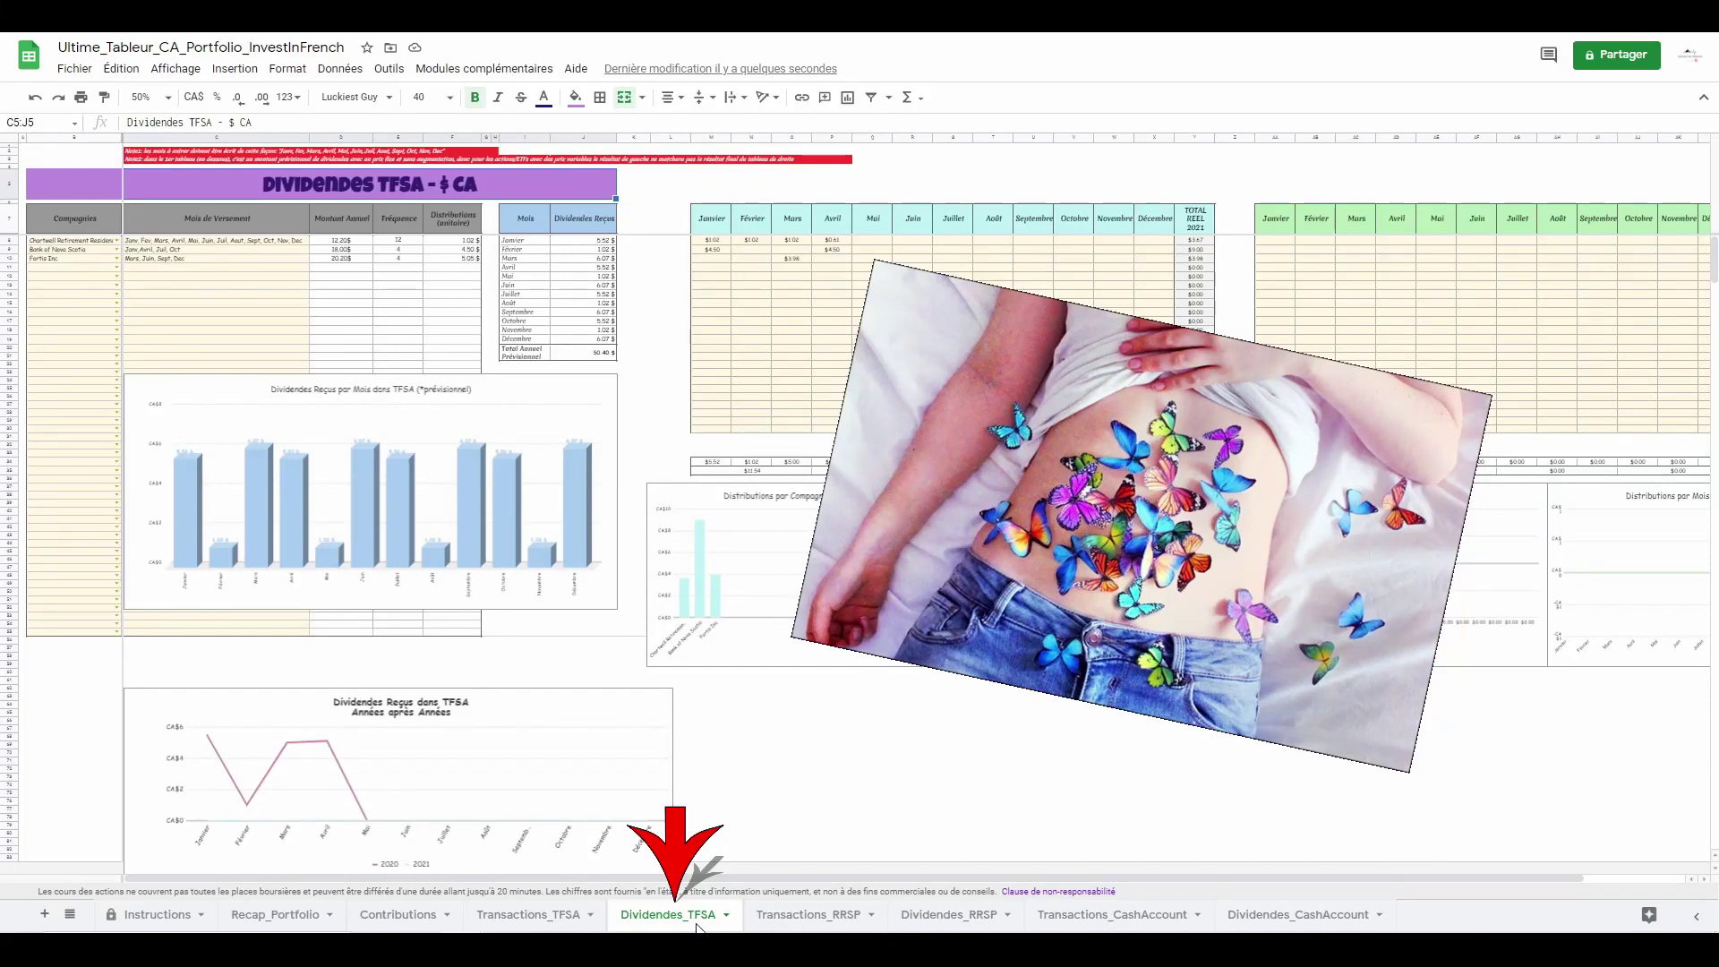
pyautogui.click(801, 918)
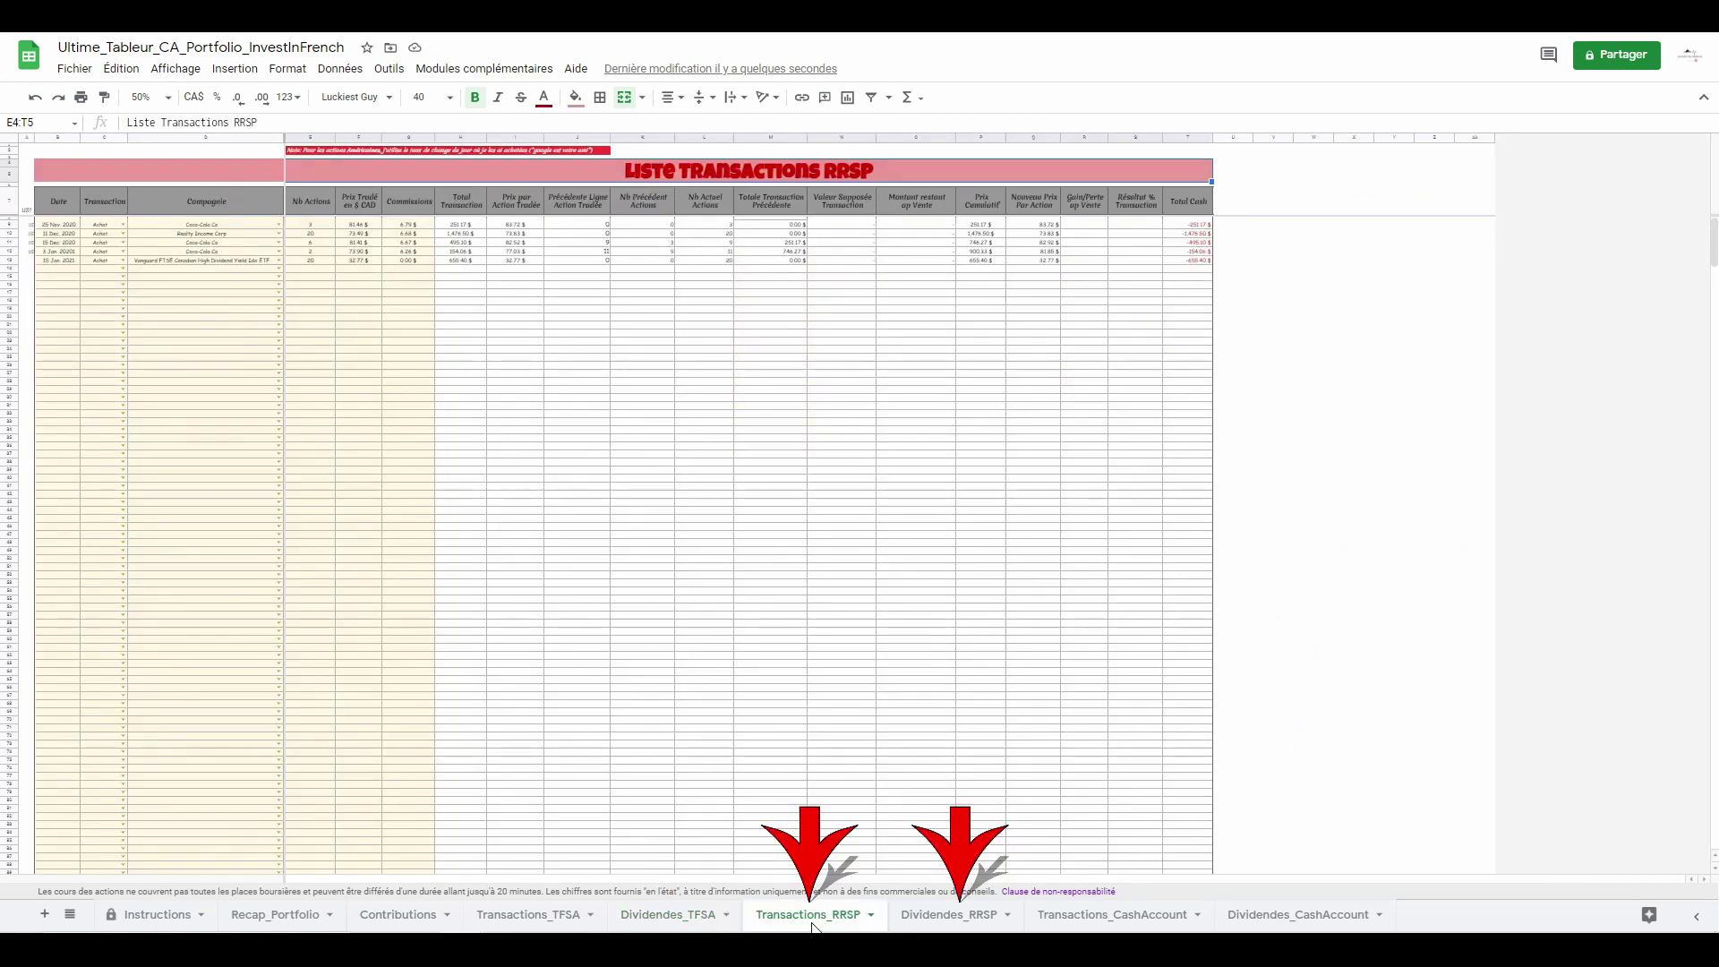
pyautogui.click(955, 919)
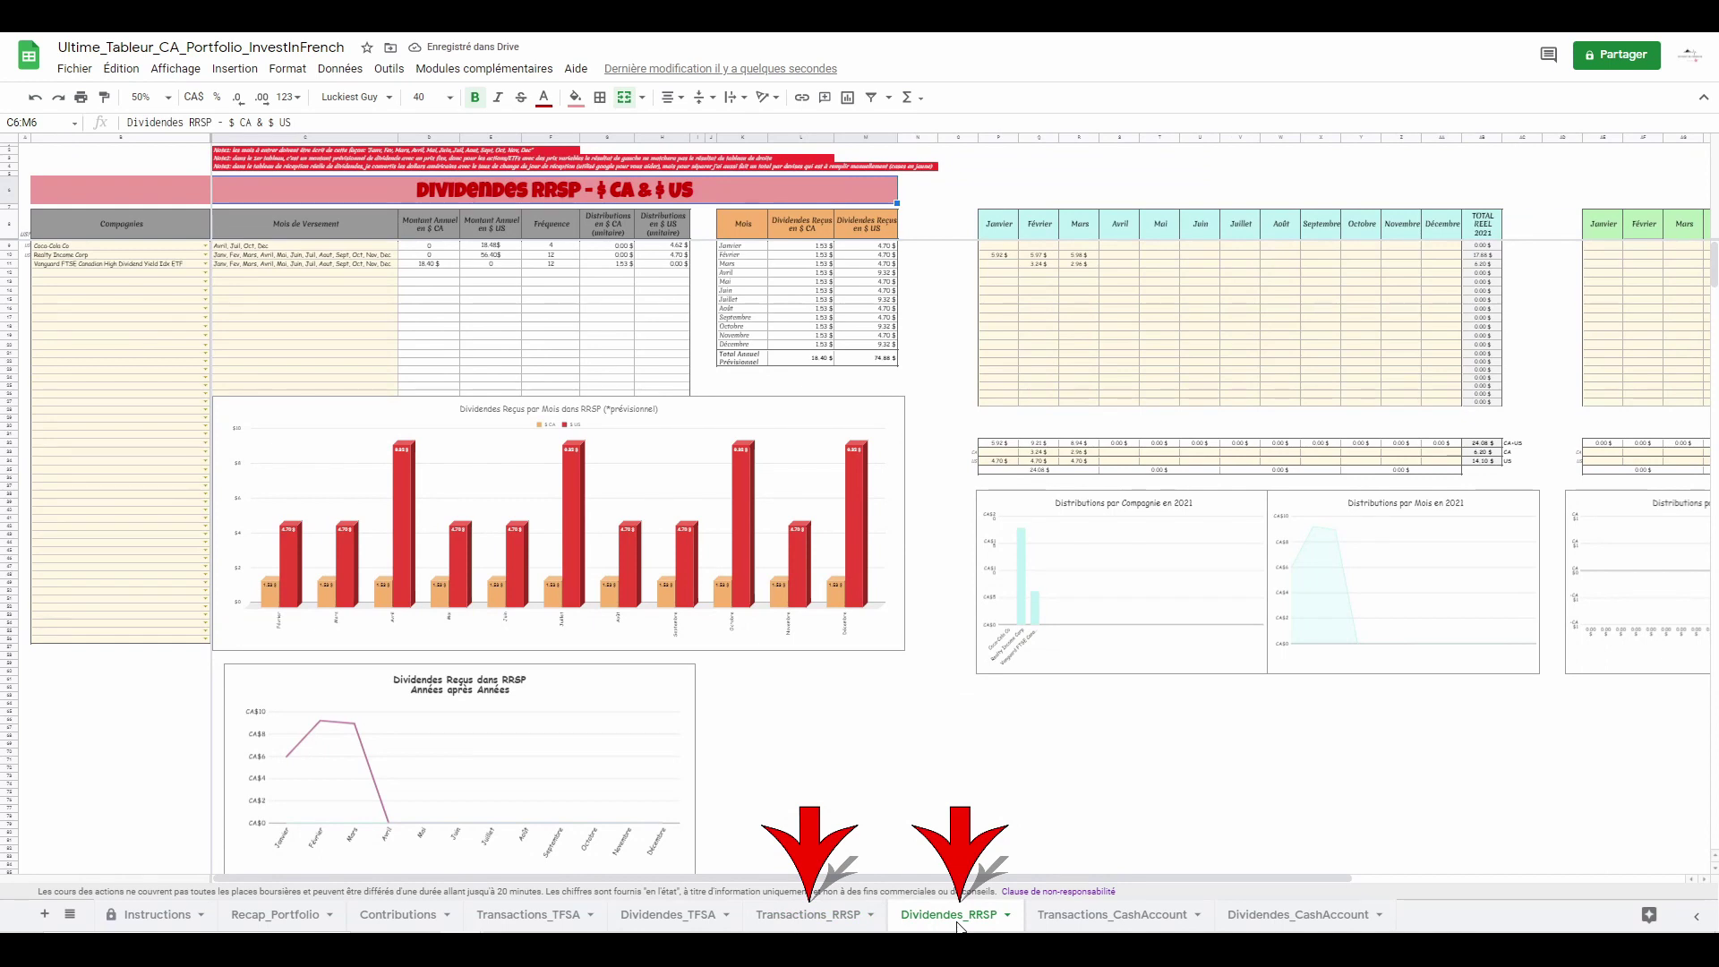
pyautogui.click(1133, 927)
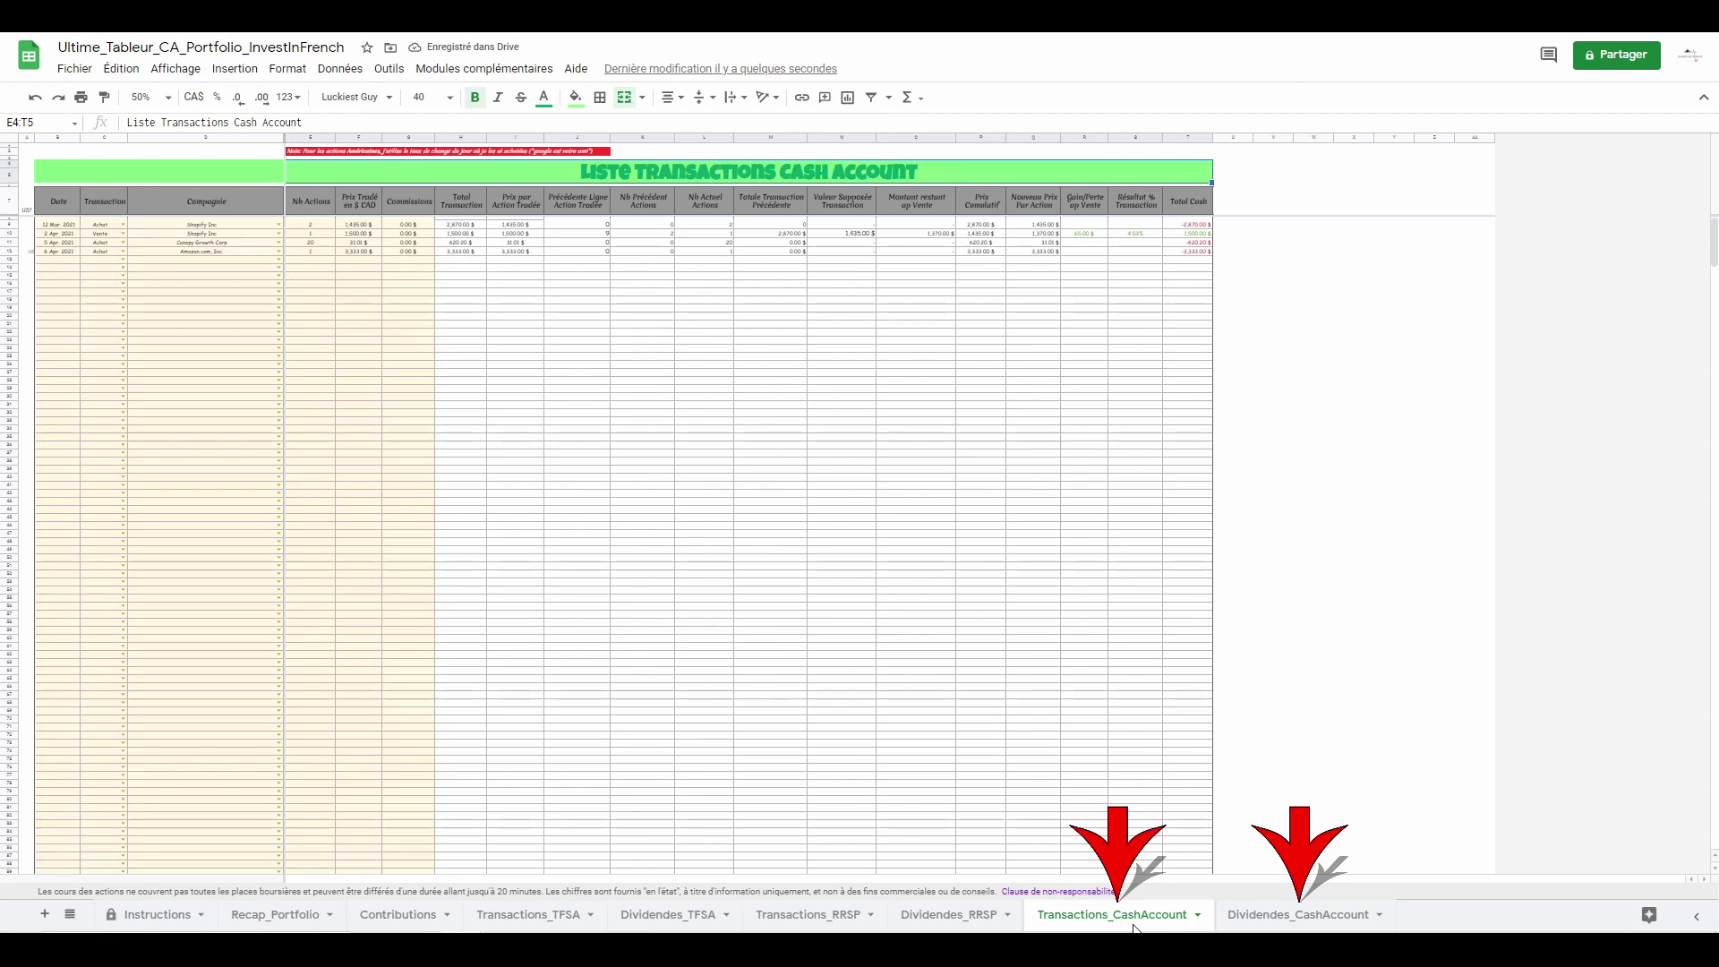
pyautogui.click(1317, 929)
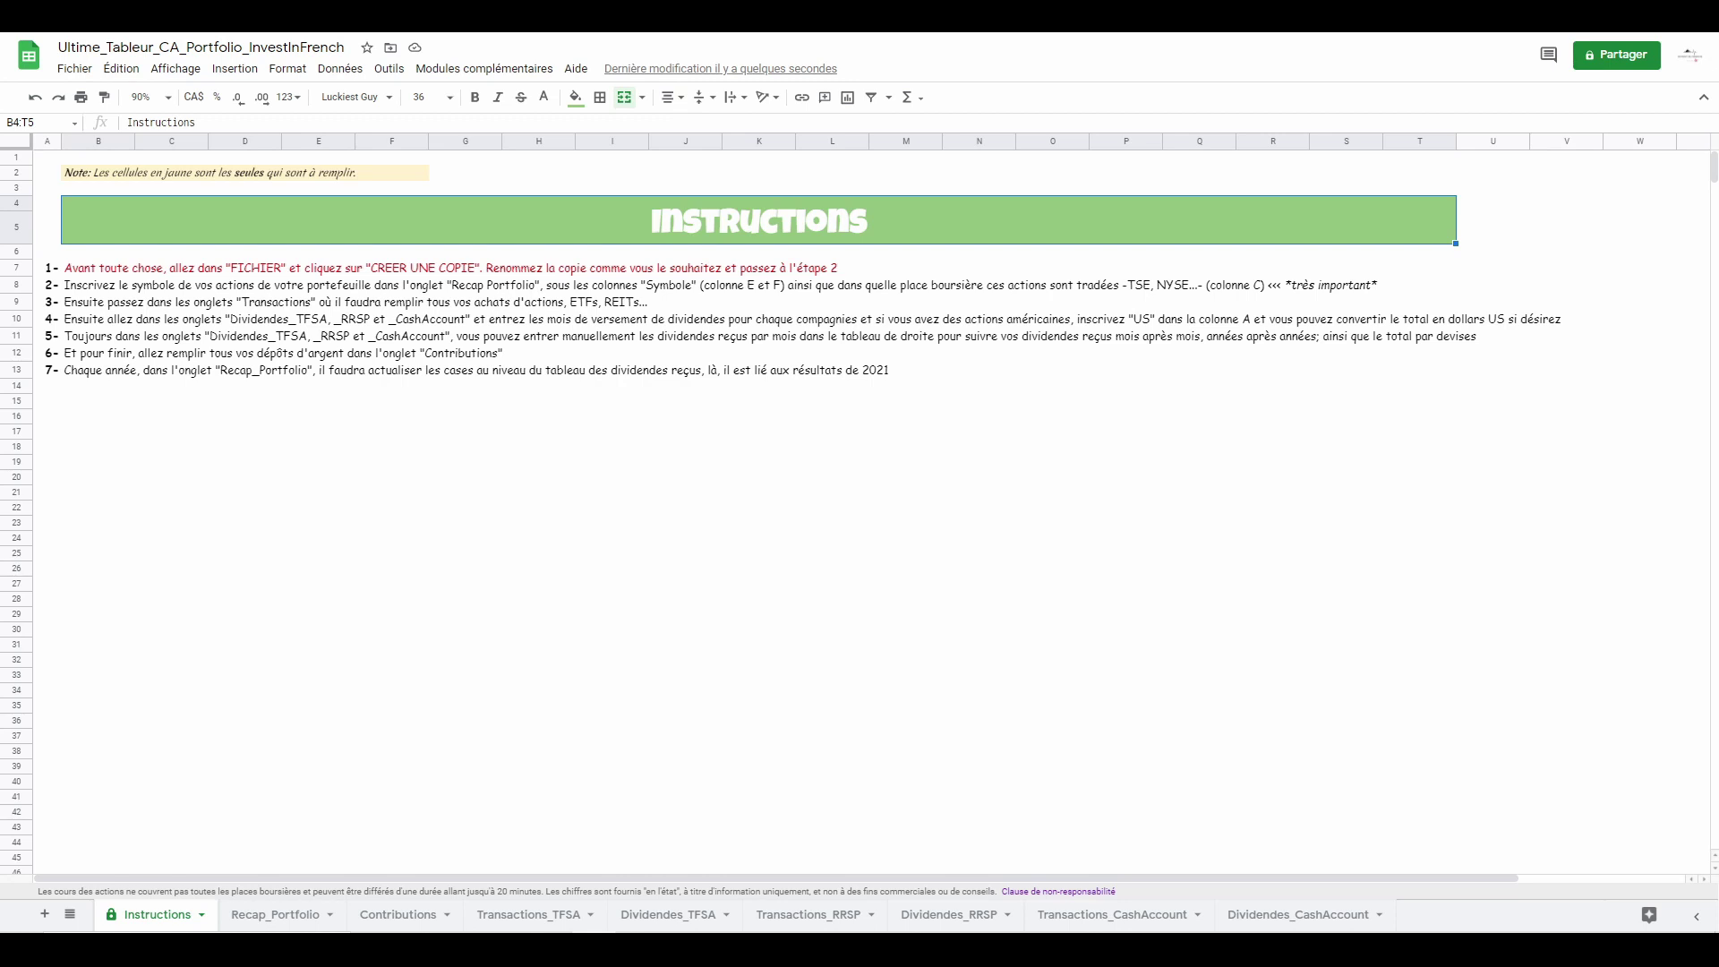
# - Make a copy of the portfolio spreadsheet in Mon Drive, keeping the suggested copy name
pyautogui.click(76, 72)
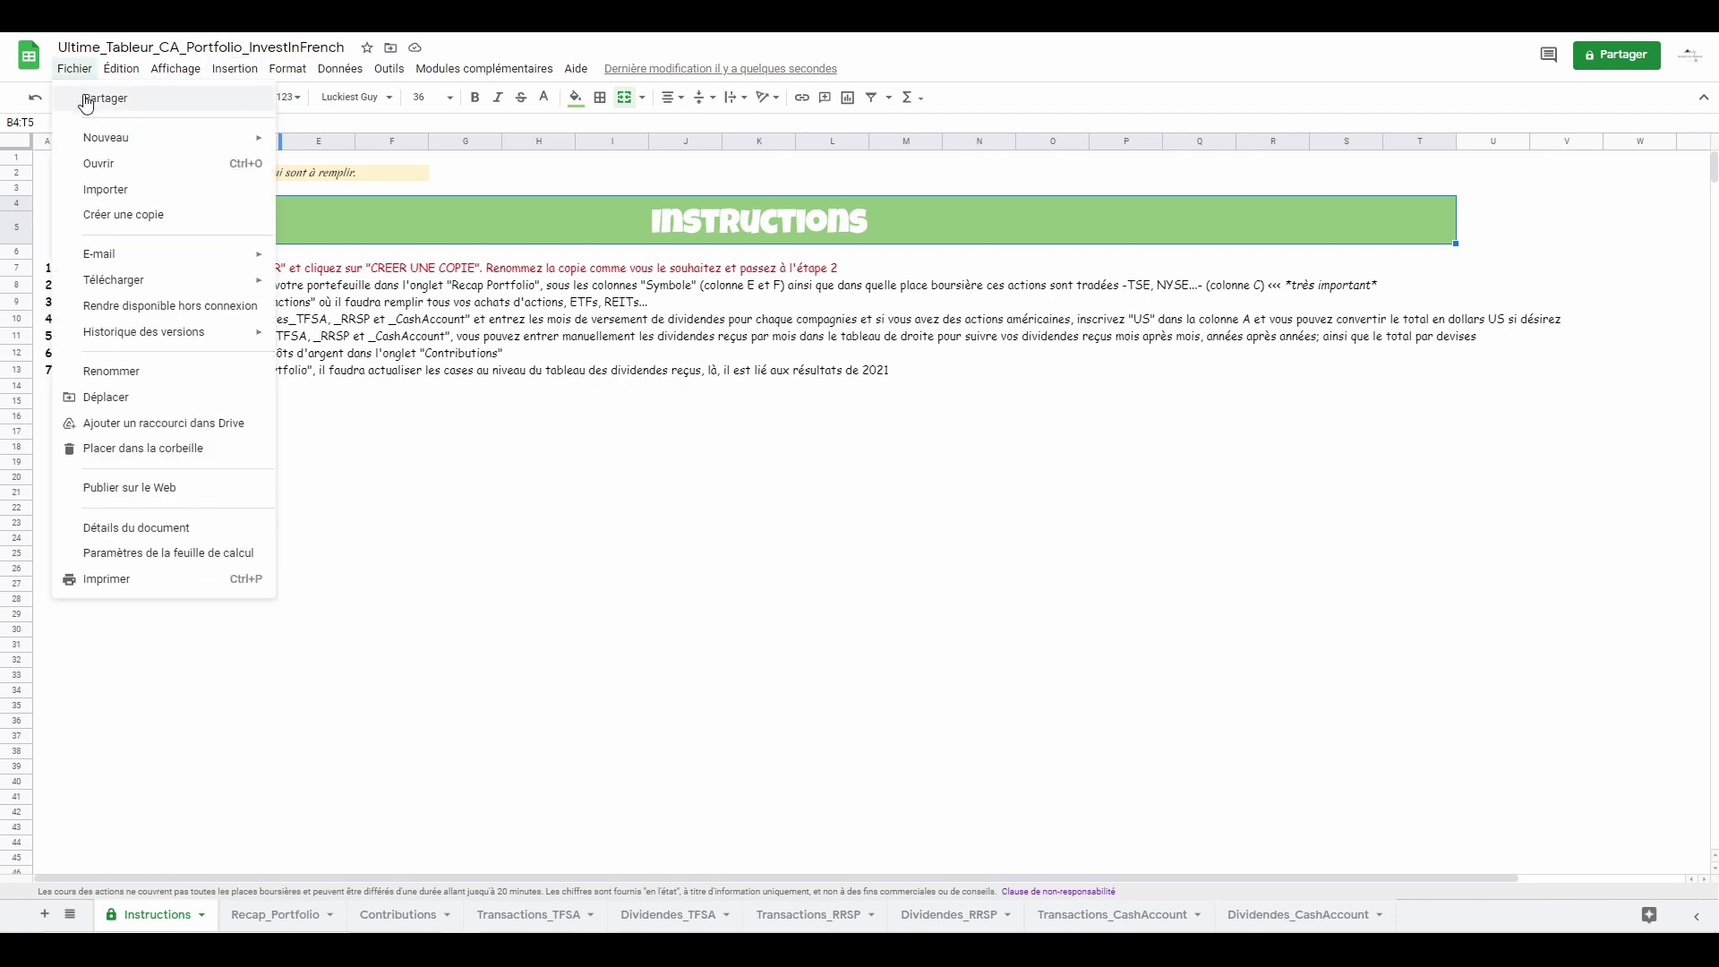
pyautogui.click(121, 216)
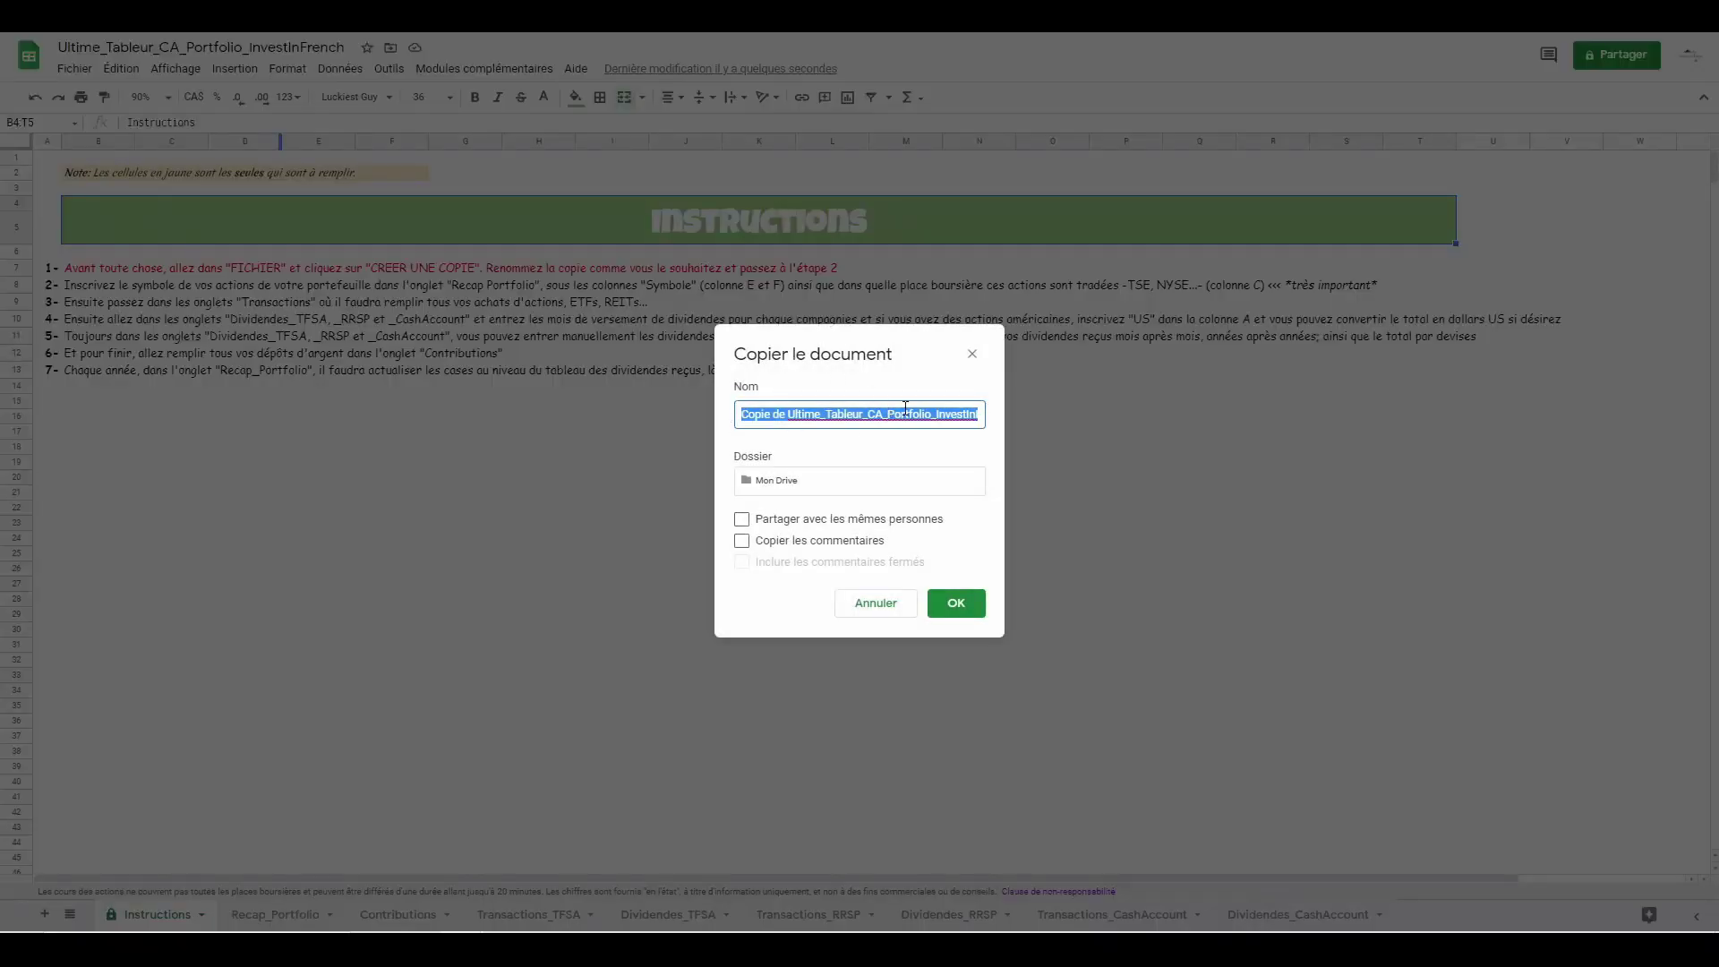
pyautogui.click(956, 603)
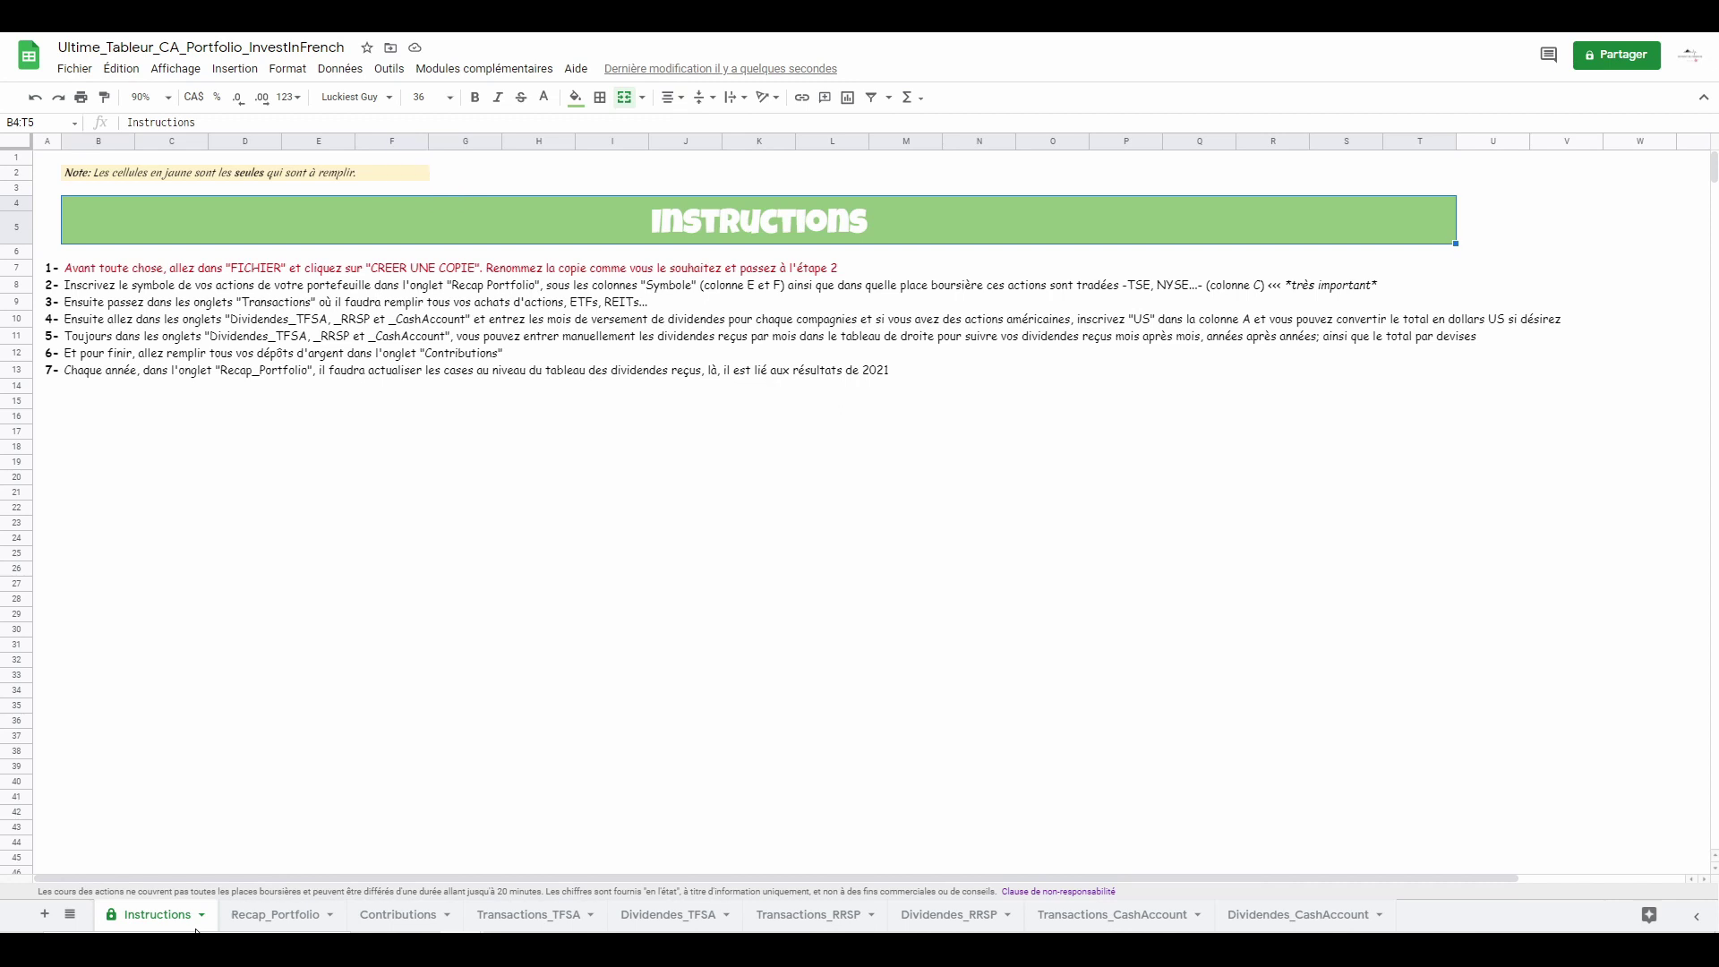
# - Examine the Recap_Portfolio sheet's sector rows and its price, gain, dividend and yield columns
pyautogui.click(270, 920)
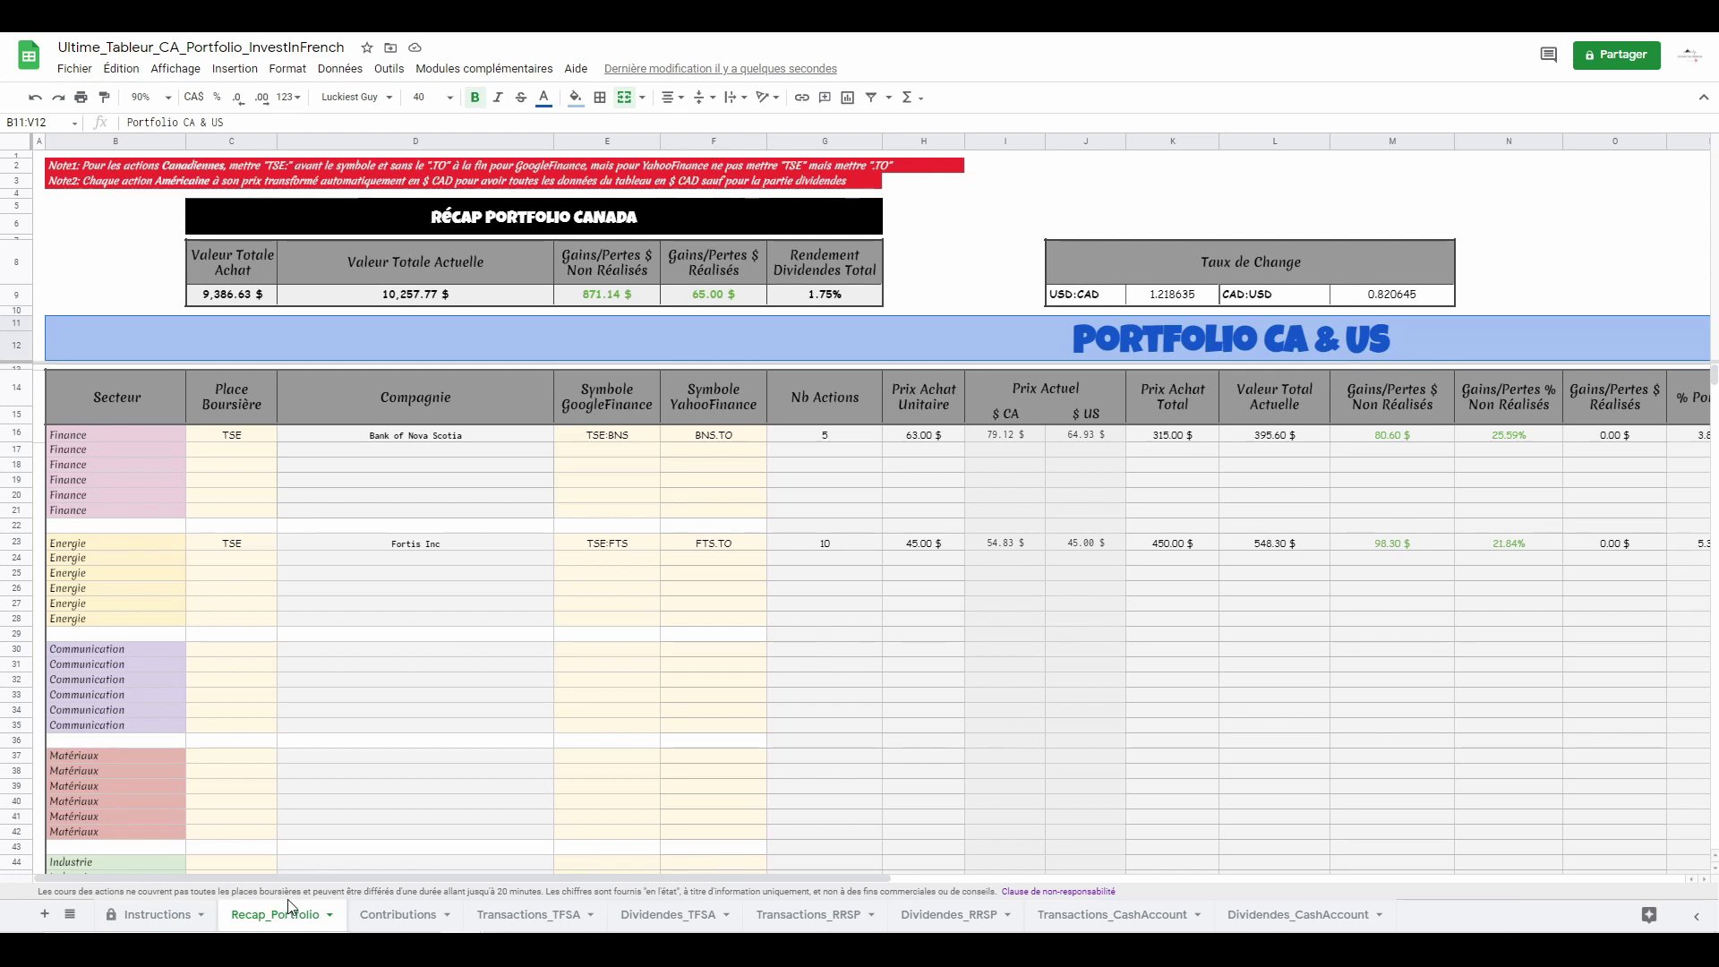
pyautogui.scroll(-5, 410, 764)
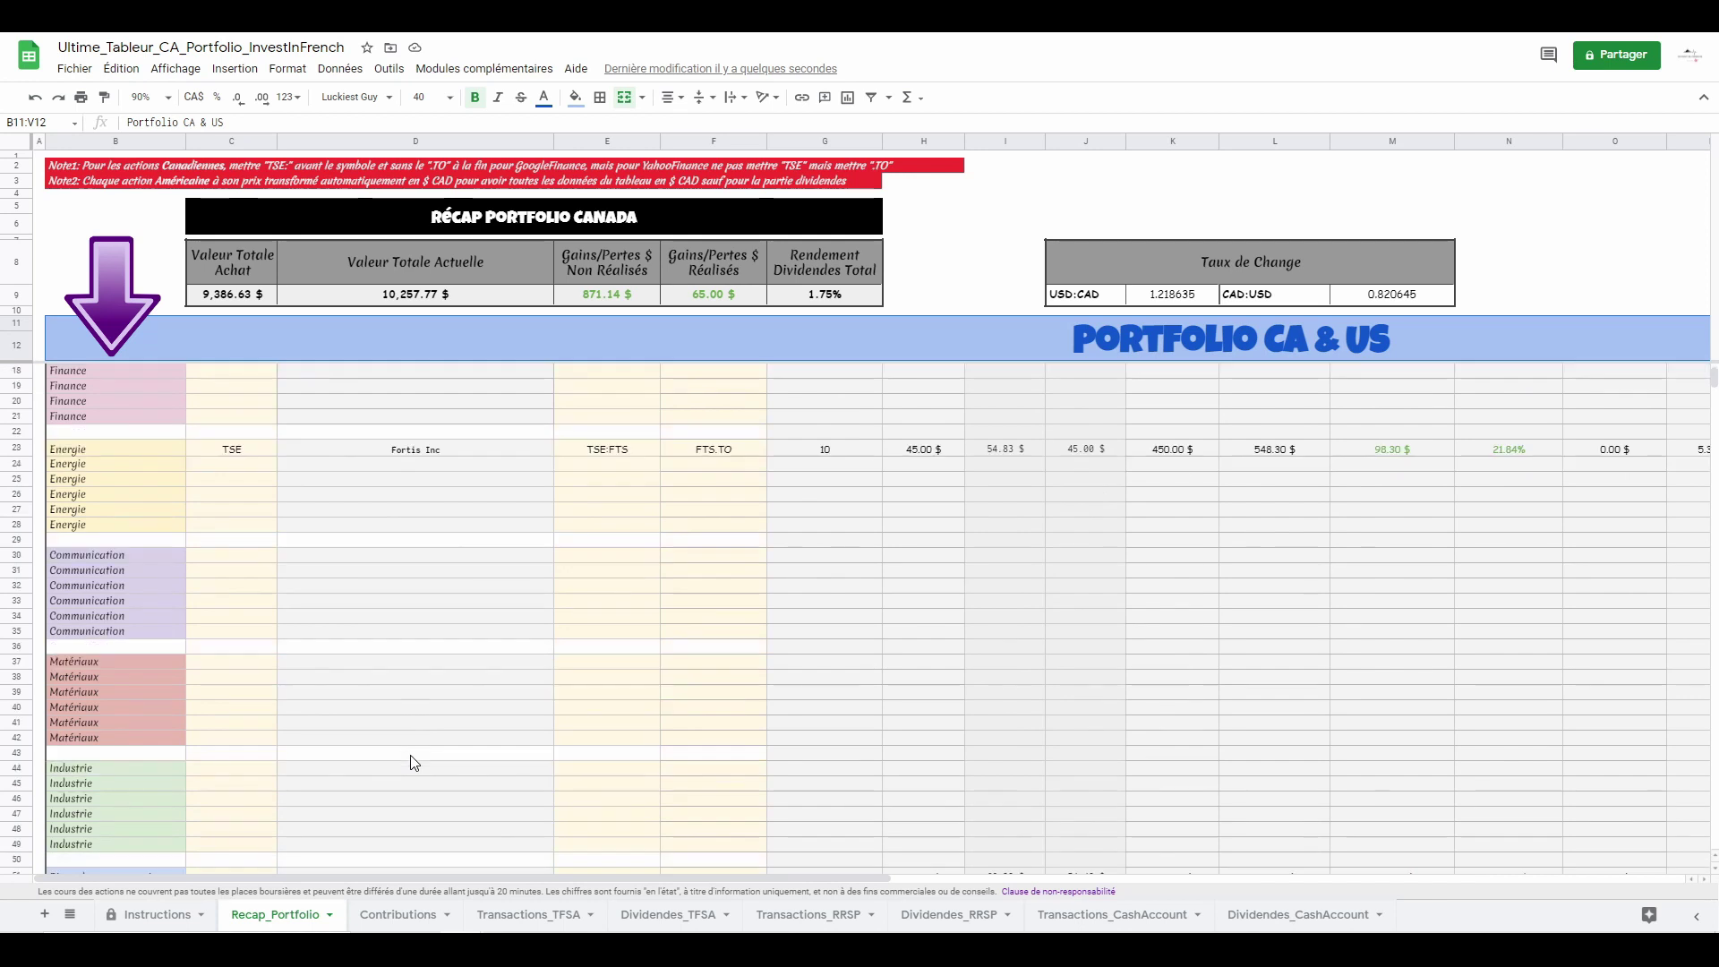
pyautogui.scroll(-12, 410, 764)
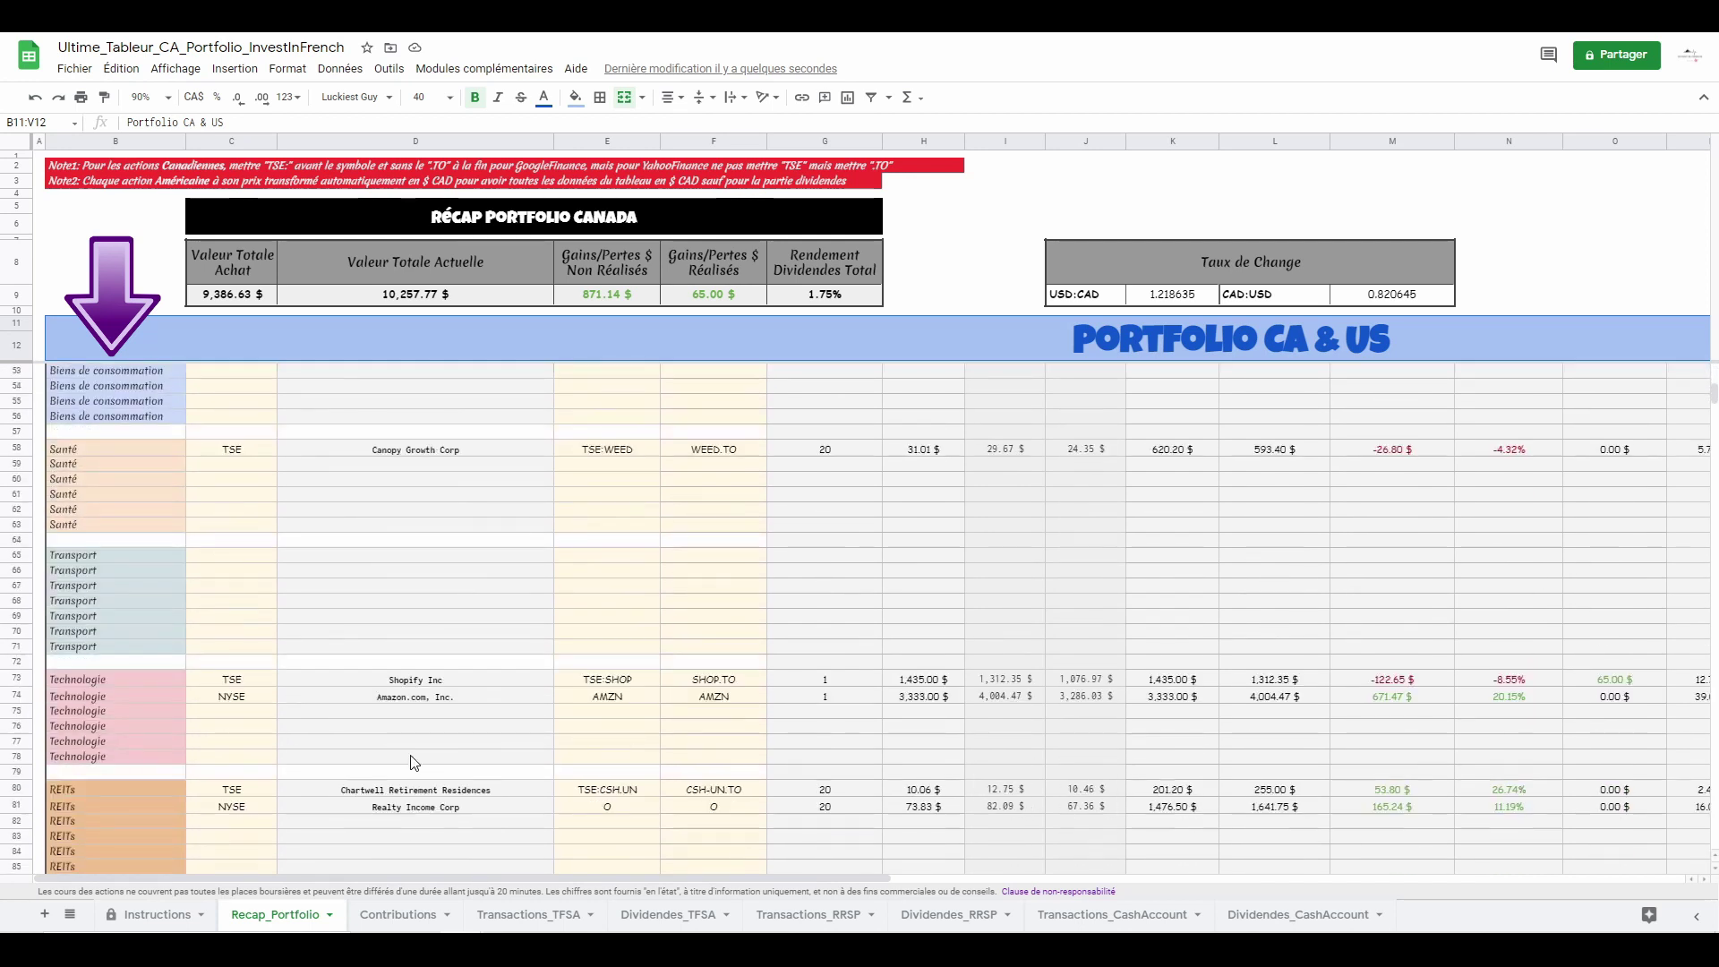
pyautogui.scroll(17, 414, 762)
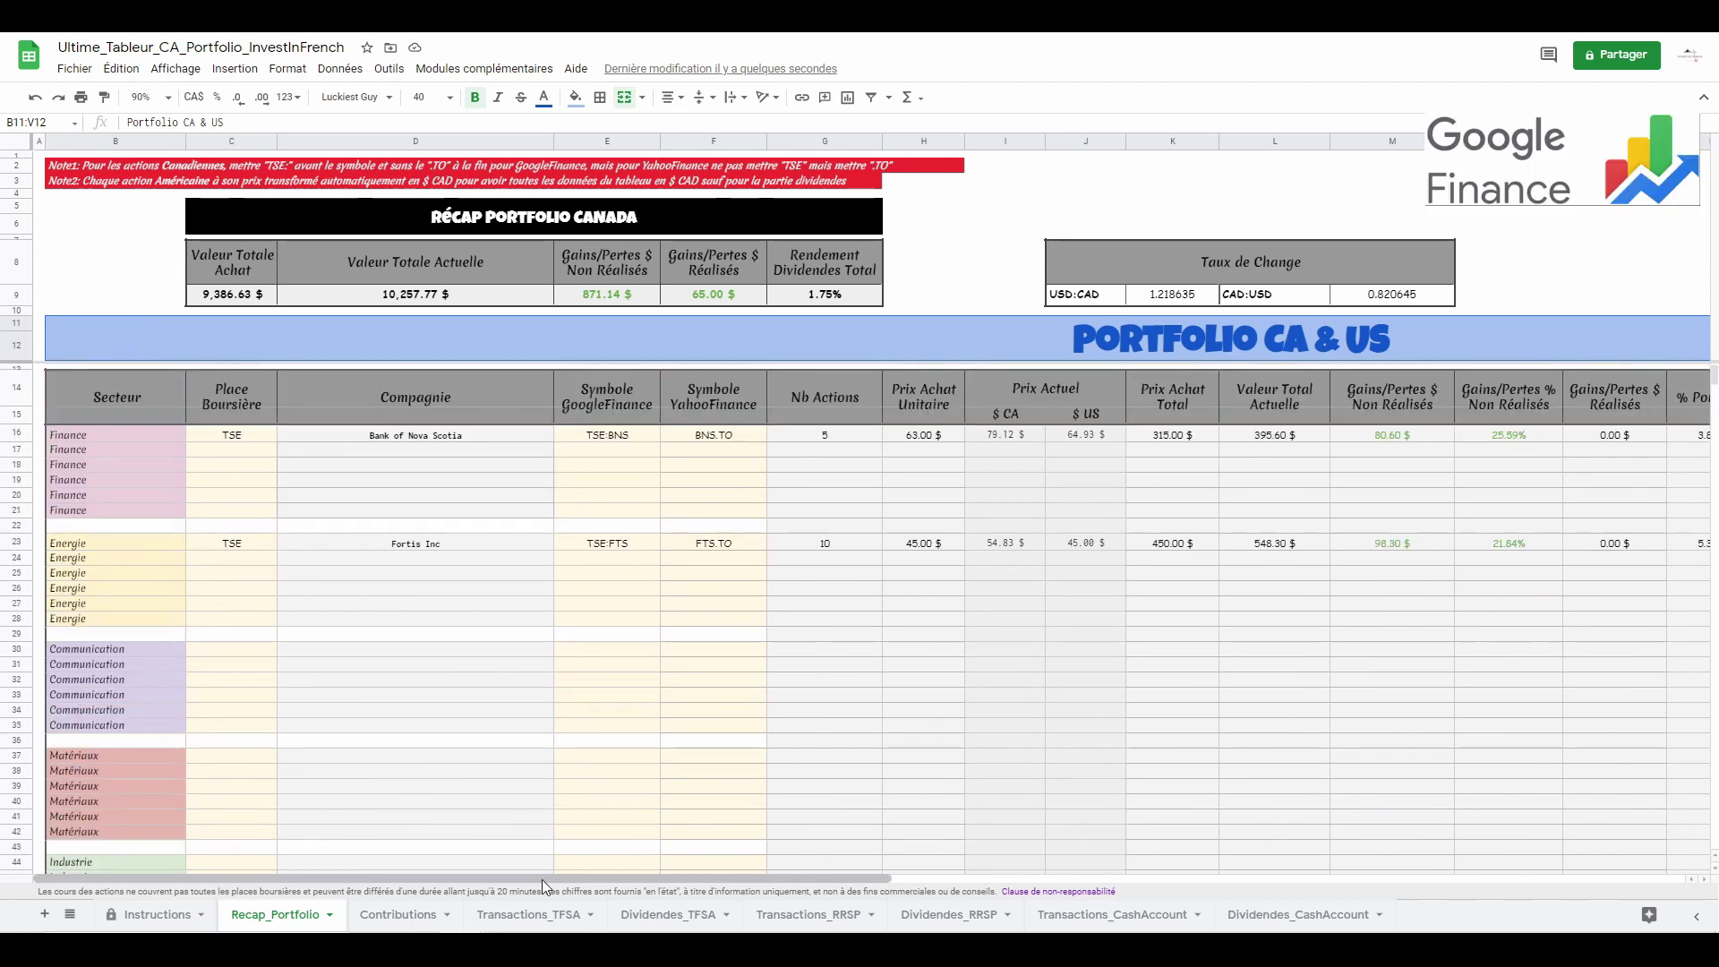
pyautogui.moveTo(550, 881); pyautogui.dragTo(959, 905)
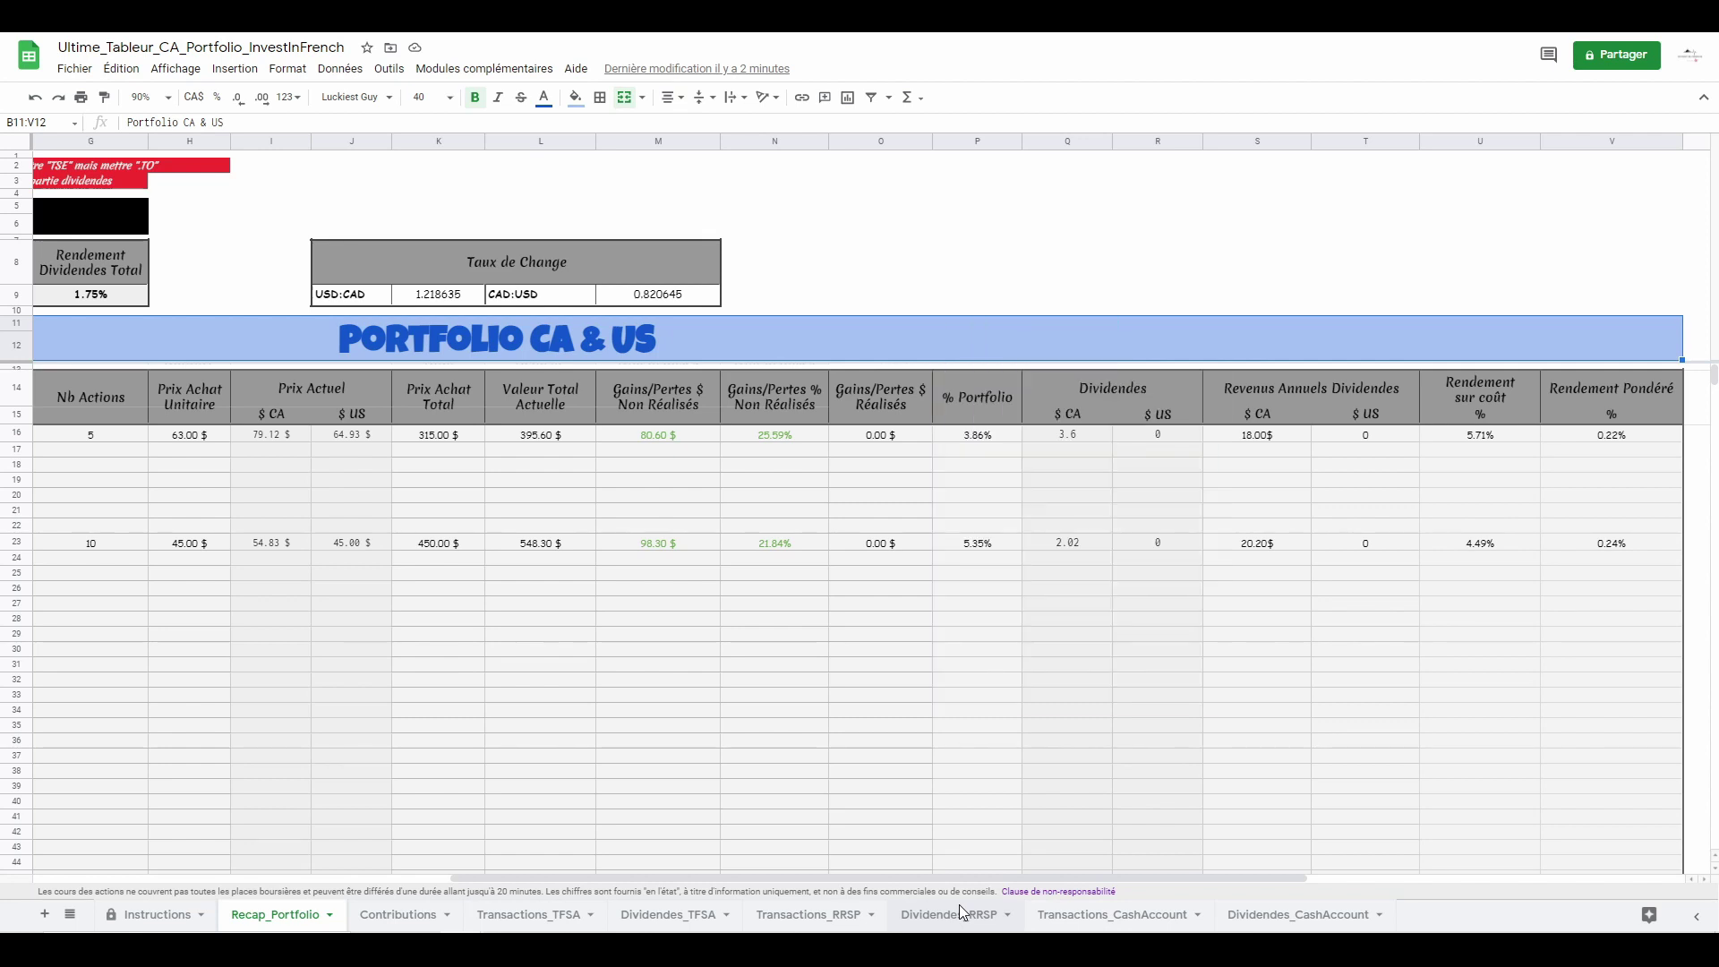
pyautogui.hscroll(2, 976, 716)
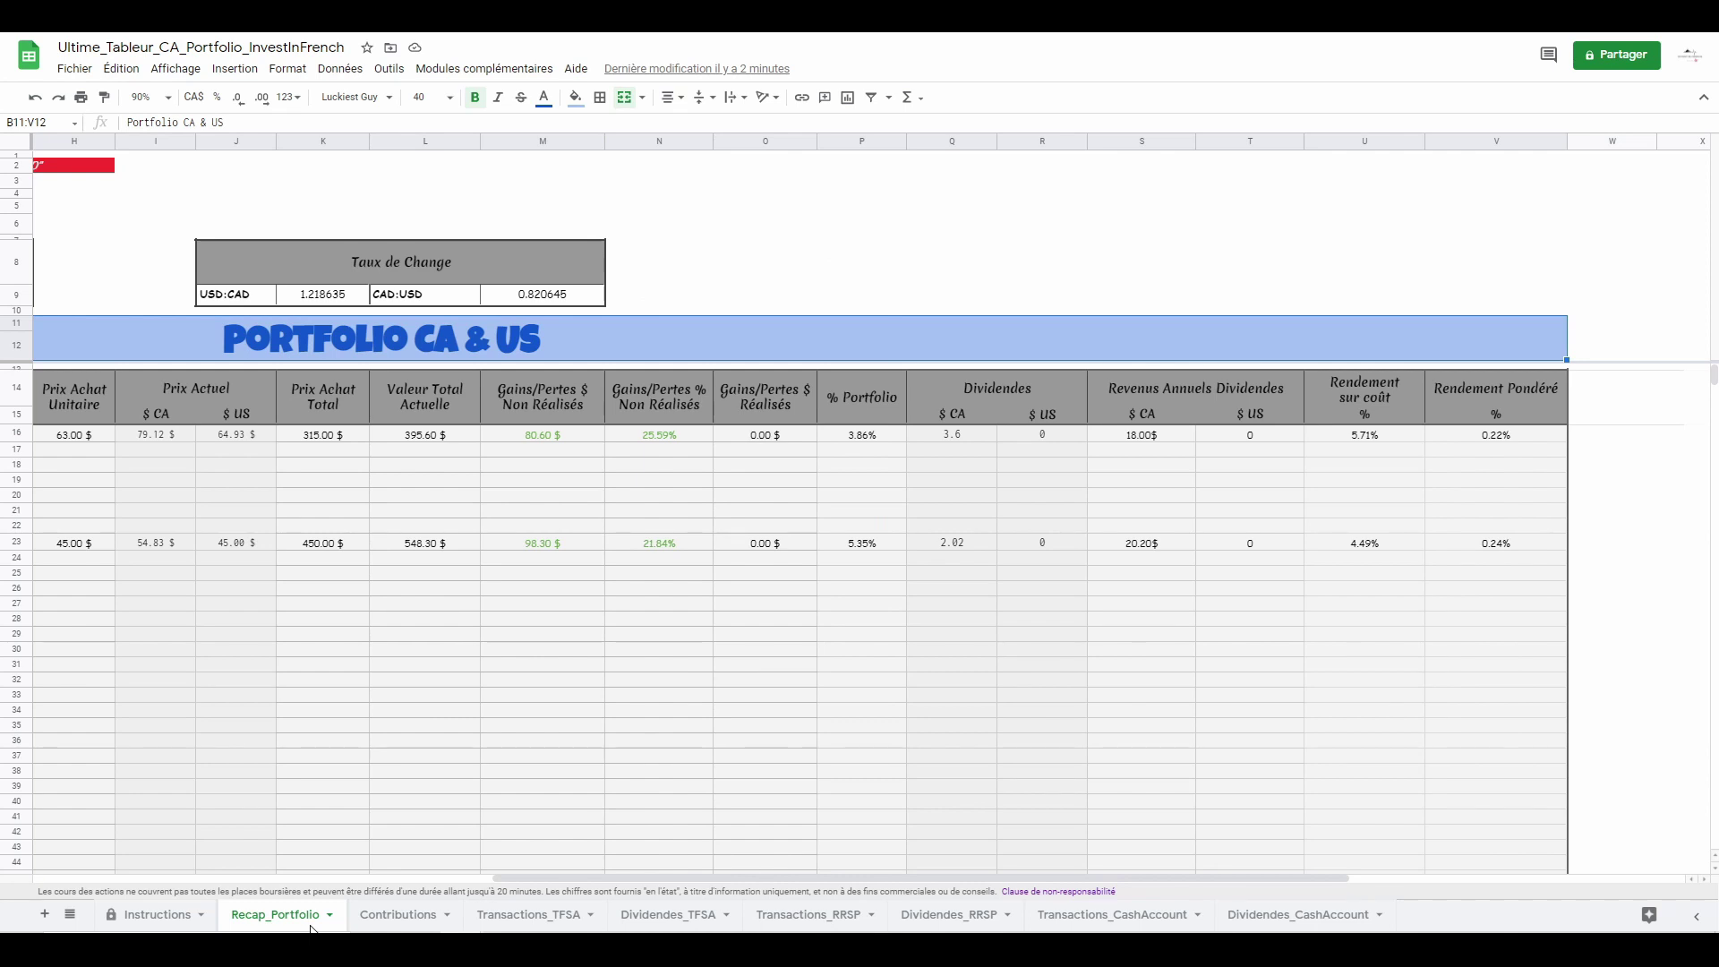
pyautogui.moveTo(516, 879); pyautogui.dragTo(38, 888)
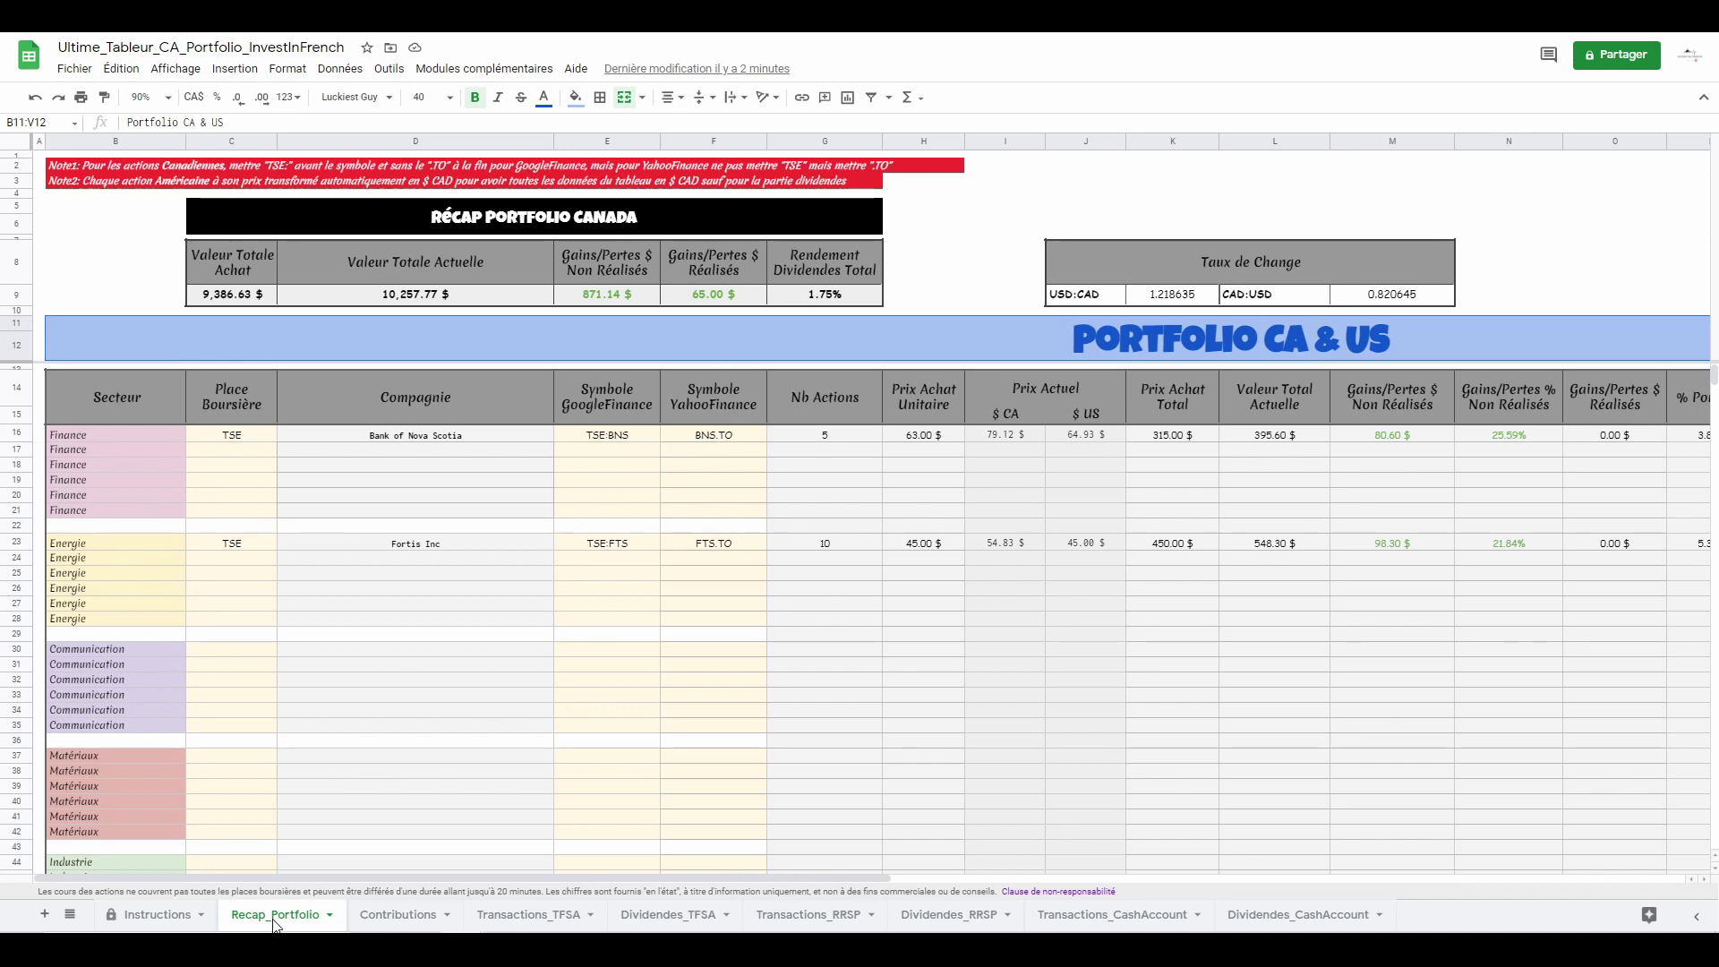
# - Fill the first Communication row with T as GoogleFinance and YahooFinance symbol and NYSE as exchange
pyautogui.click(645, 652)
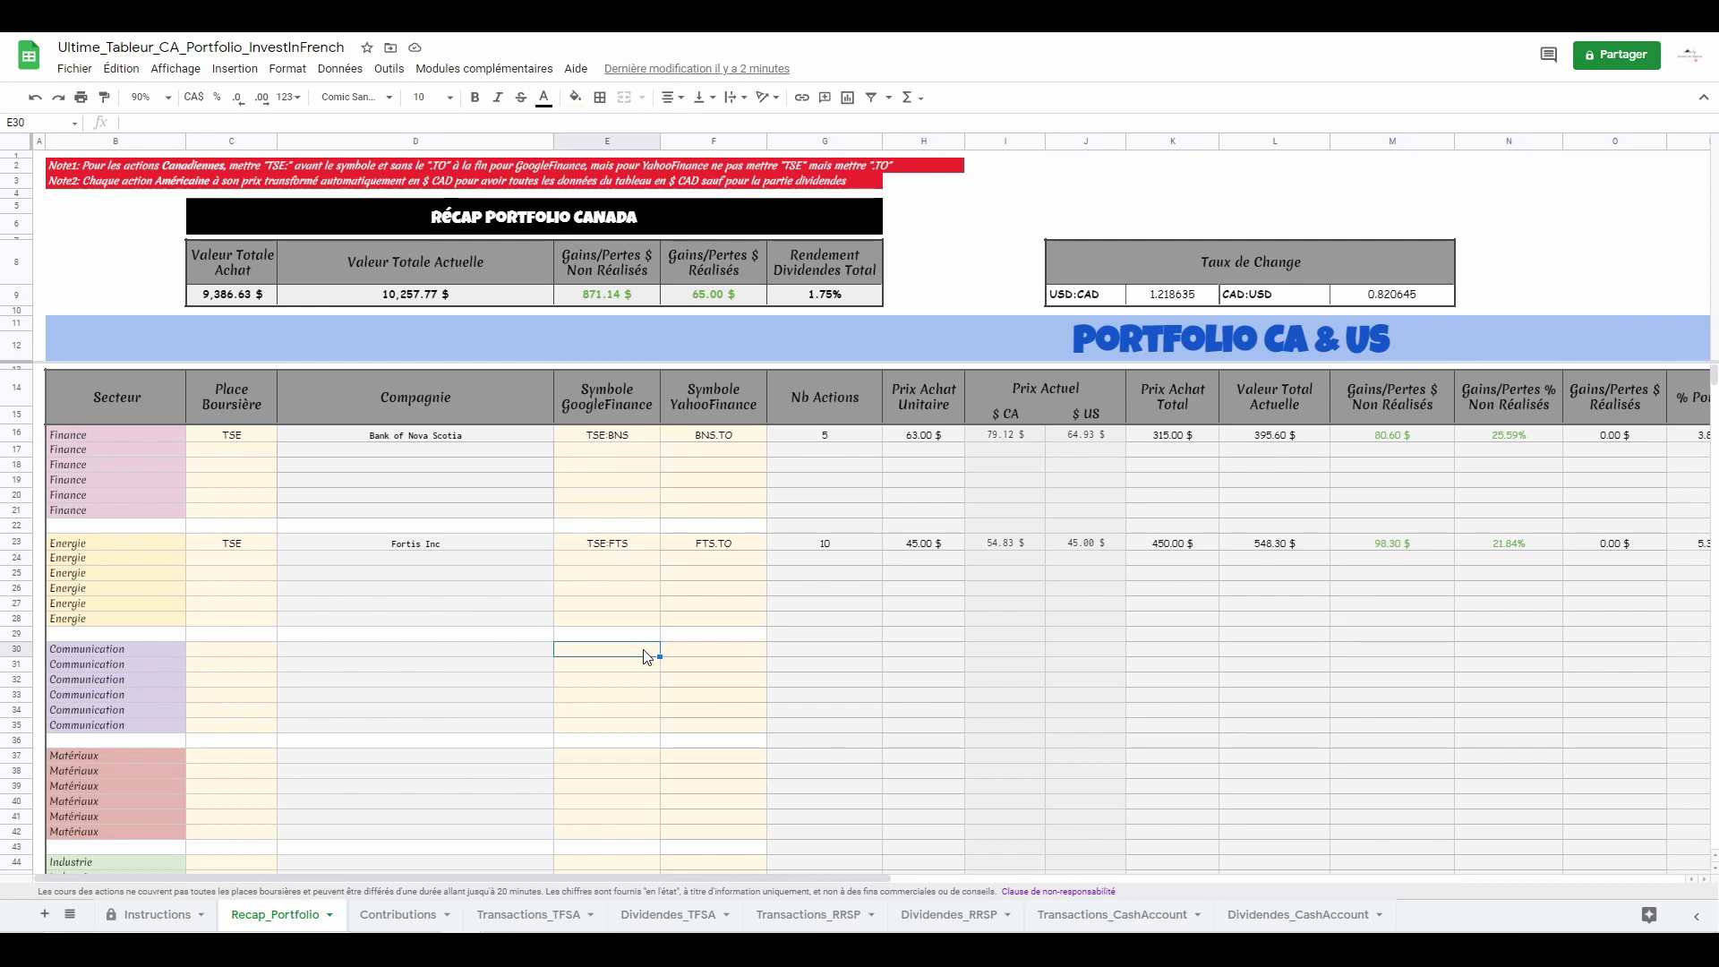
pyautogui.write('T')
pyautogui.press('Tab')
pyautogui.write('T')
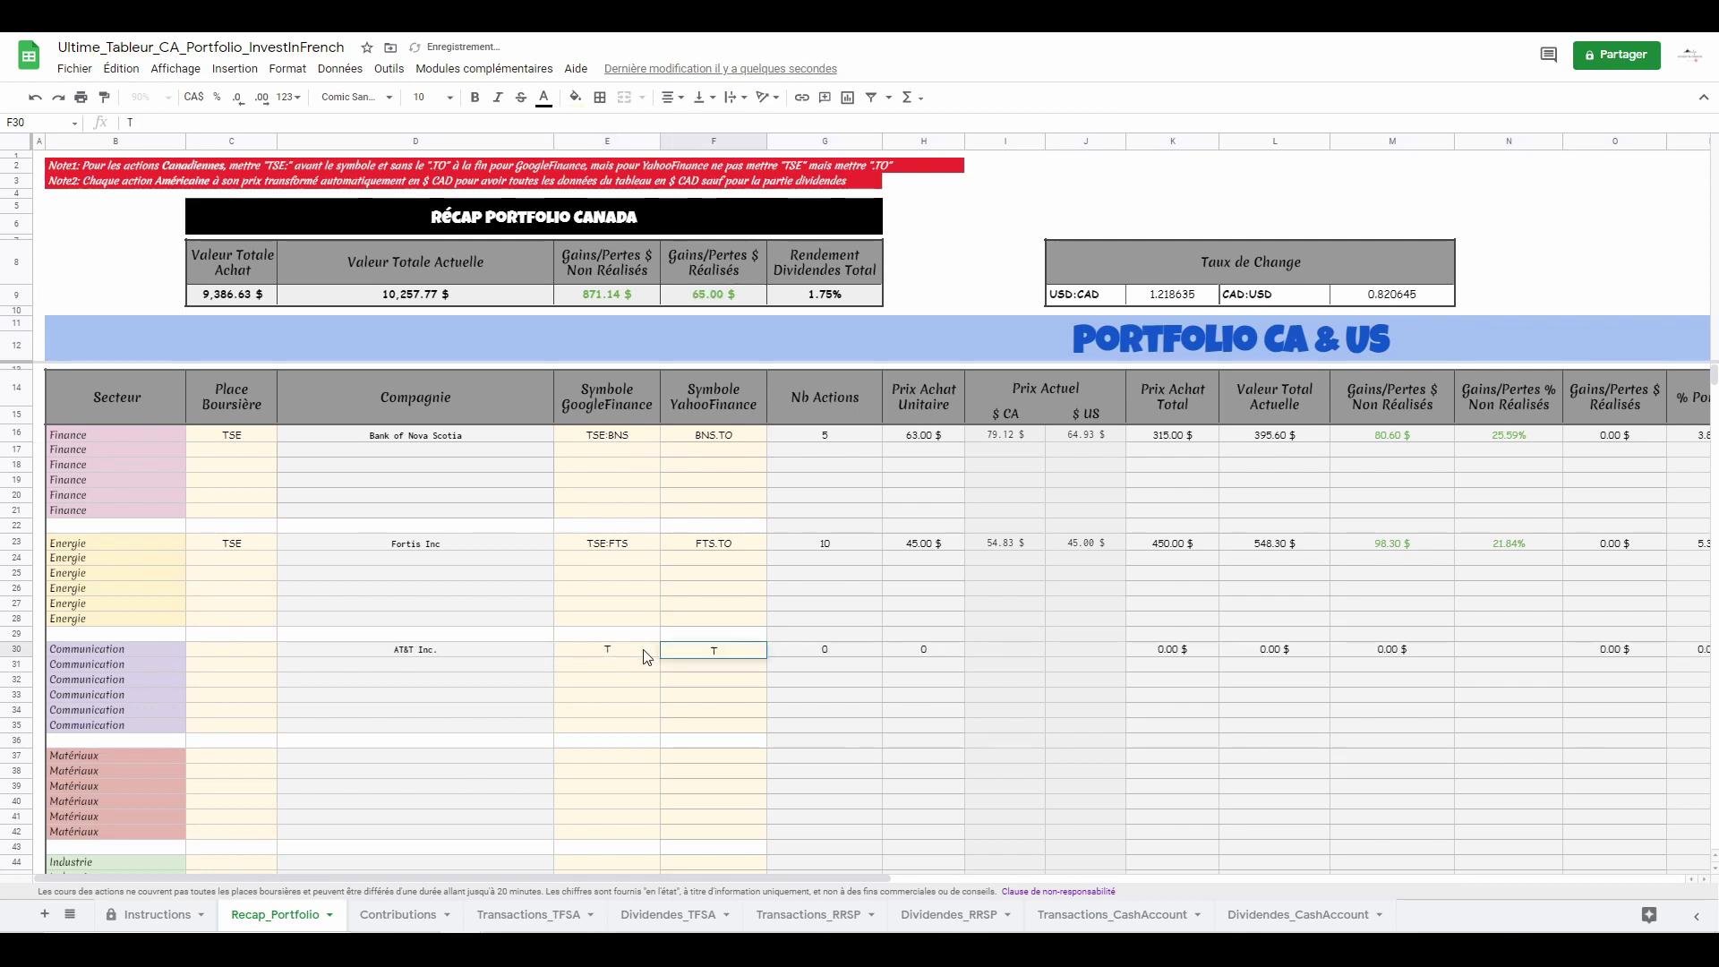
pyautogui.click(258, 655)
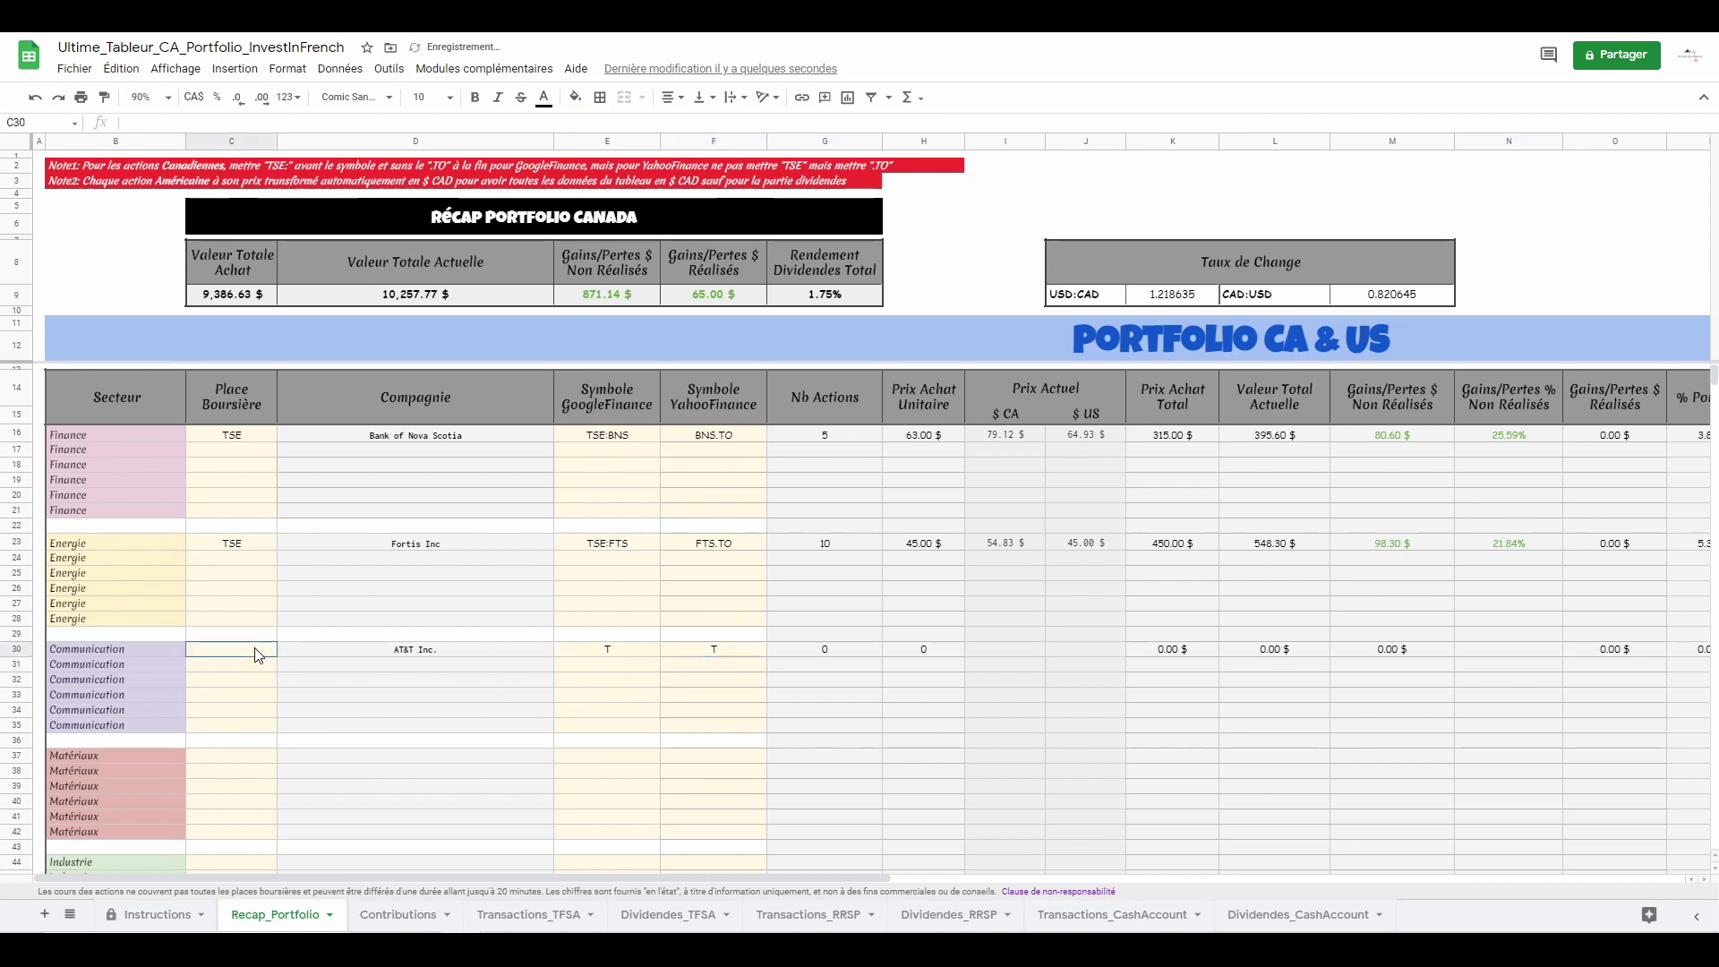
pyautogui.write('NYSE')
pyautogui.press('Return')
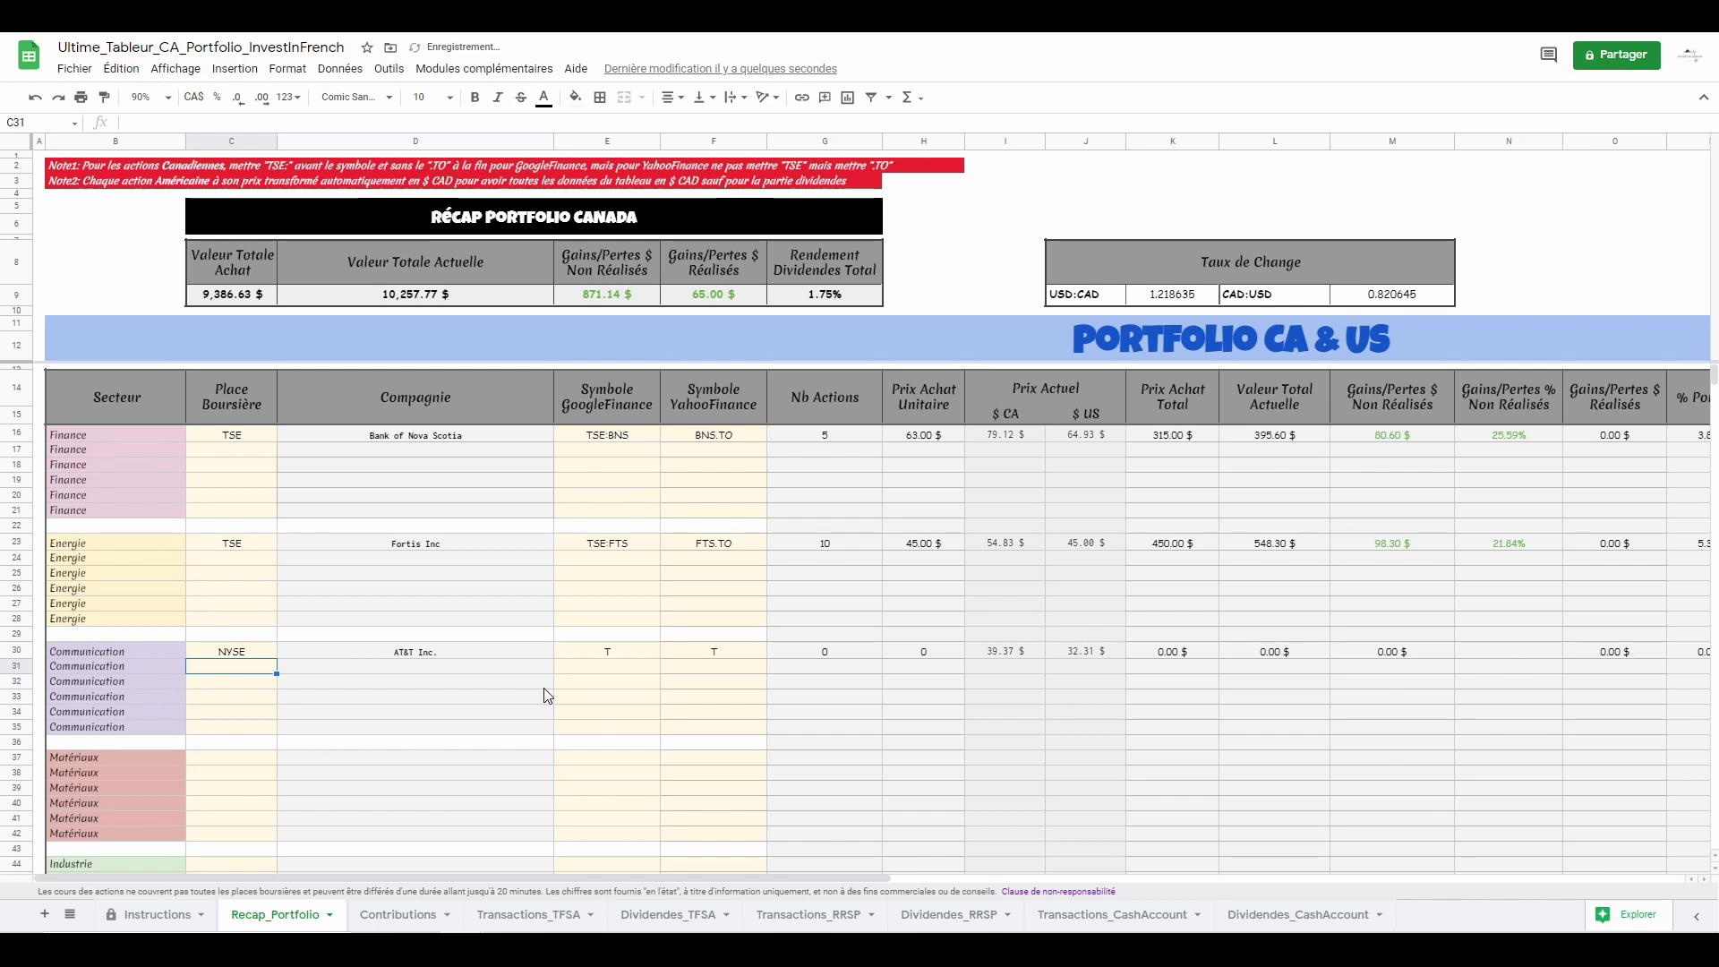
# - Enter TSE:T as GoogleFinance symbol and T.TO as YahooFinance symbol in the second Communication row, removing the hyperlink from T.TO
pyautogui.click(625, 672)
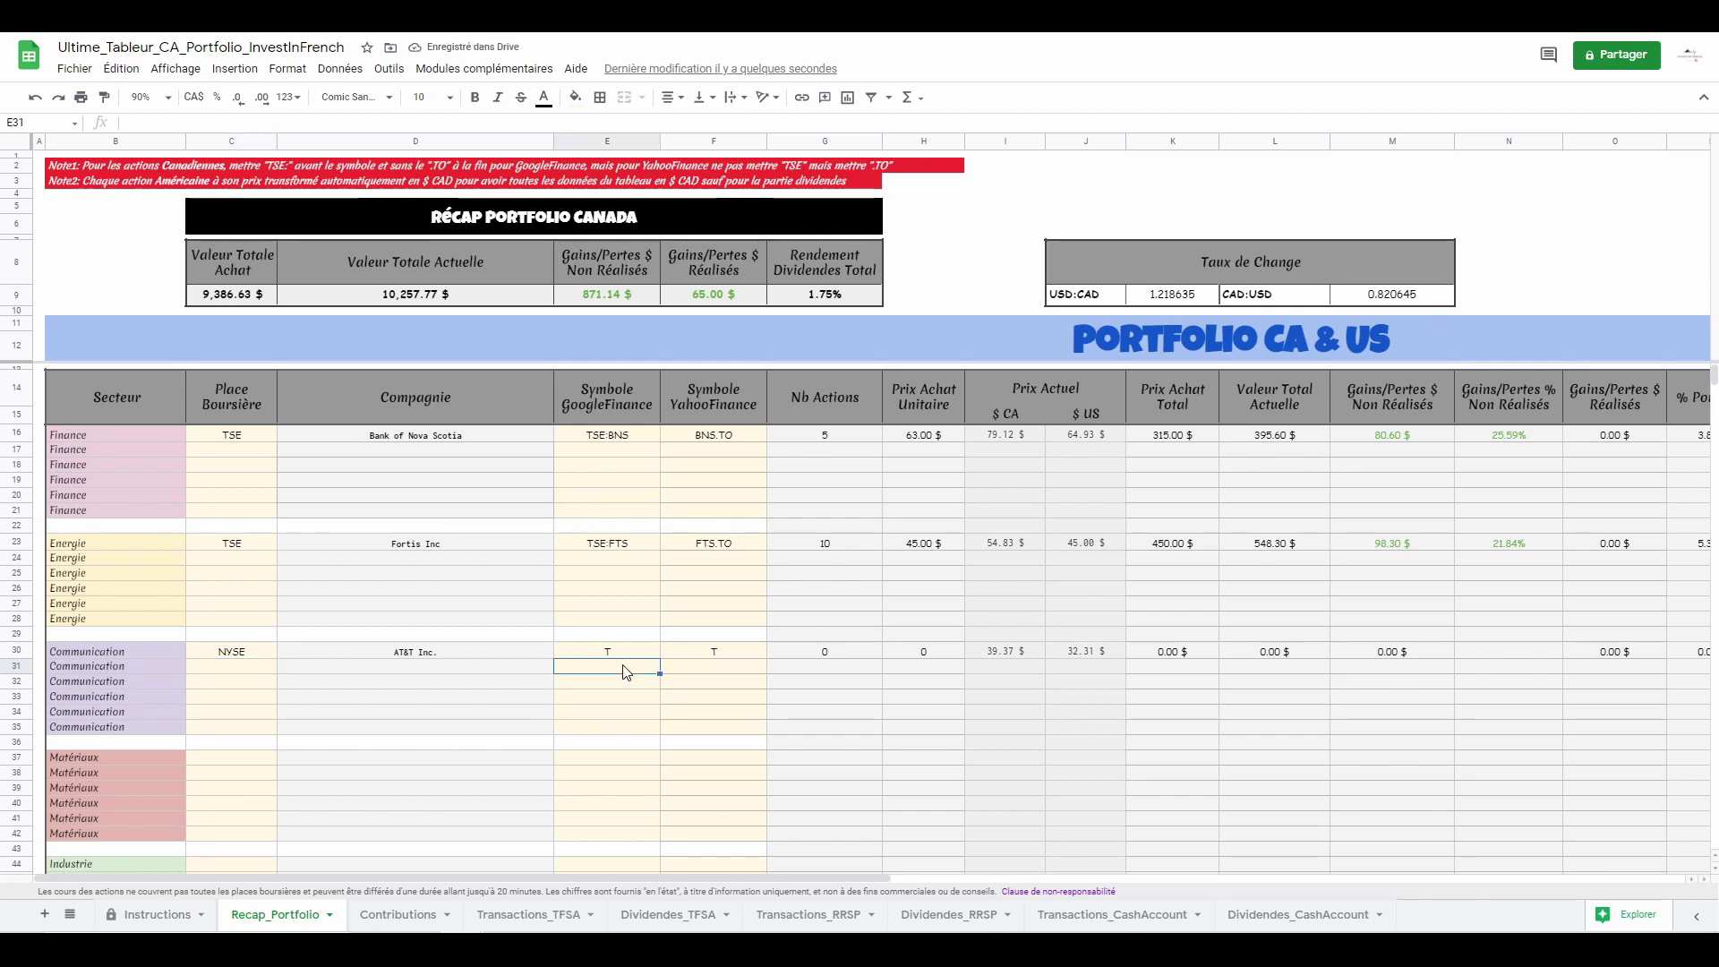
pyautogui.write('TSE:T')
pyautogui.press('Tab')
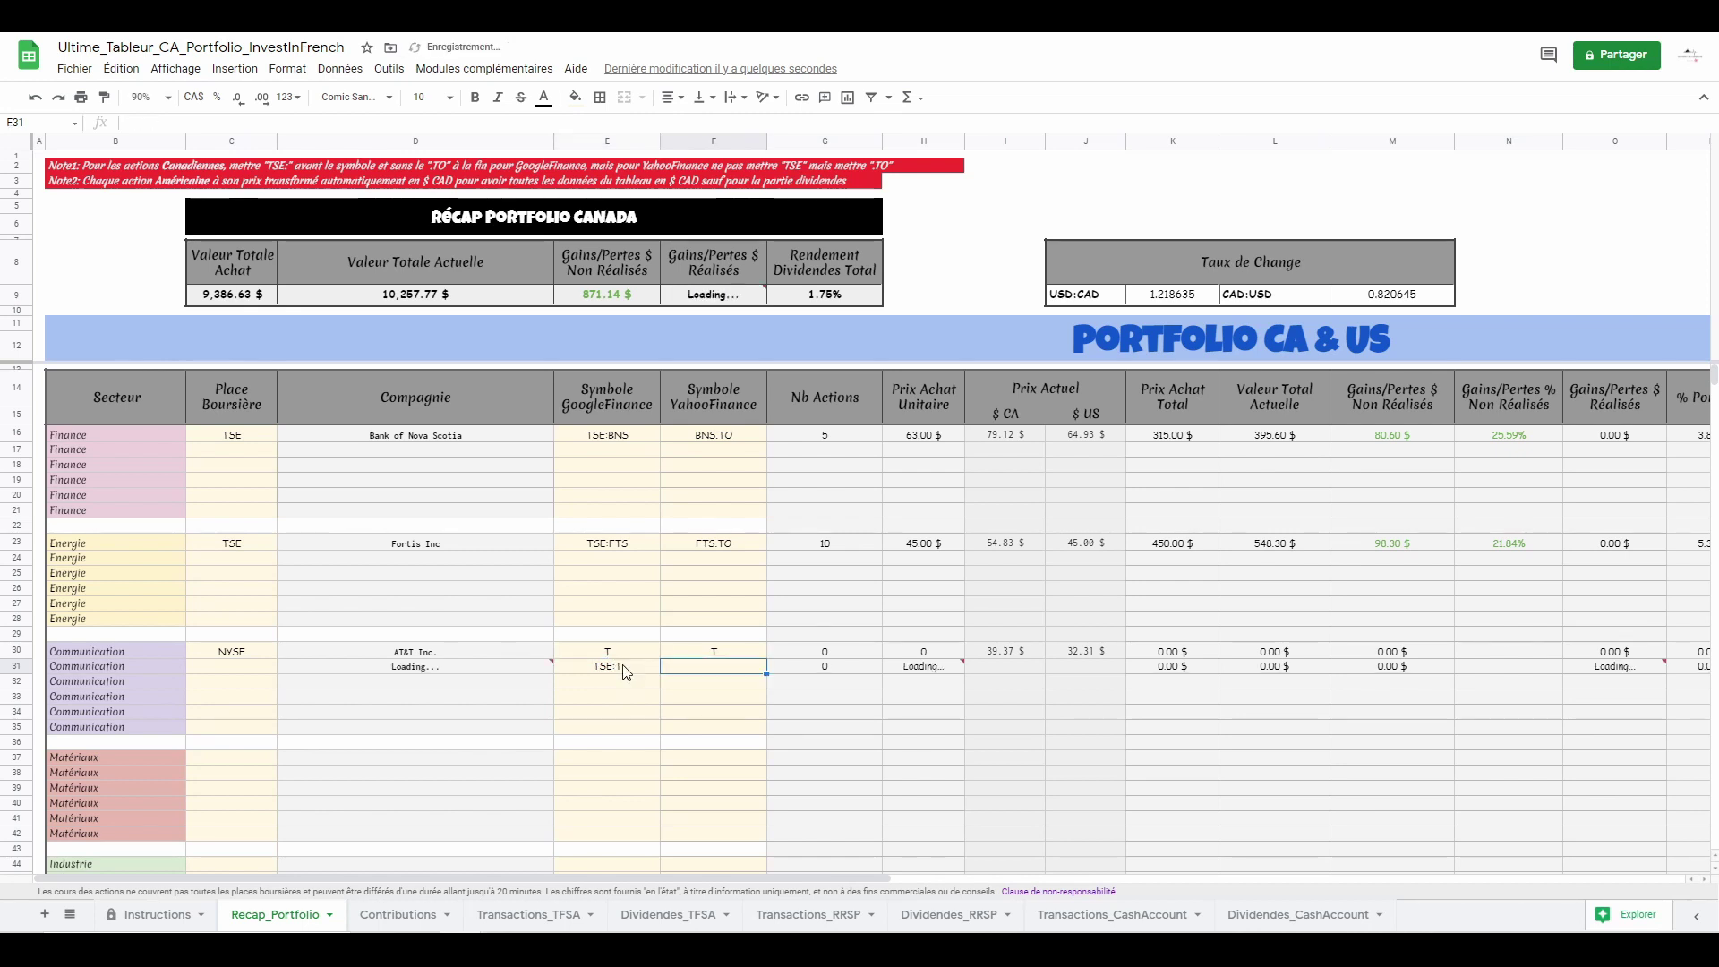
pyautogui.write('T')
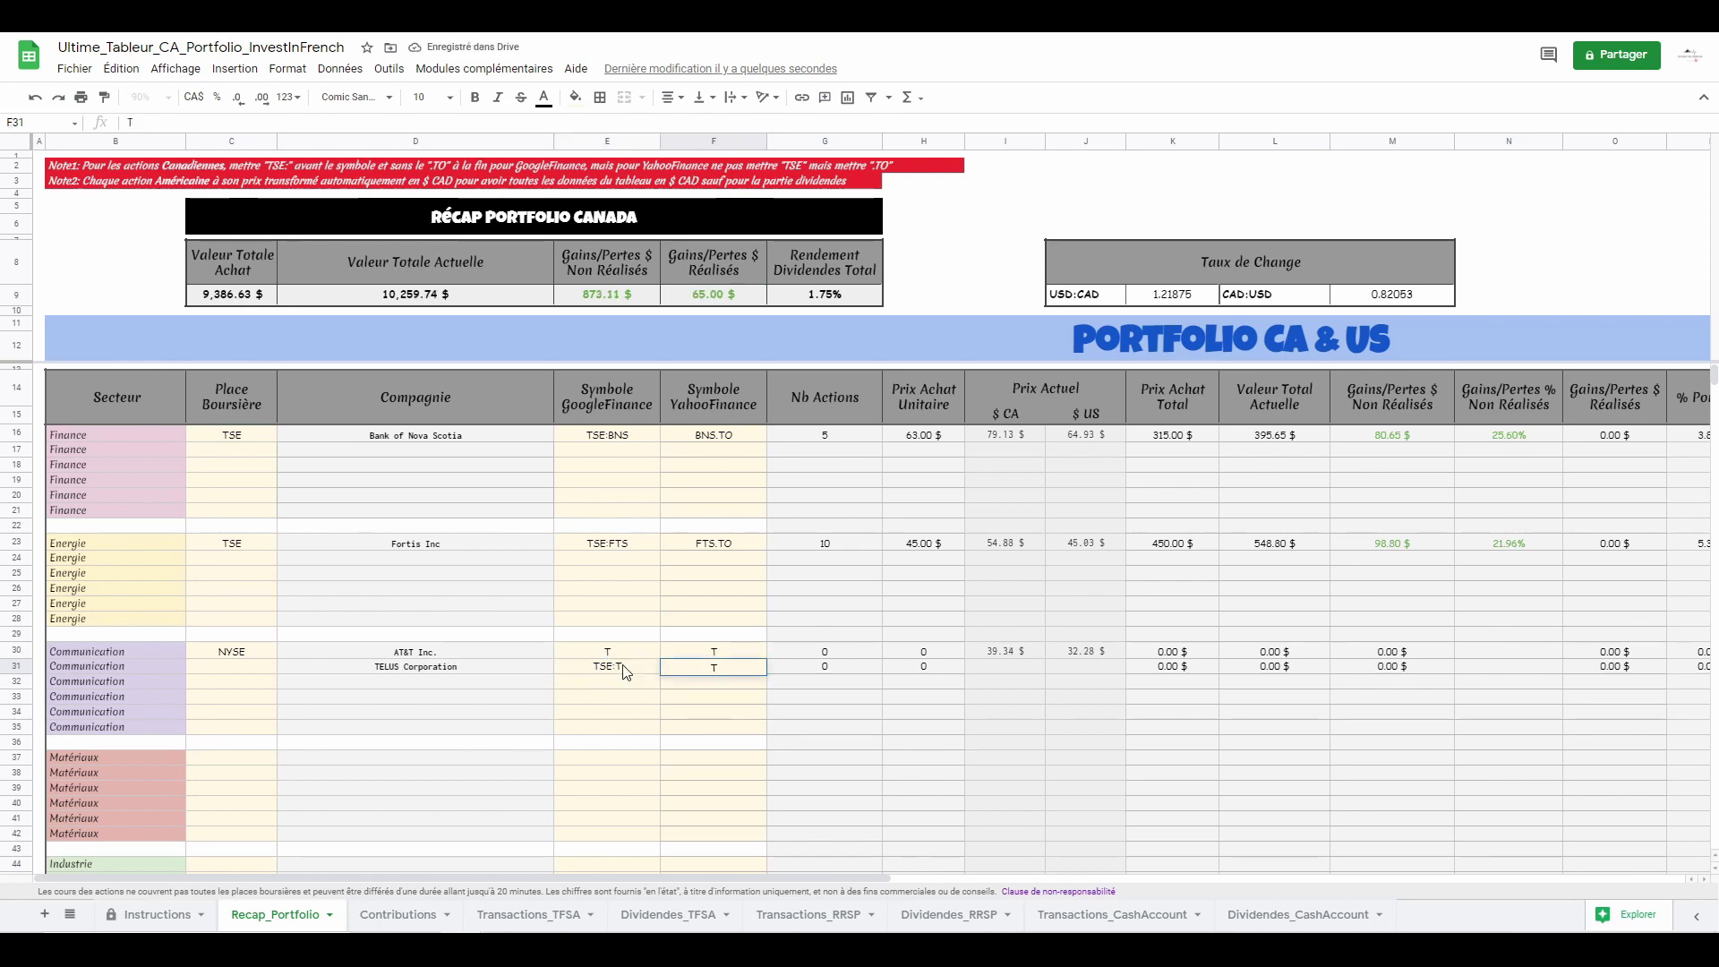
pyautogui.write('.TO')
pyautogui.press('Return')
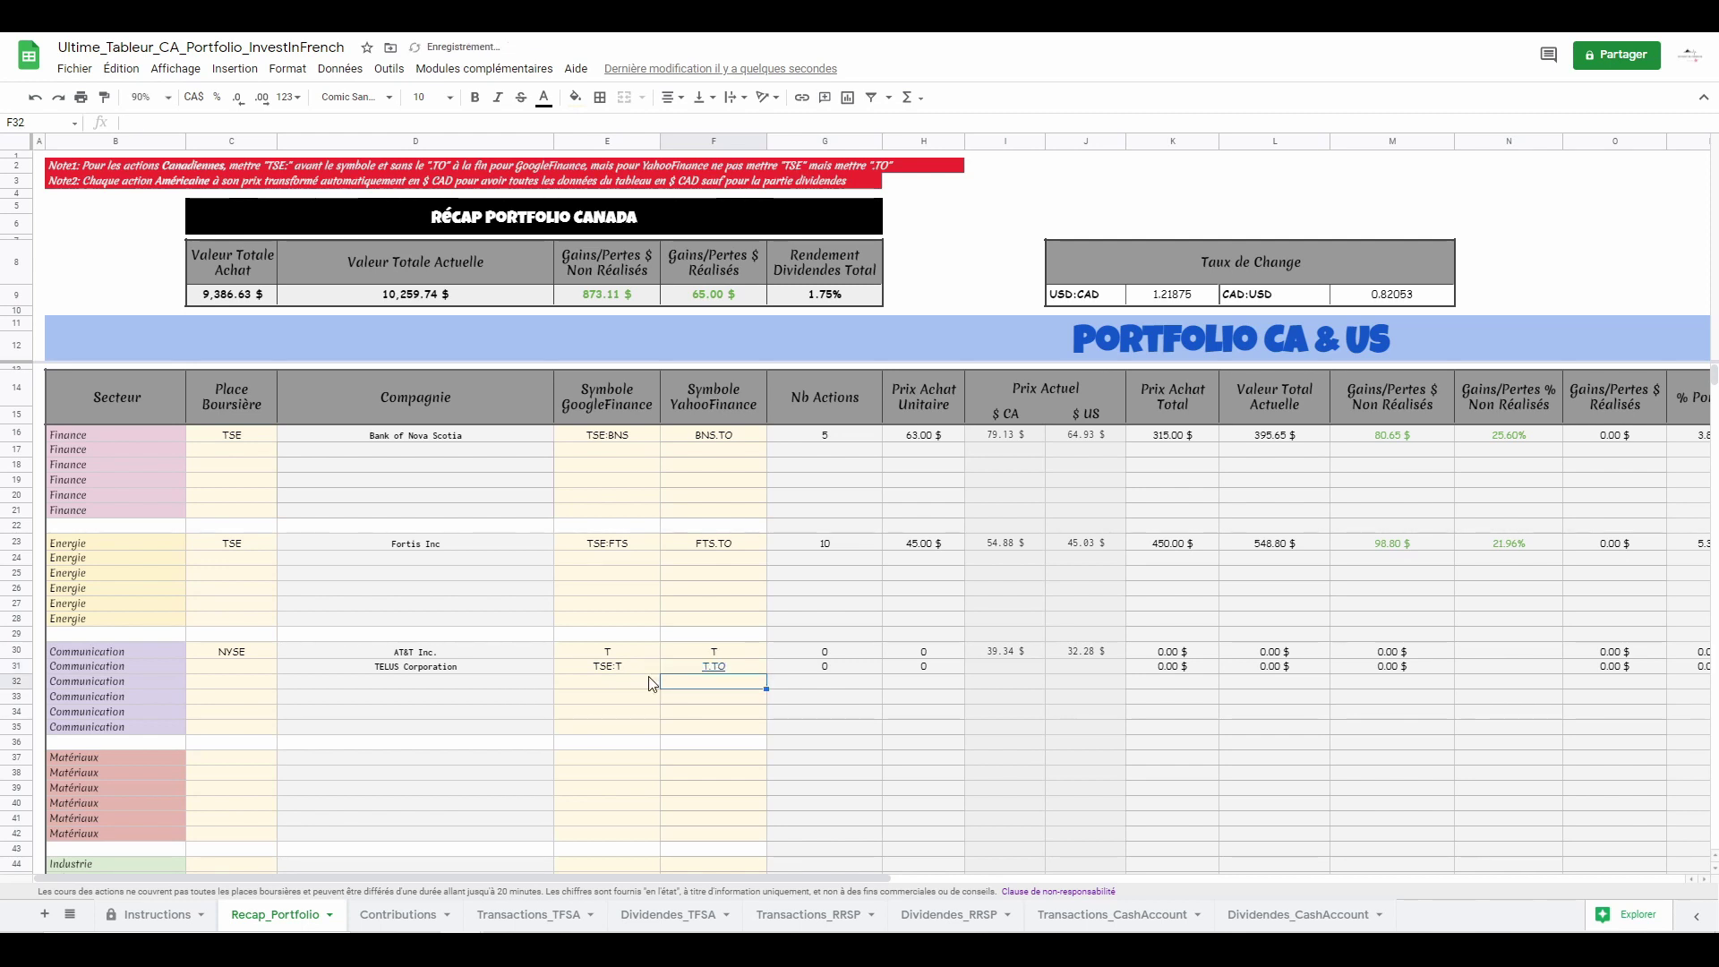
pyautogui.click(750, 668)
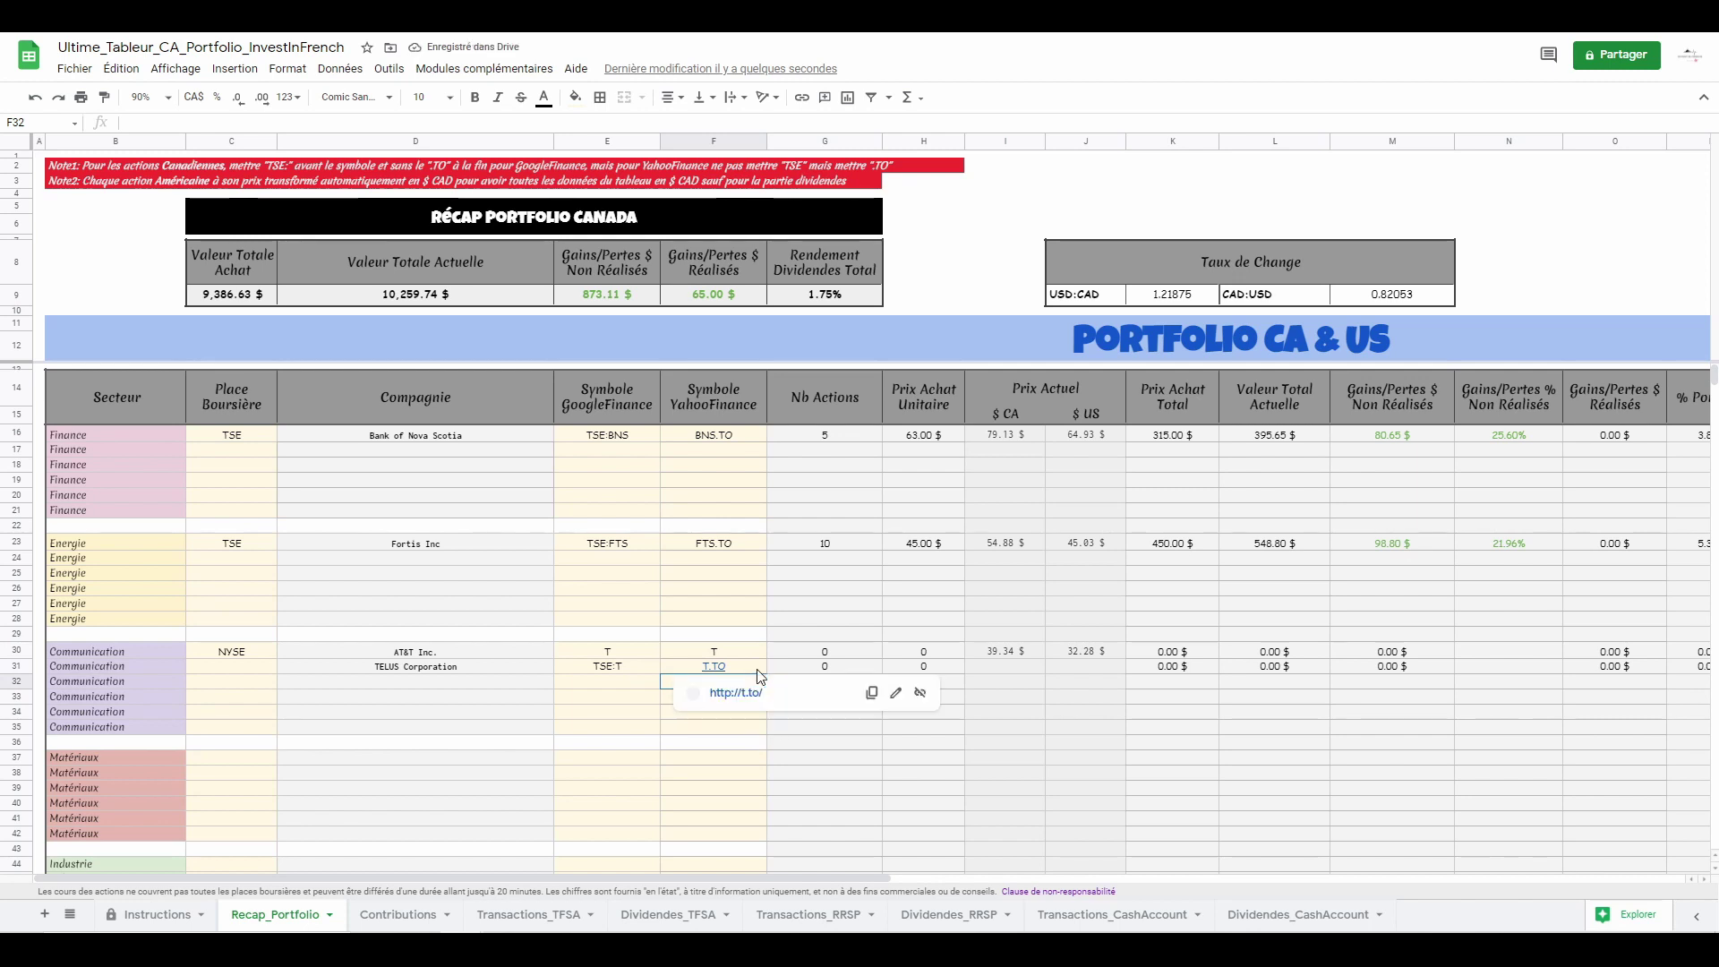
pyautogui.click(919, 693)
# - Set the exchange in the second Communication row to TSE
pyautogui.click(232, 667)
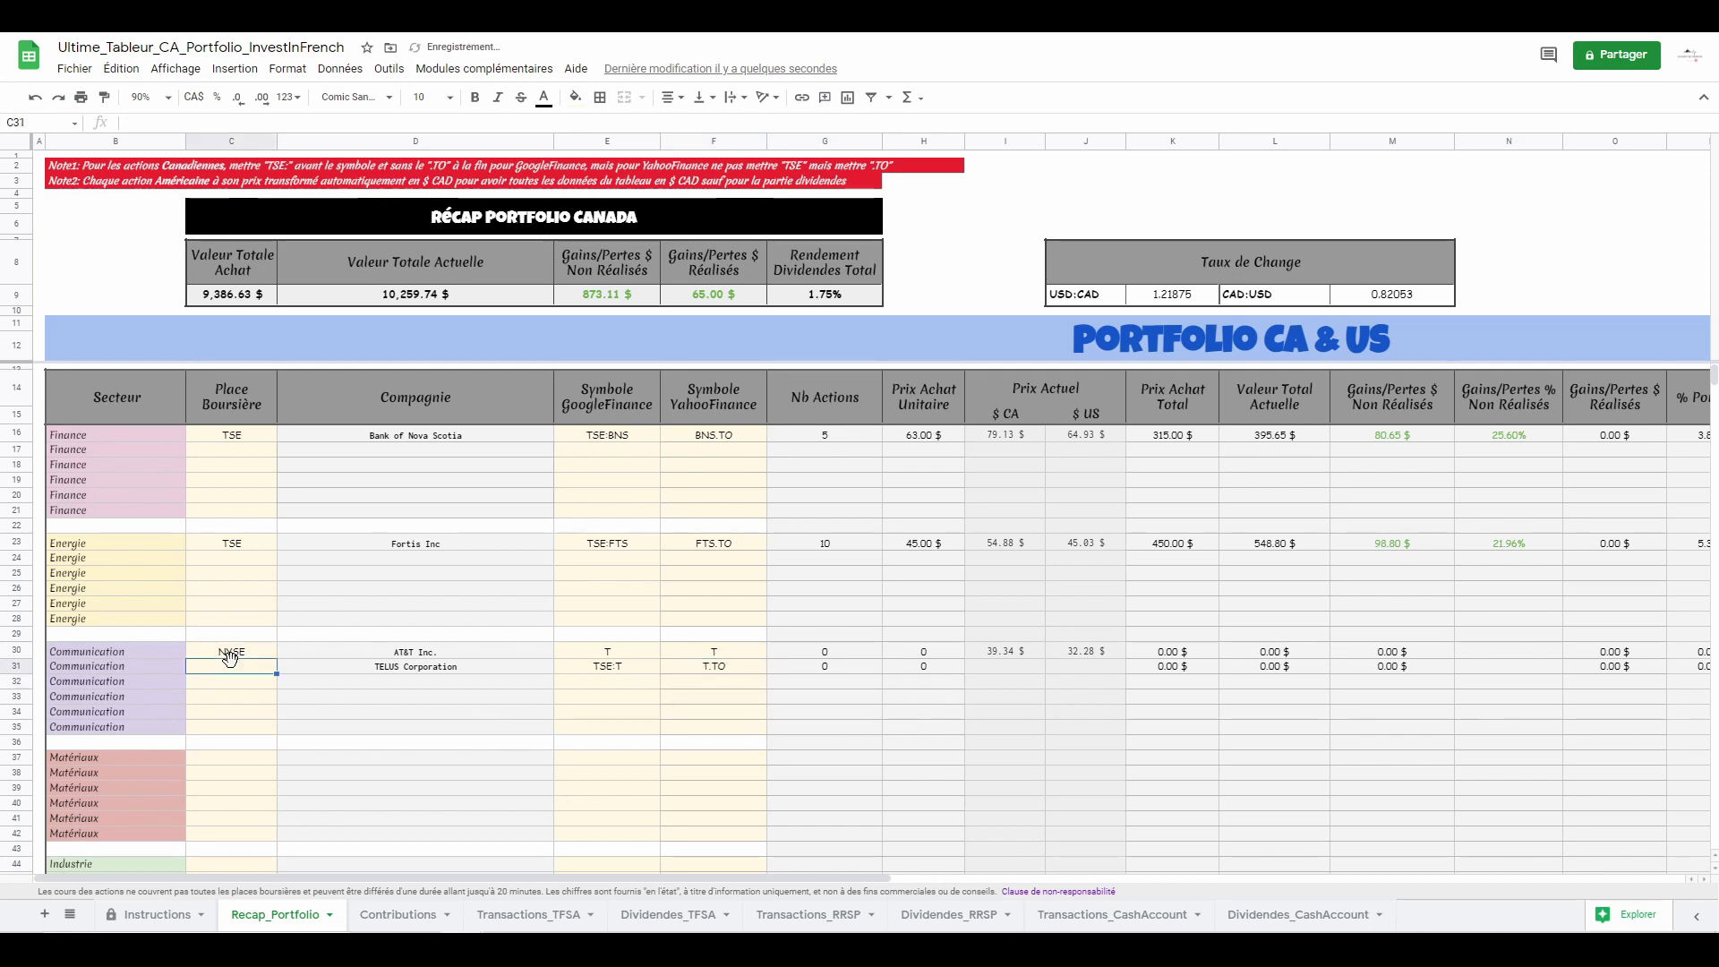
pyautogui.write('TSE')
pyautogui.press('Return')
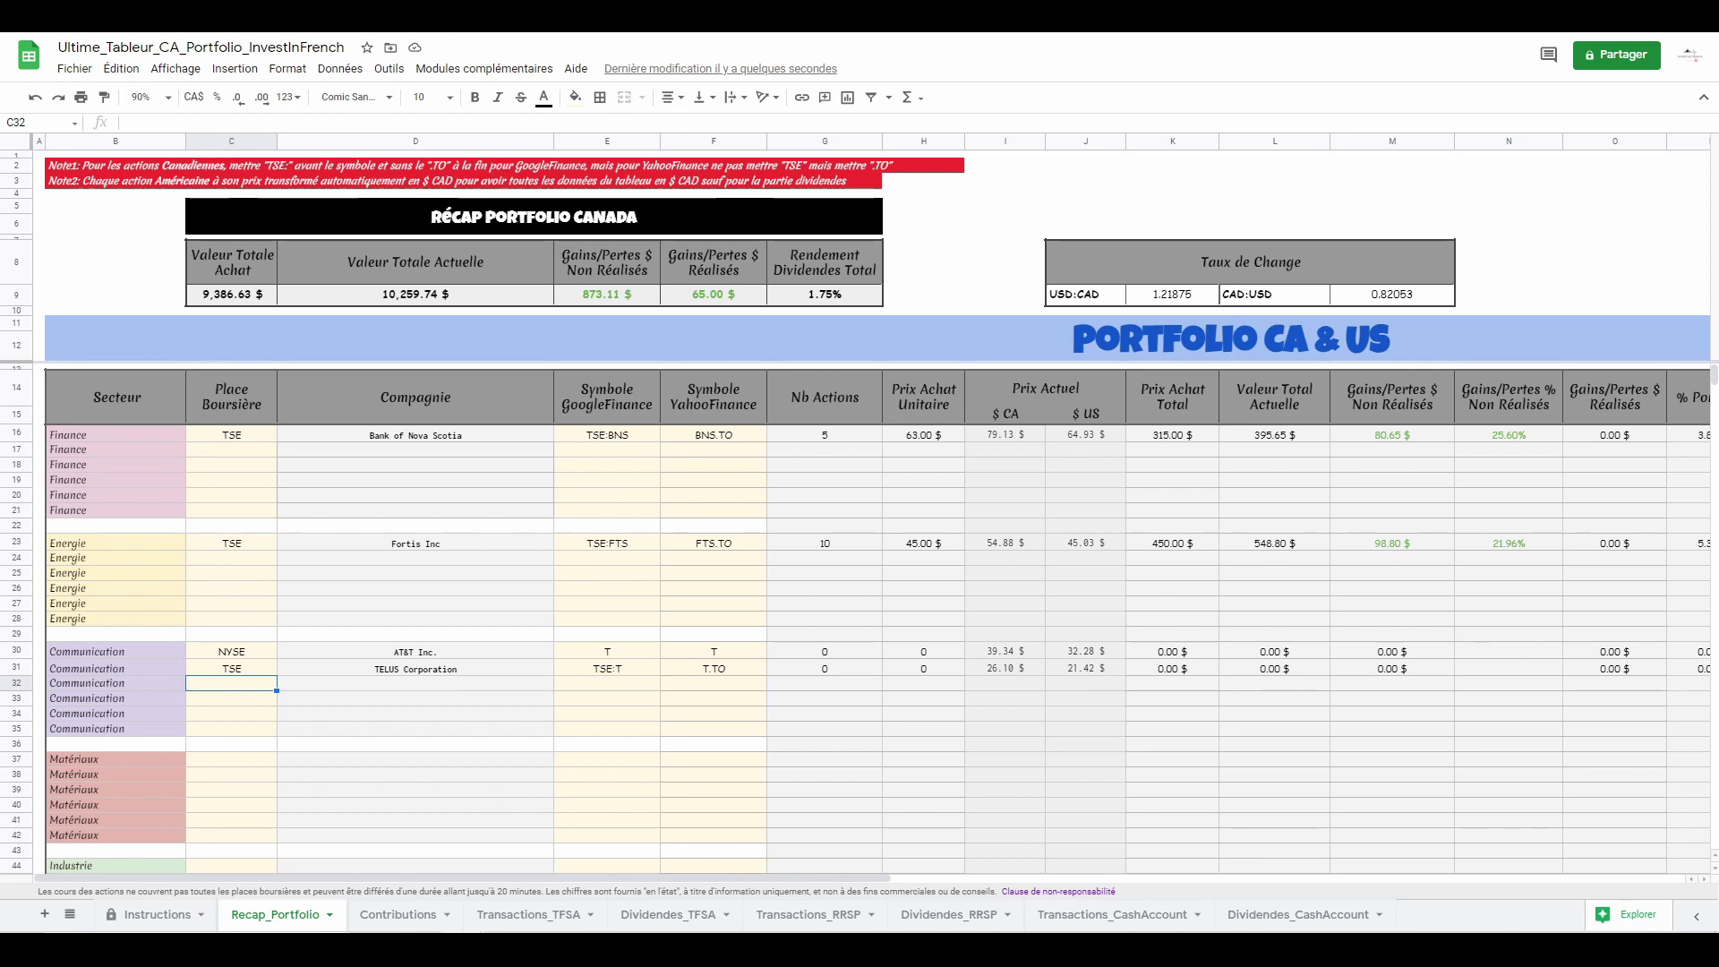
# - Insert a row above row 28 in the Energie sector, fill it from row 27, and undo both changes
pyautogui.click(14, 617)
pyautogui.rightClick(15, 618)
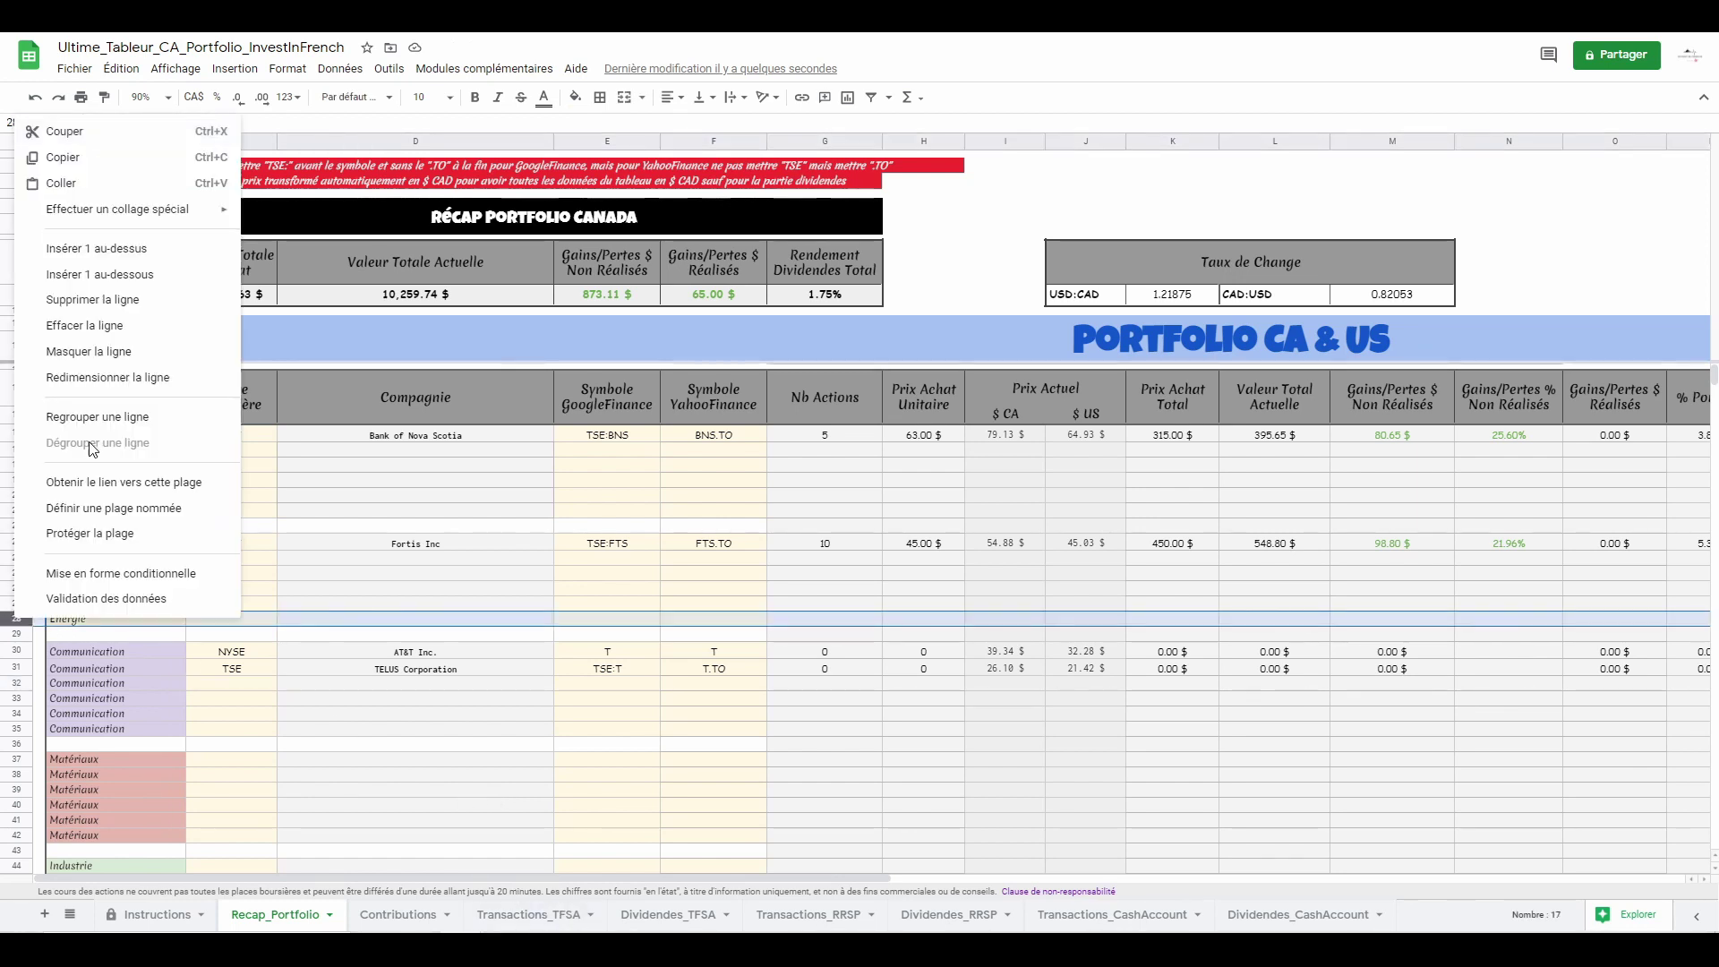
pyautogui.click(98, 251)
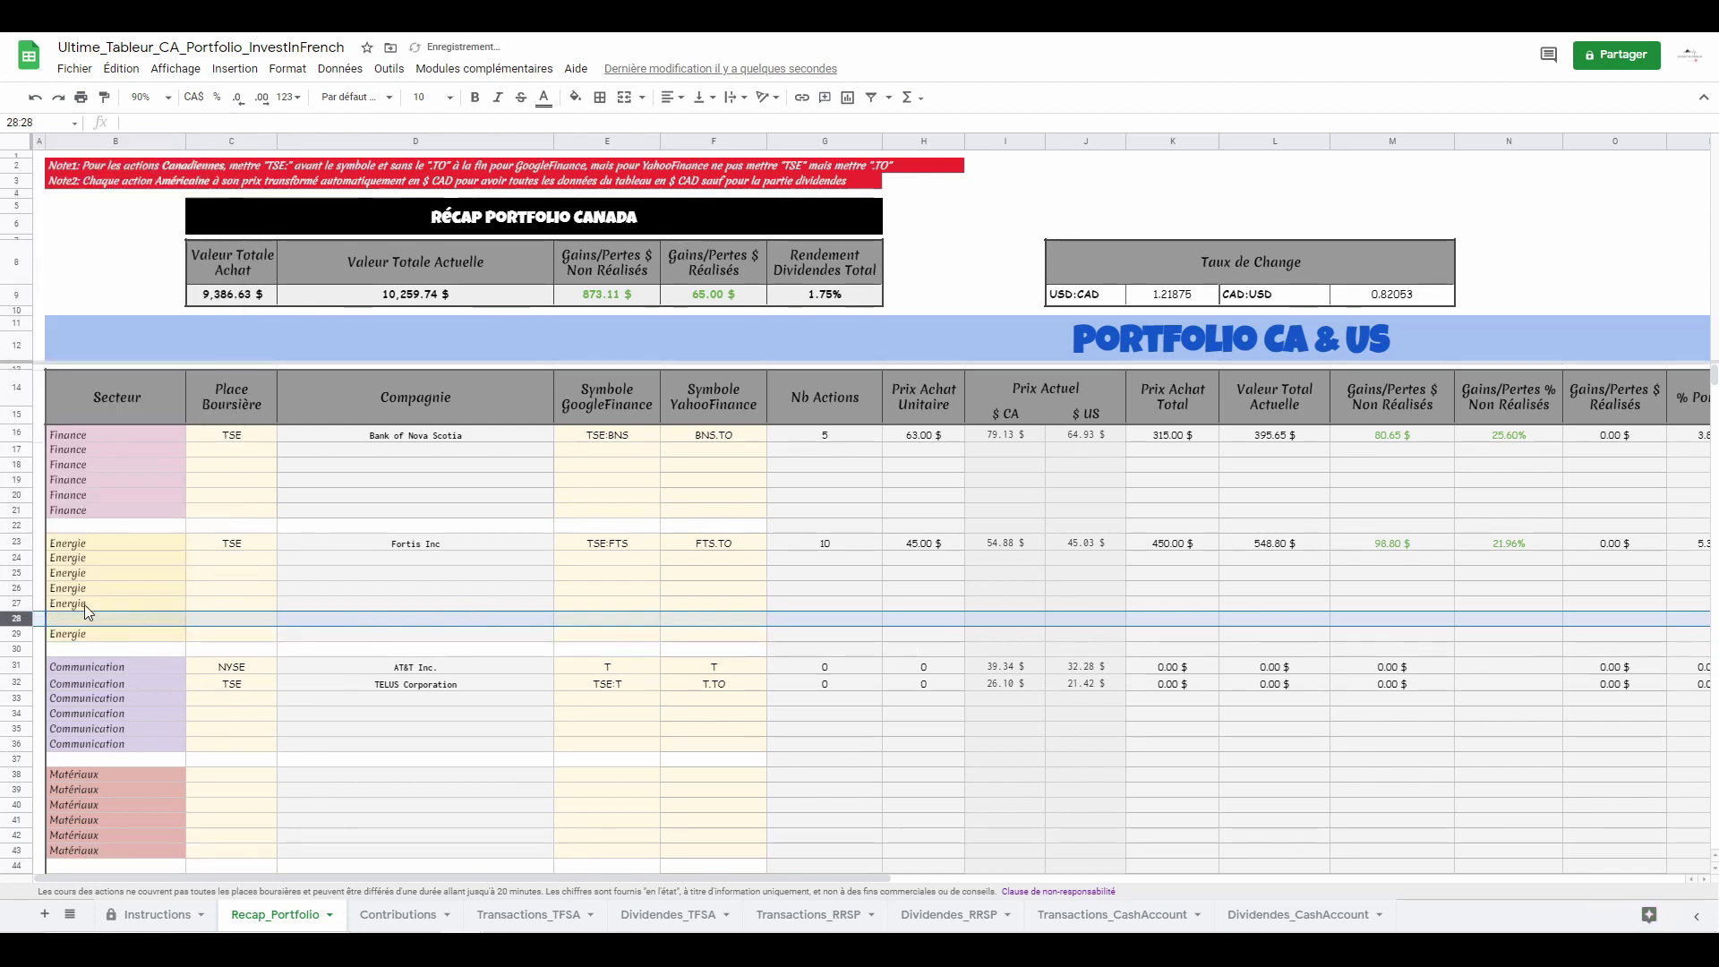
pyautogui.moveTo(84, 605); pyautogui.dragTo(1567, 625)
pyautogui.moveTo(1305, 879); pyautogui.dragTo(728, 858)
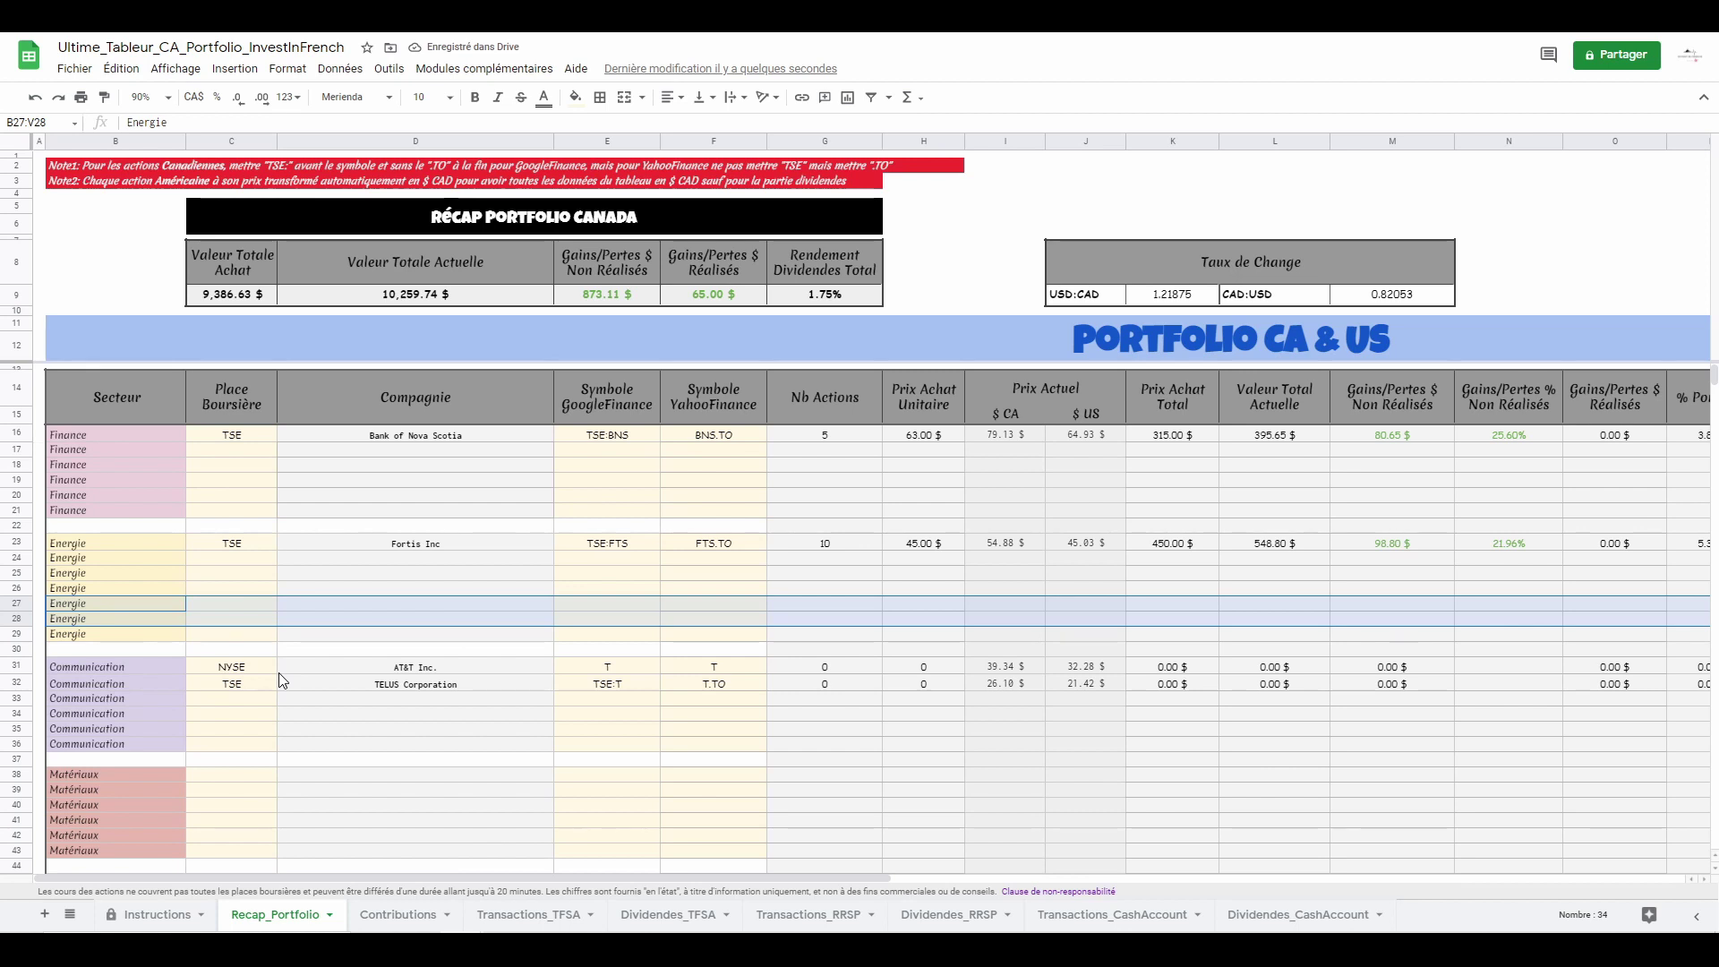
pyautogui.hotkey('ctrl', 'z')
pyautogui.hotkey('ctrl', 'z')
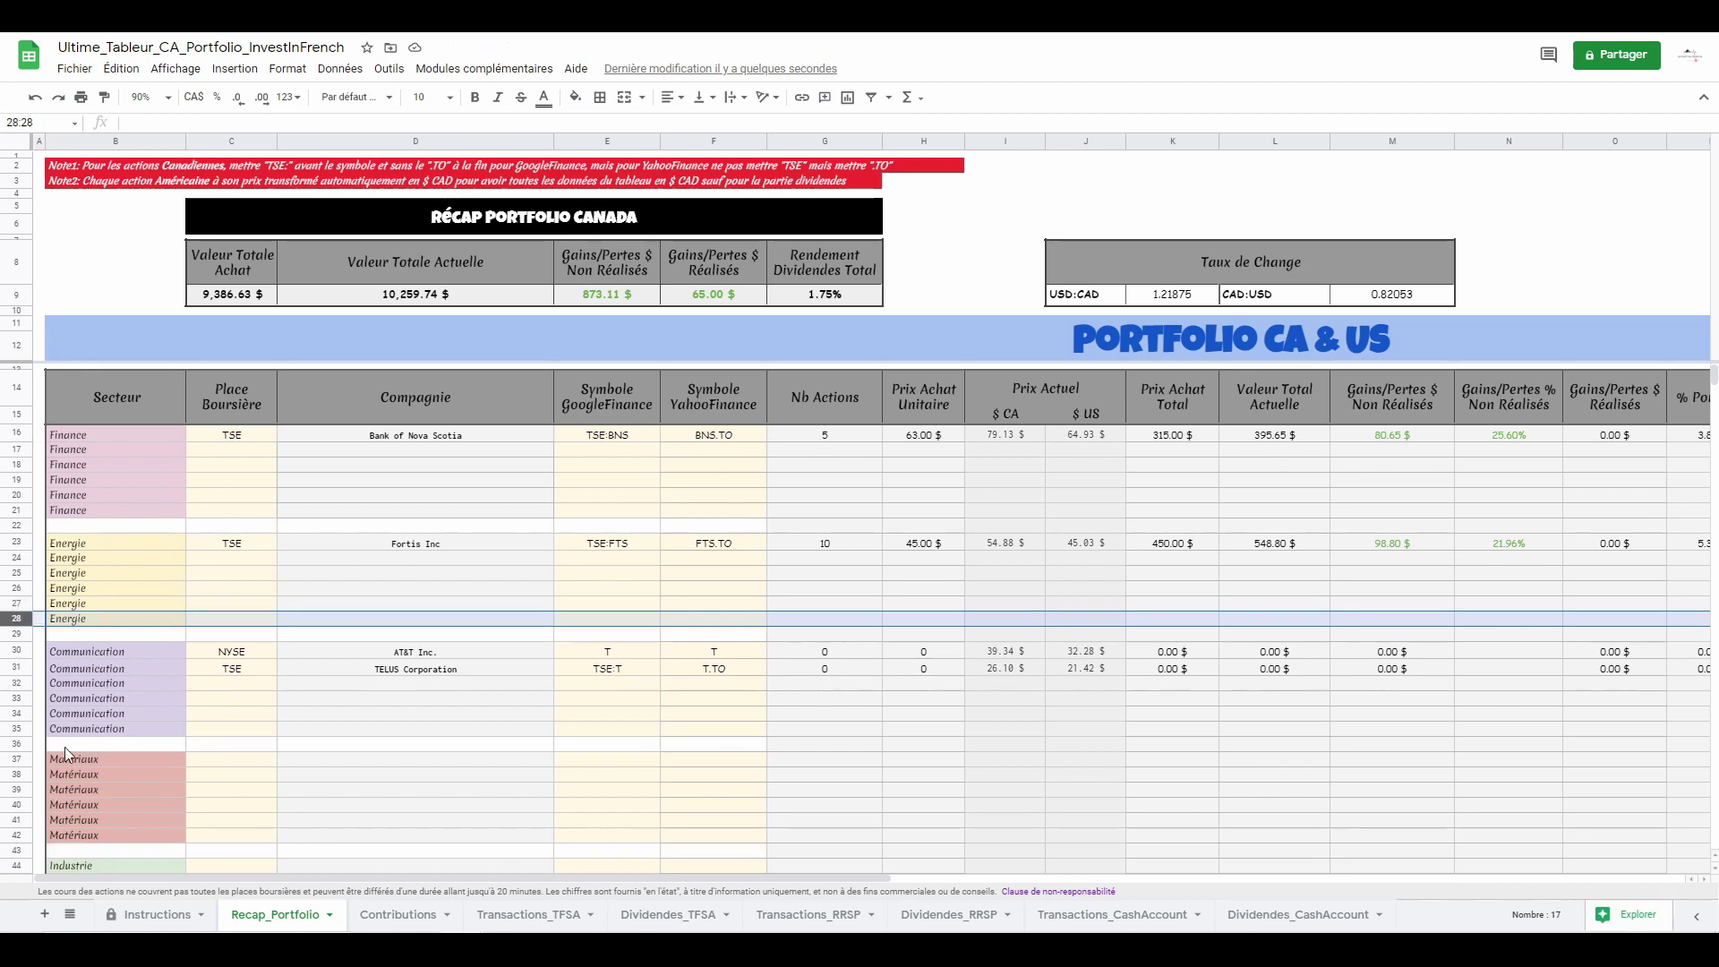
# - On the Transactions_TFSA sheet, start row 10 with date 19/03/2021, transaction Achat and company TELUS Corporation
pyautogui.click(523, 914)
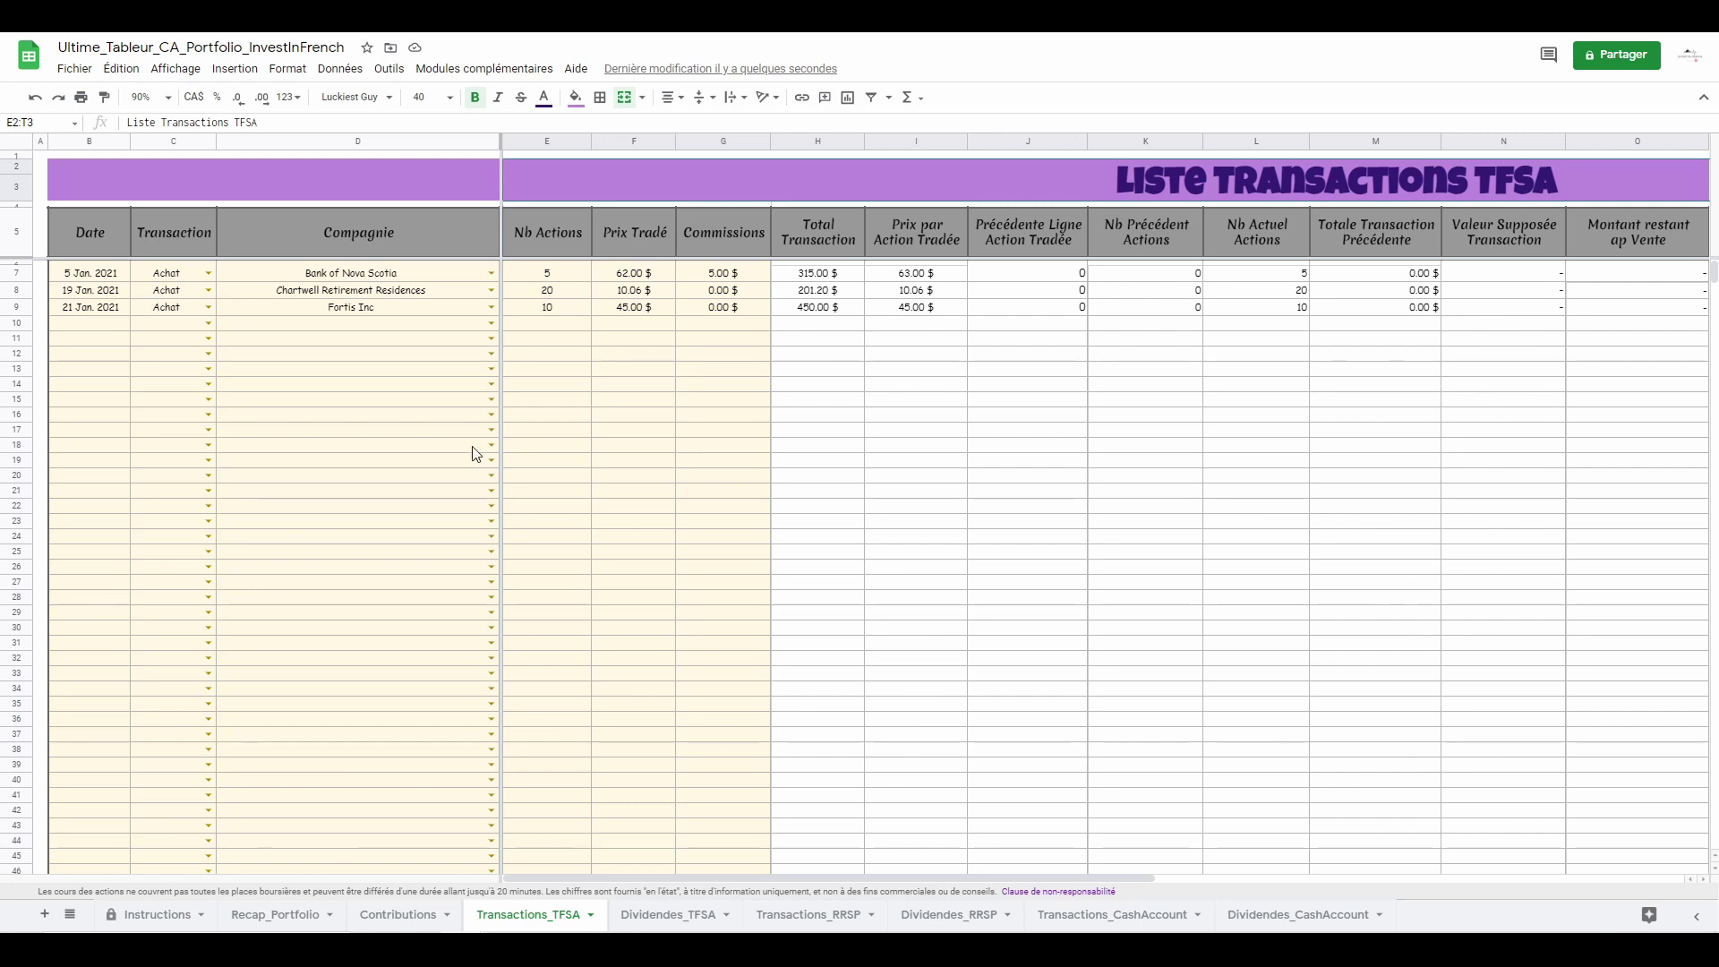
pyautogui.click(115, 329)
pyautogui.write('19')
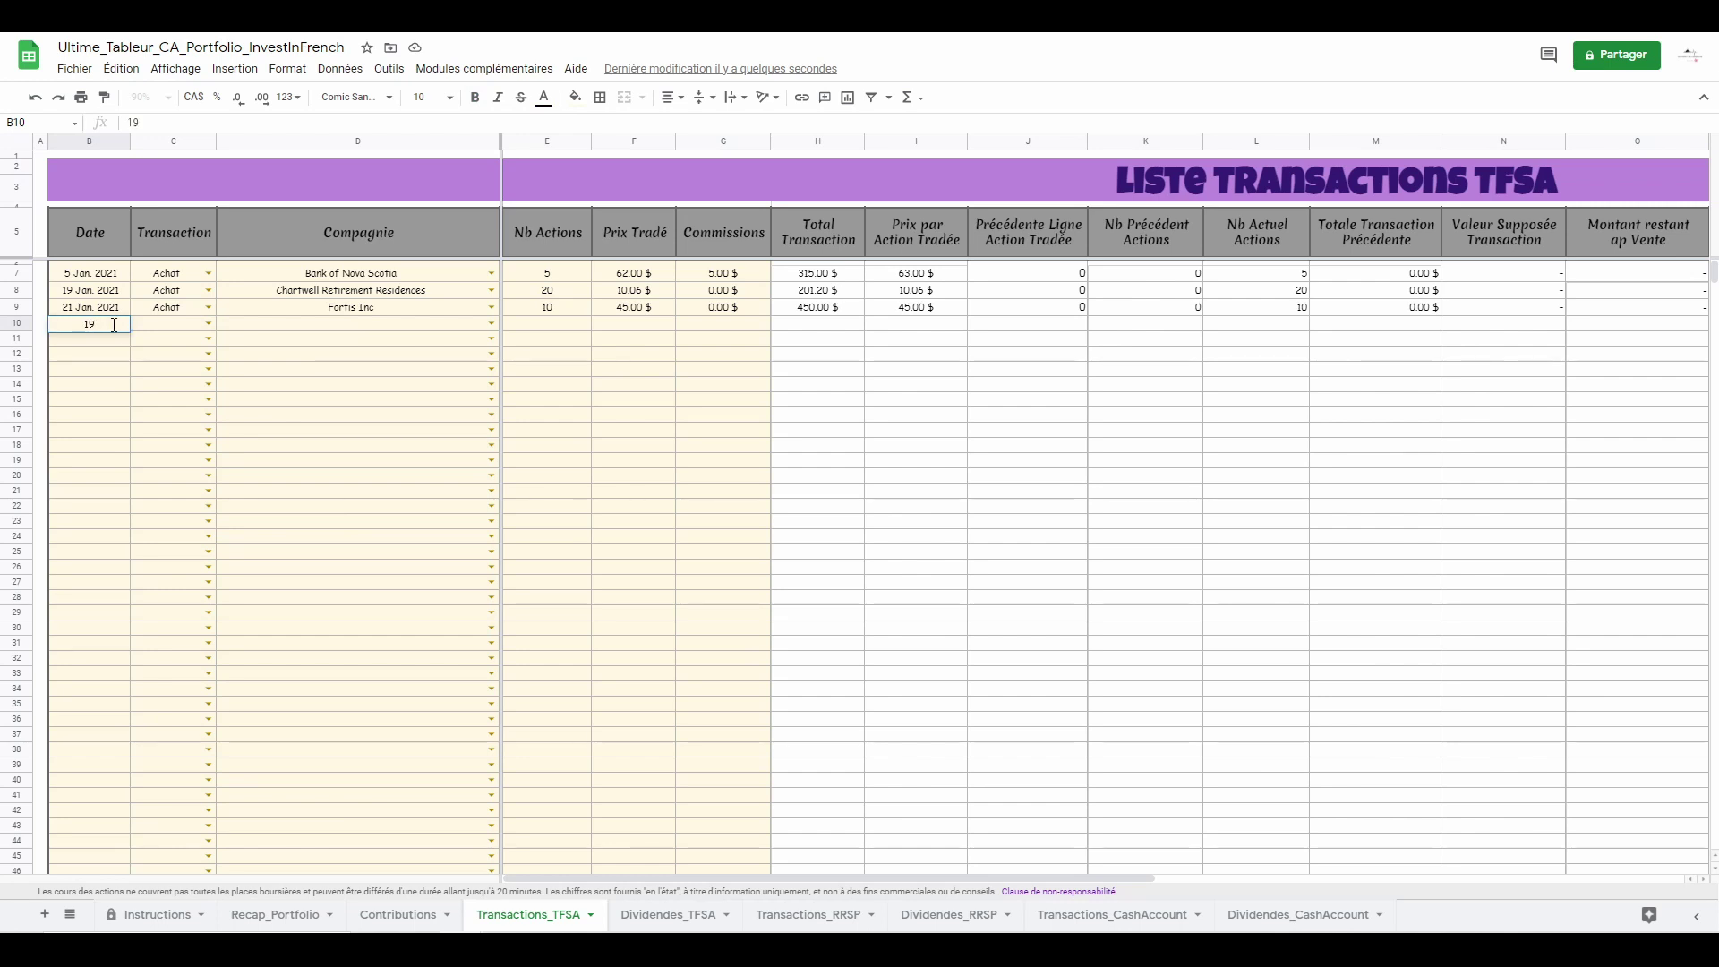
pyautogui.write('/03/2021')
pyautogui.press('Return')
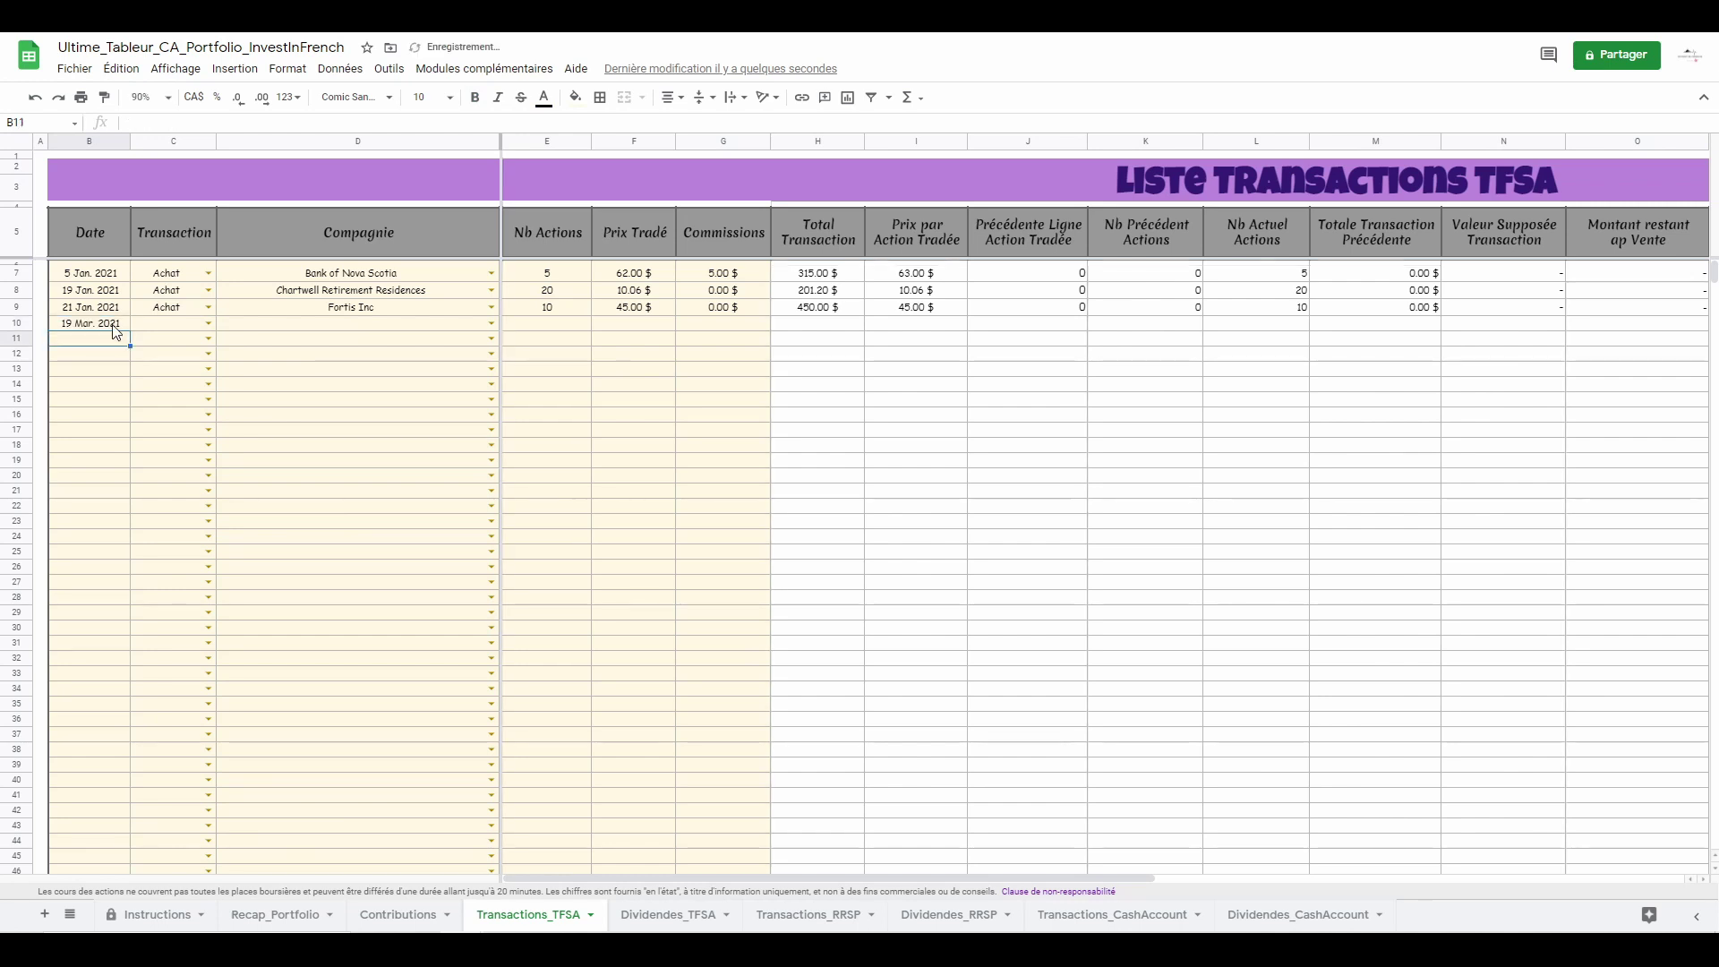
pyautogui.click(206, 323)
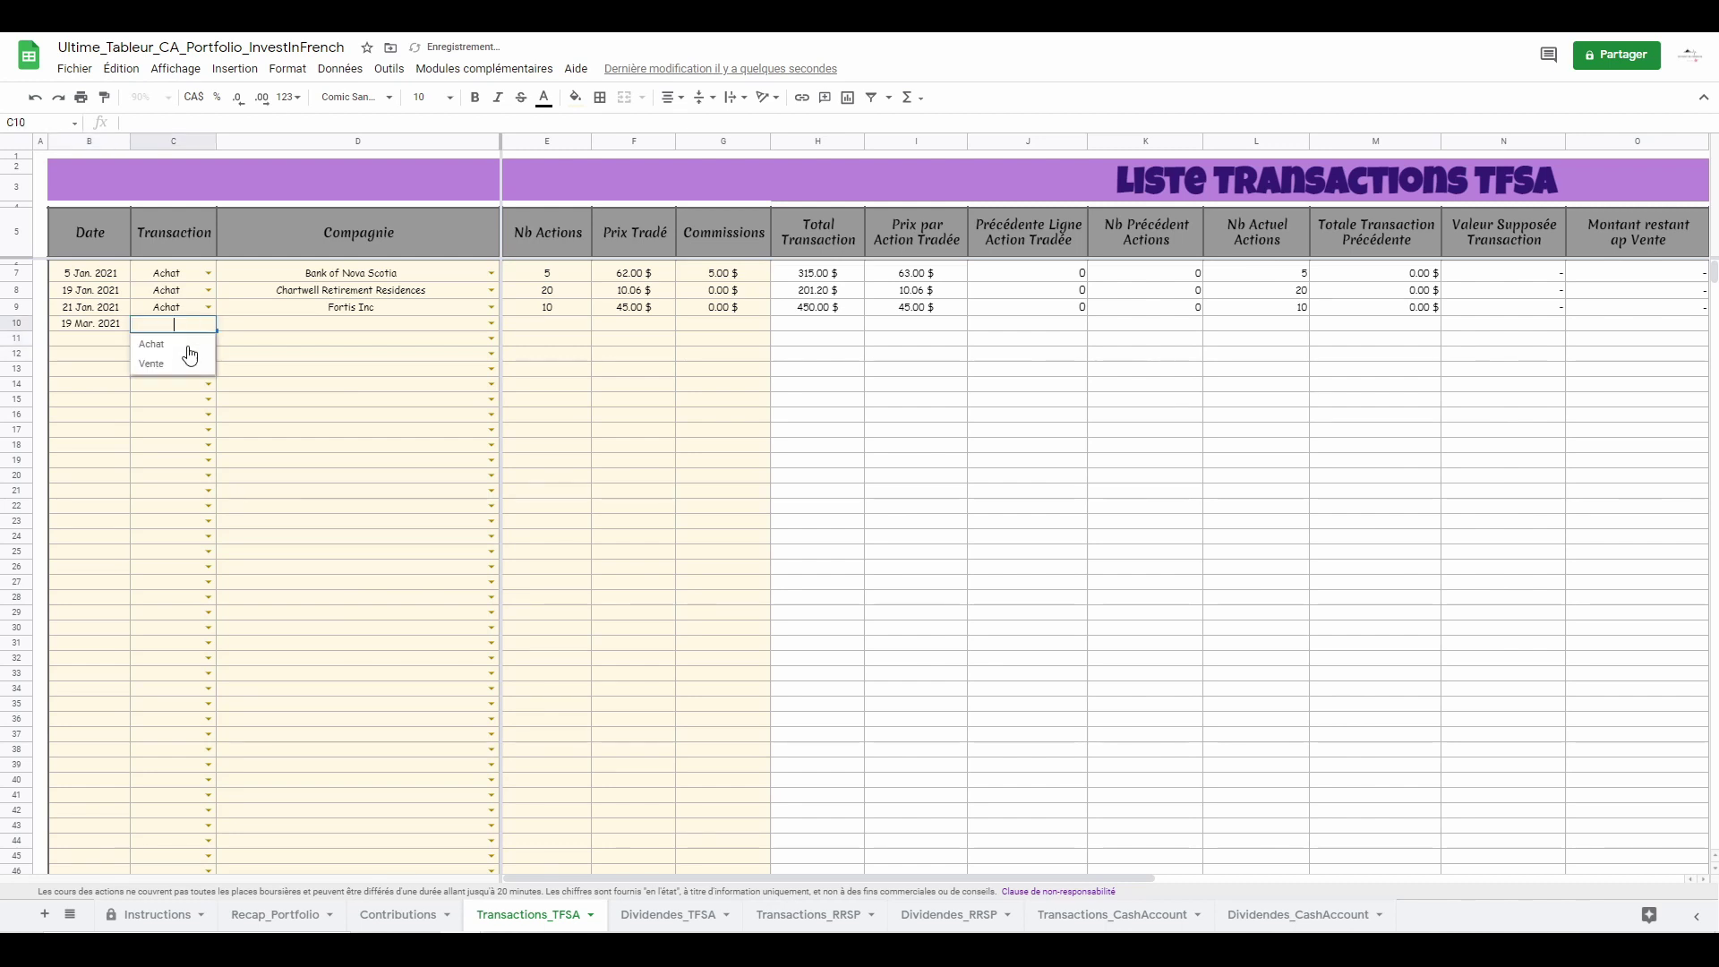
pyautogui.click(184, 342)
pyautogui.click(346, 326)
pyautogui.click(493, 324)
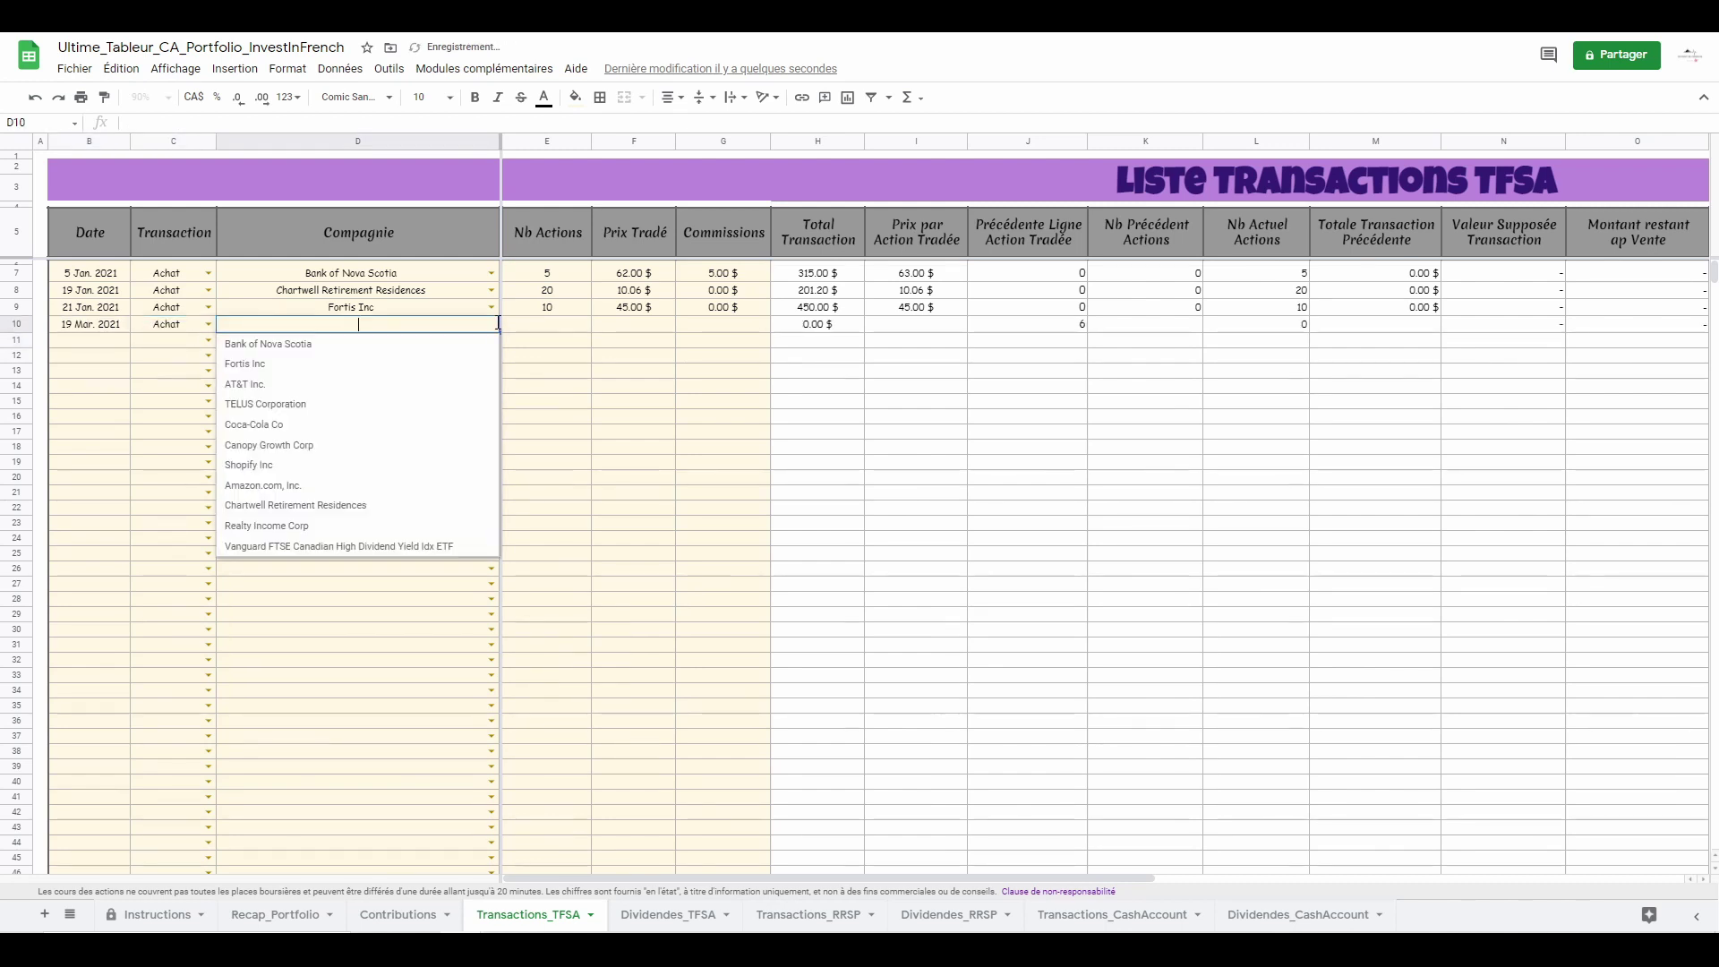
pyautogui.click(304, 405)
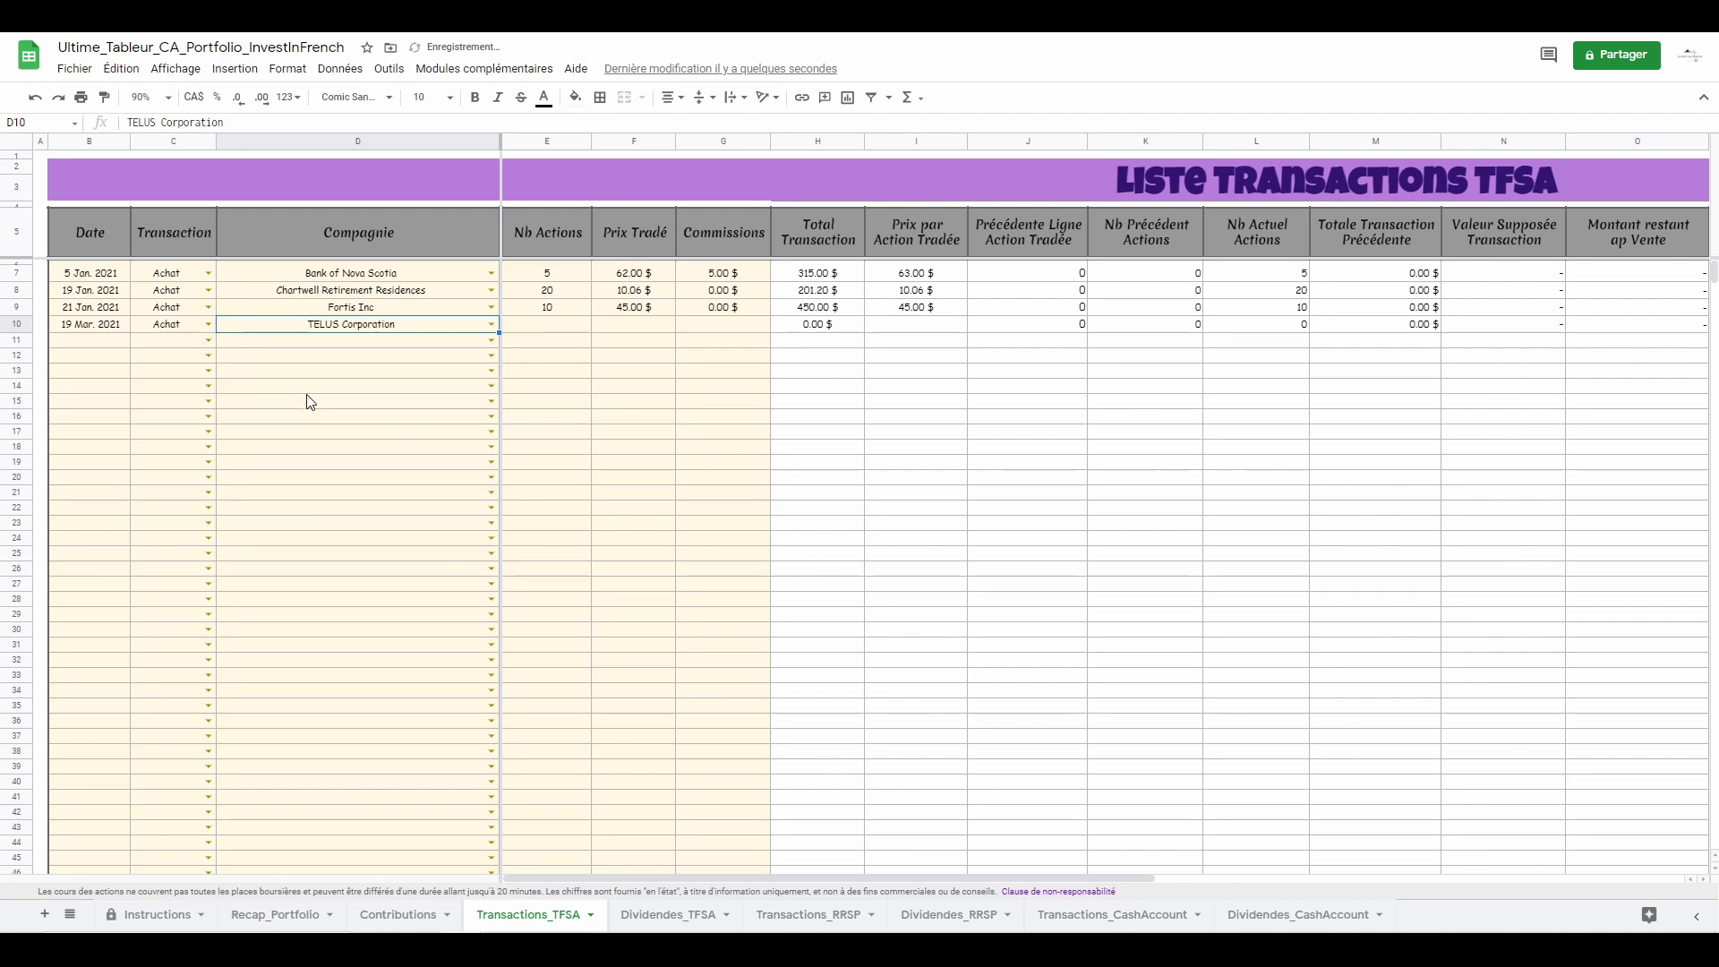
# - Complete the TELUS purchase with 20 shares, a traded price of 25 and a commission of 0
pyautogui.click(540, 330)
pyautogui.write('20')
pyautogui.press('Tab')
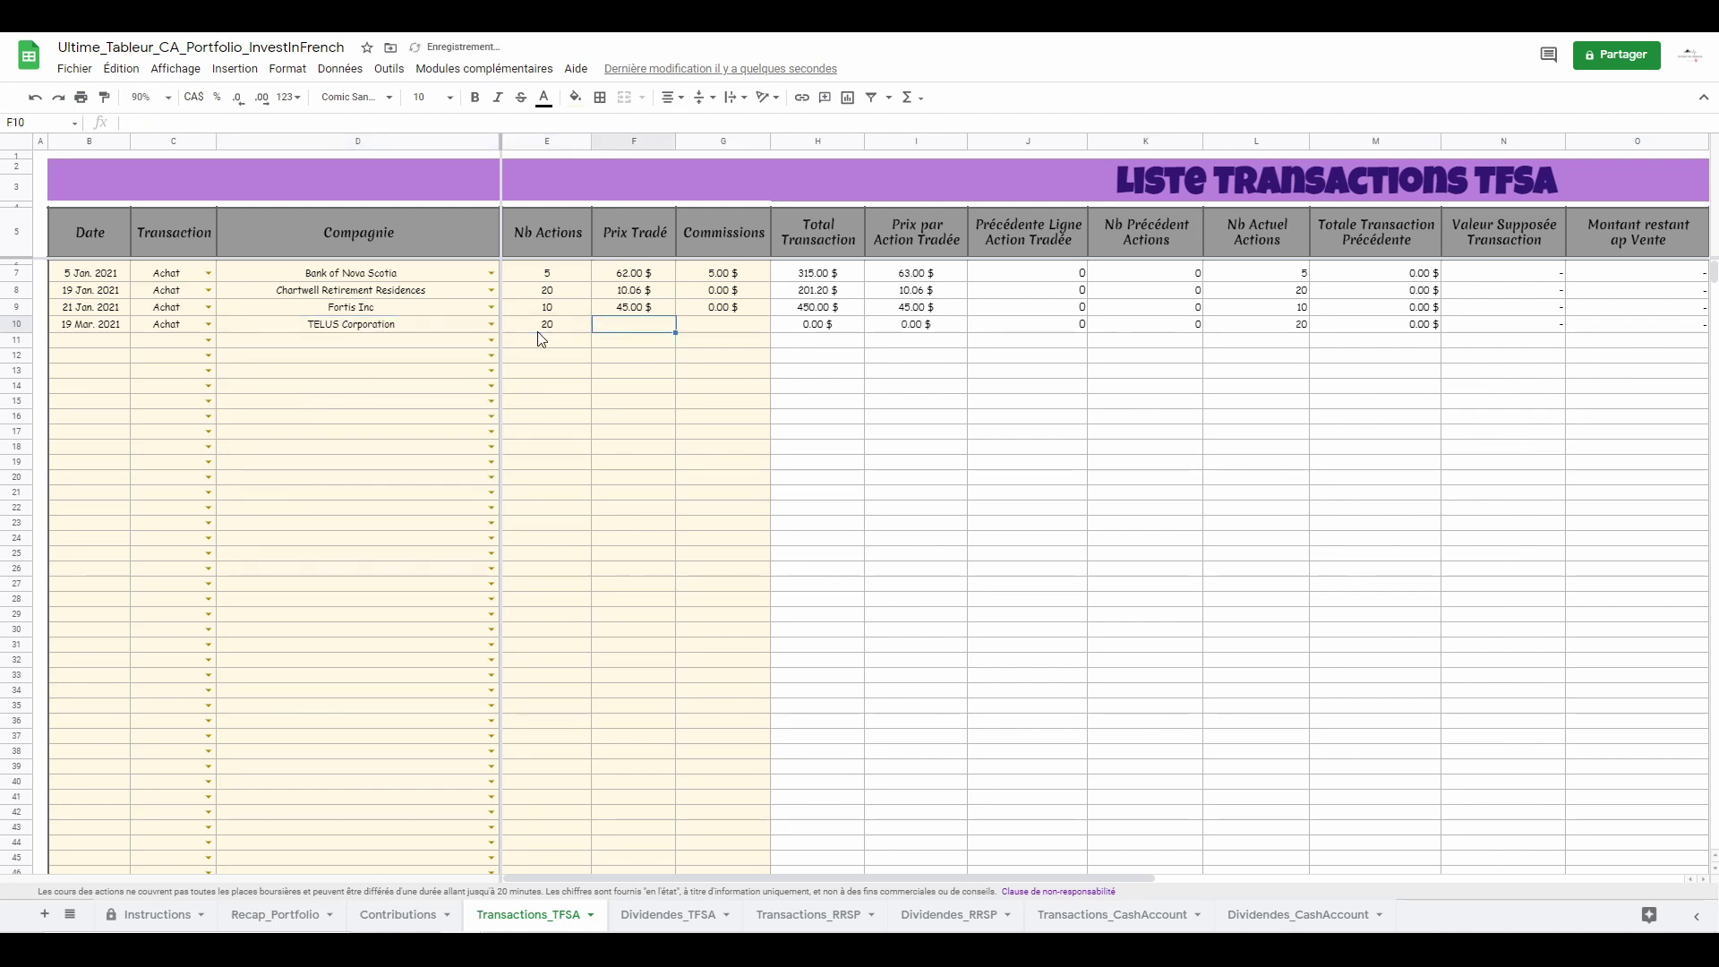
pyautogui.write('25')
pyautogui.press('Tab')
pyautogui.write('0')
pyautogui.press('Return')
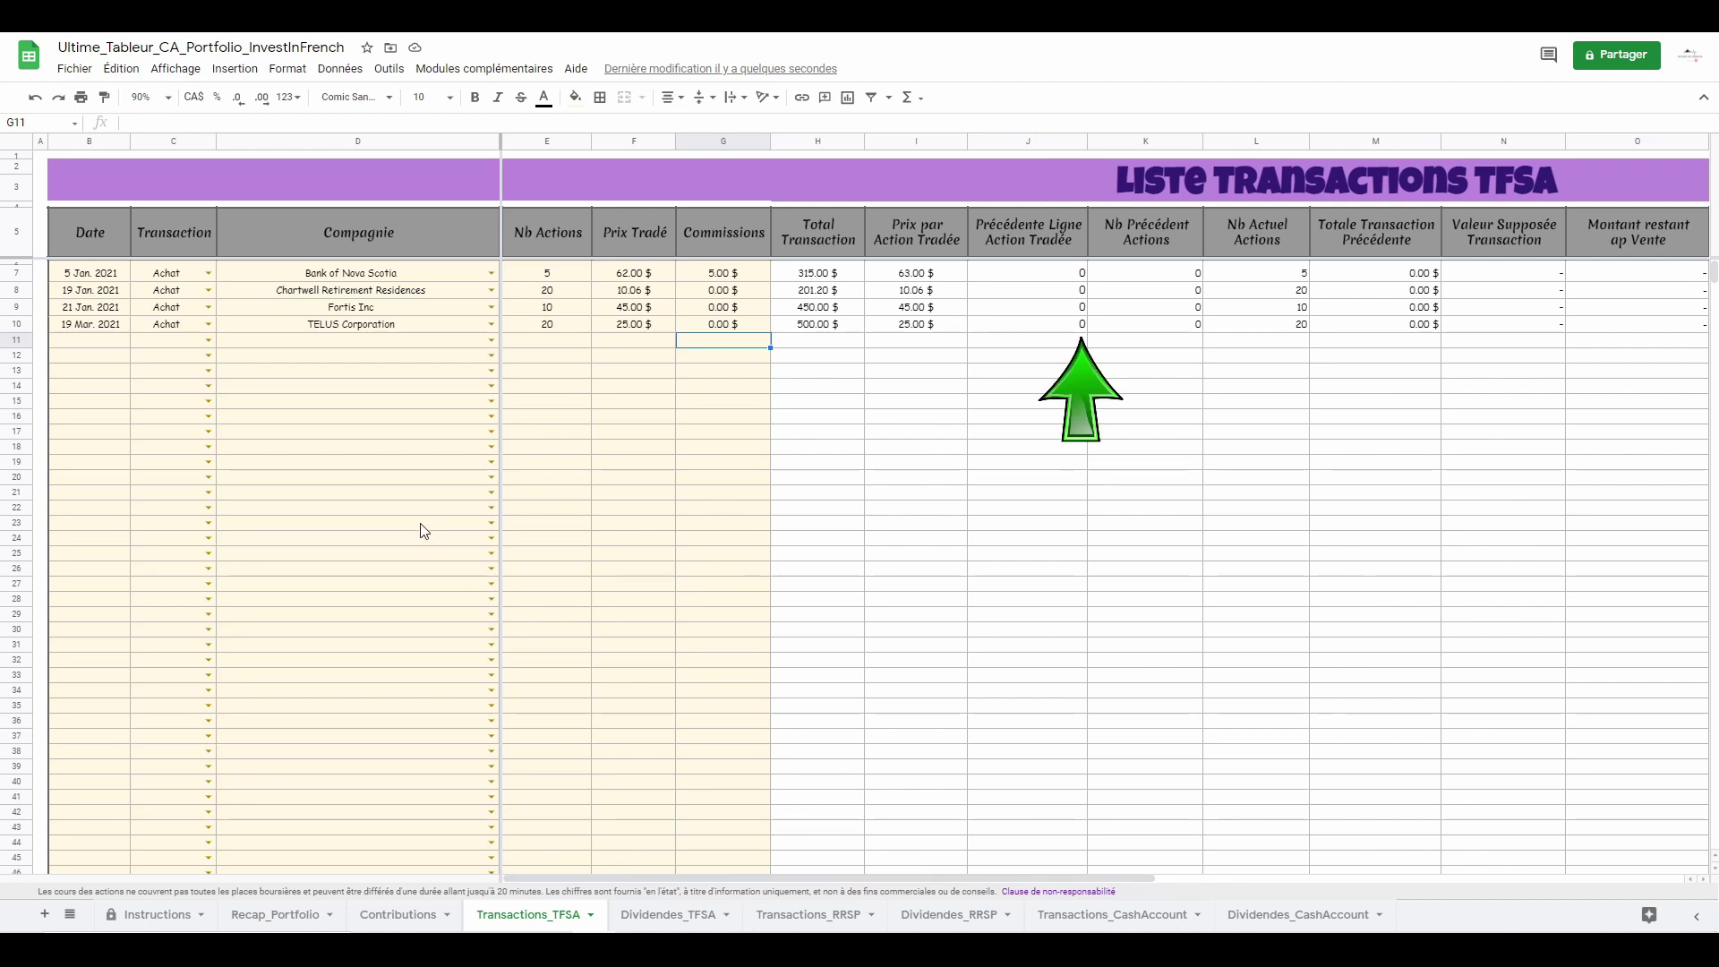
# - Start row 11 as a Vente dated 30/03/2021 for Chartwell Retirement Residences
pyautogui.click(207, 342)
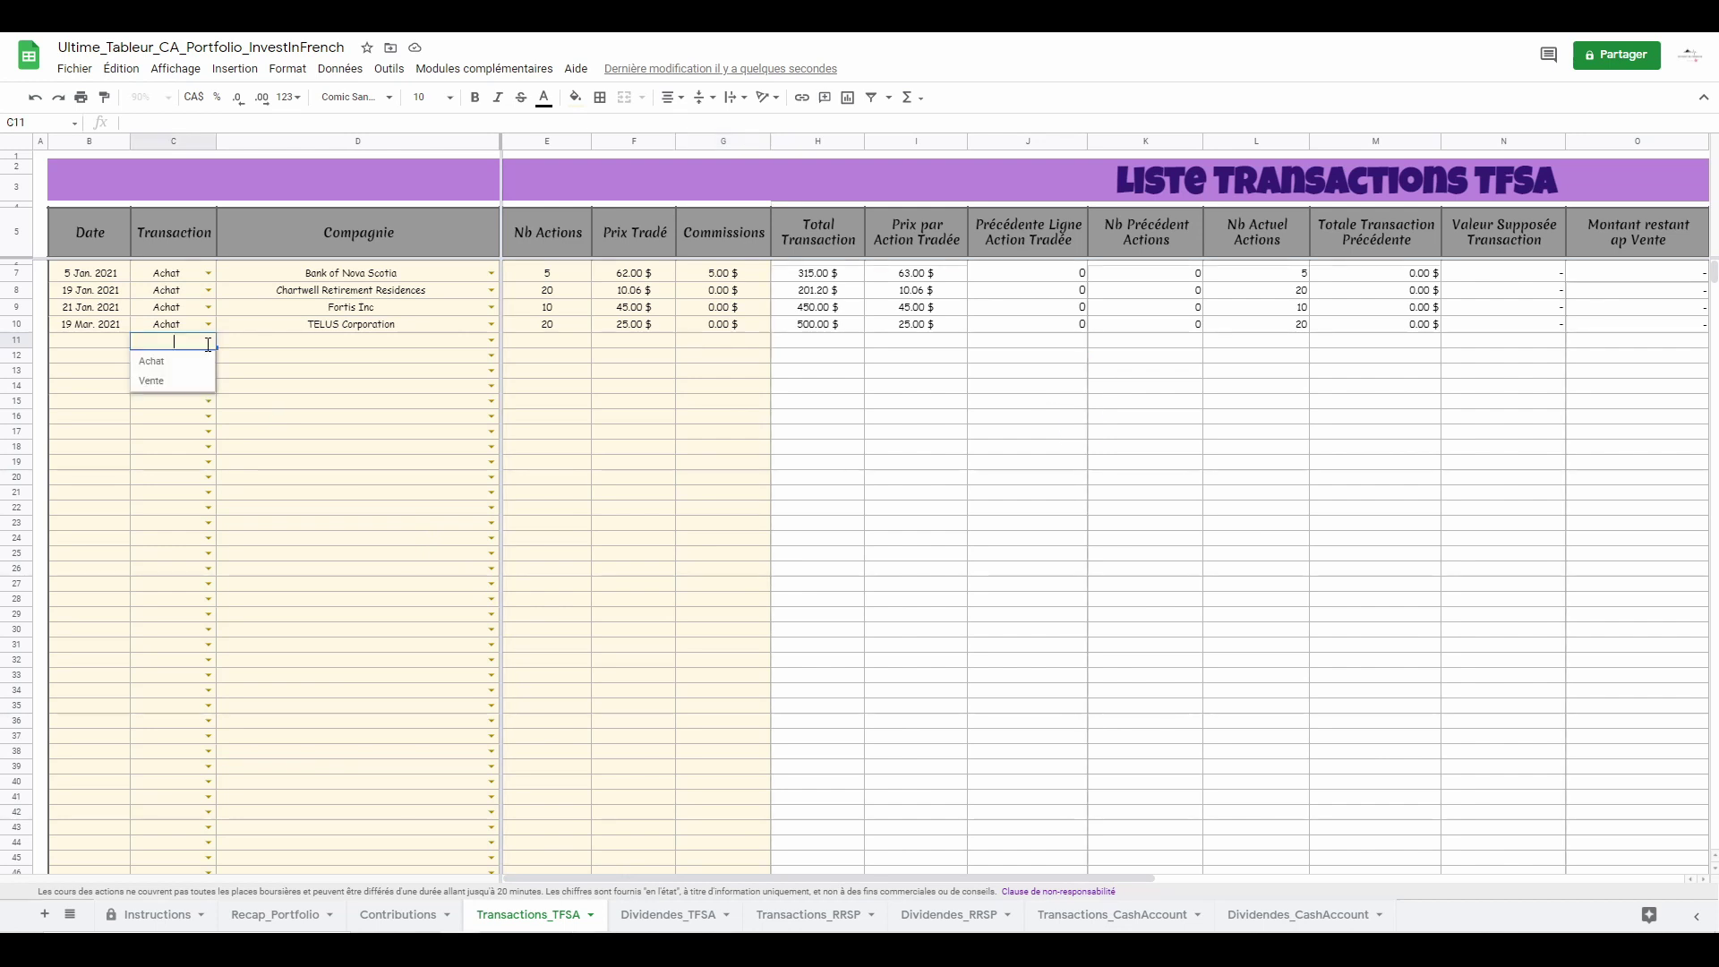
pyautogui.click(174, 388)
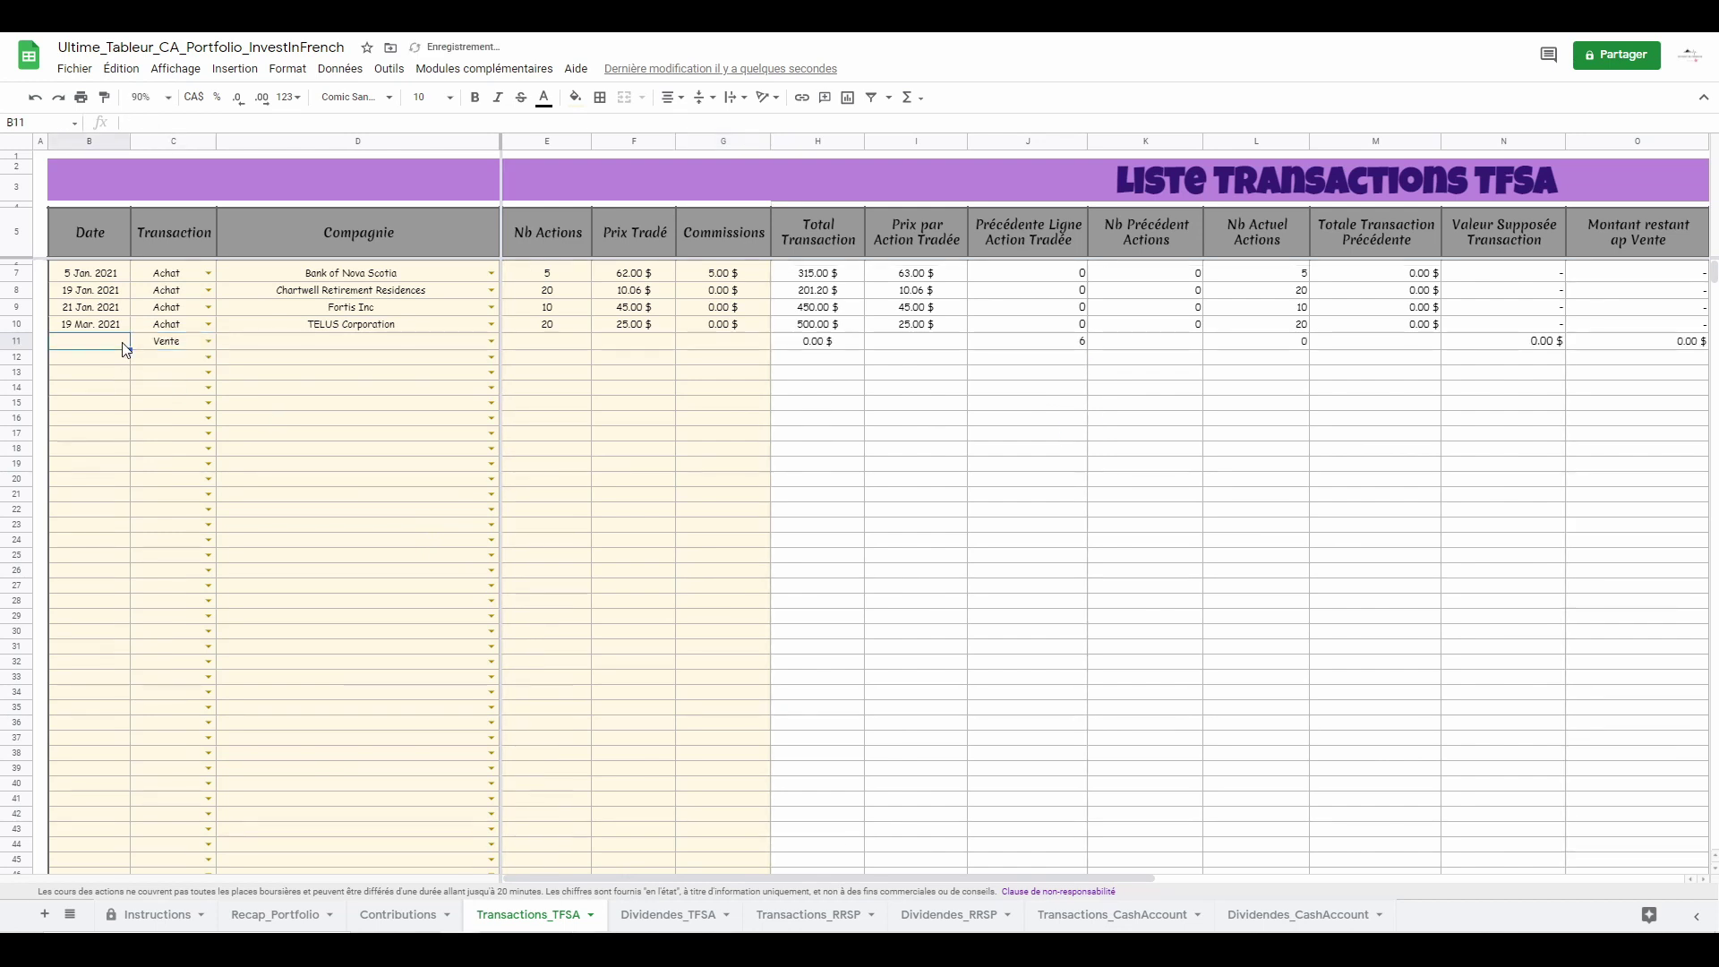
pyautogui.click(124, 345)
pyautogui.write('30/03/2021')
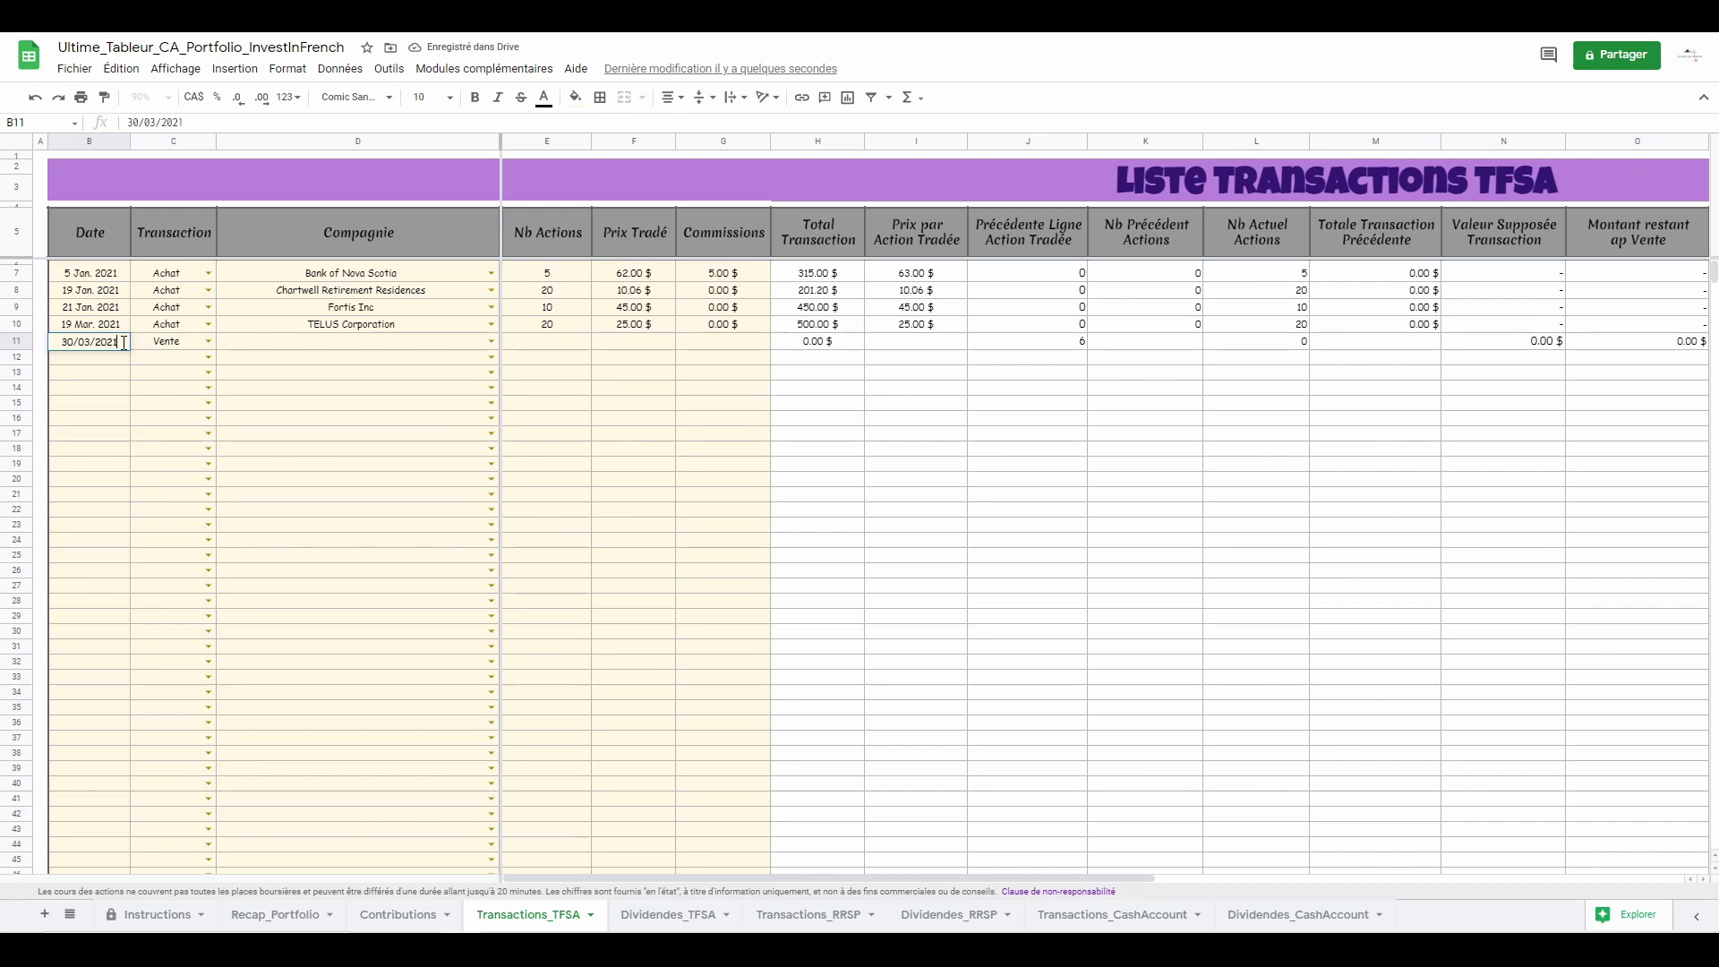
pyautogui.press('Return')
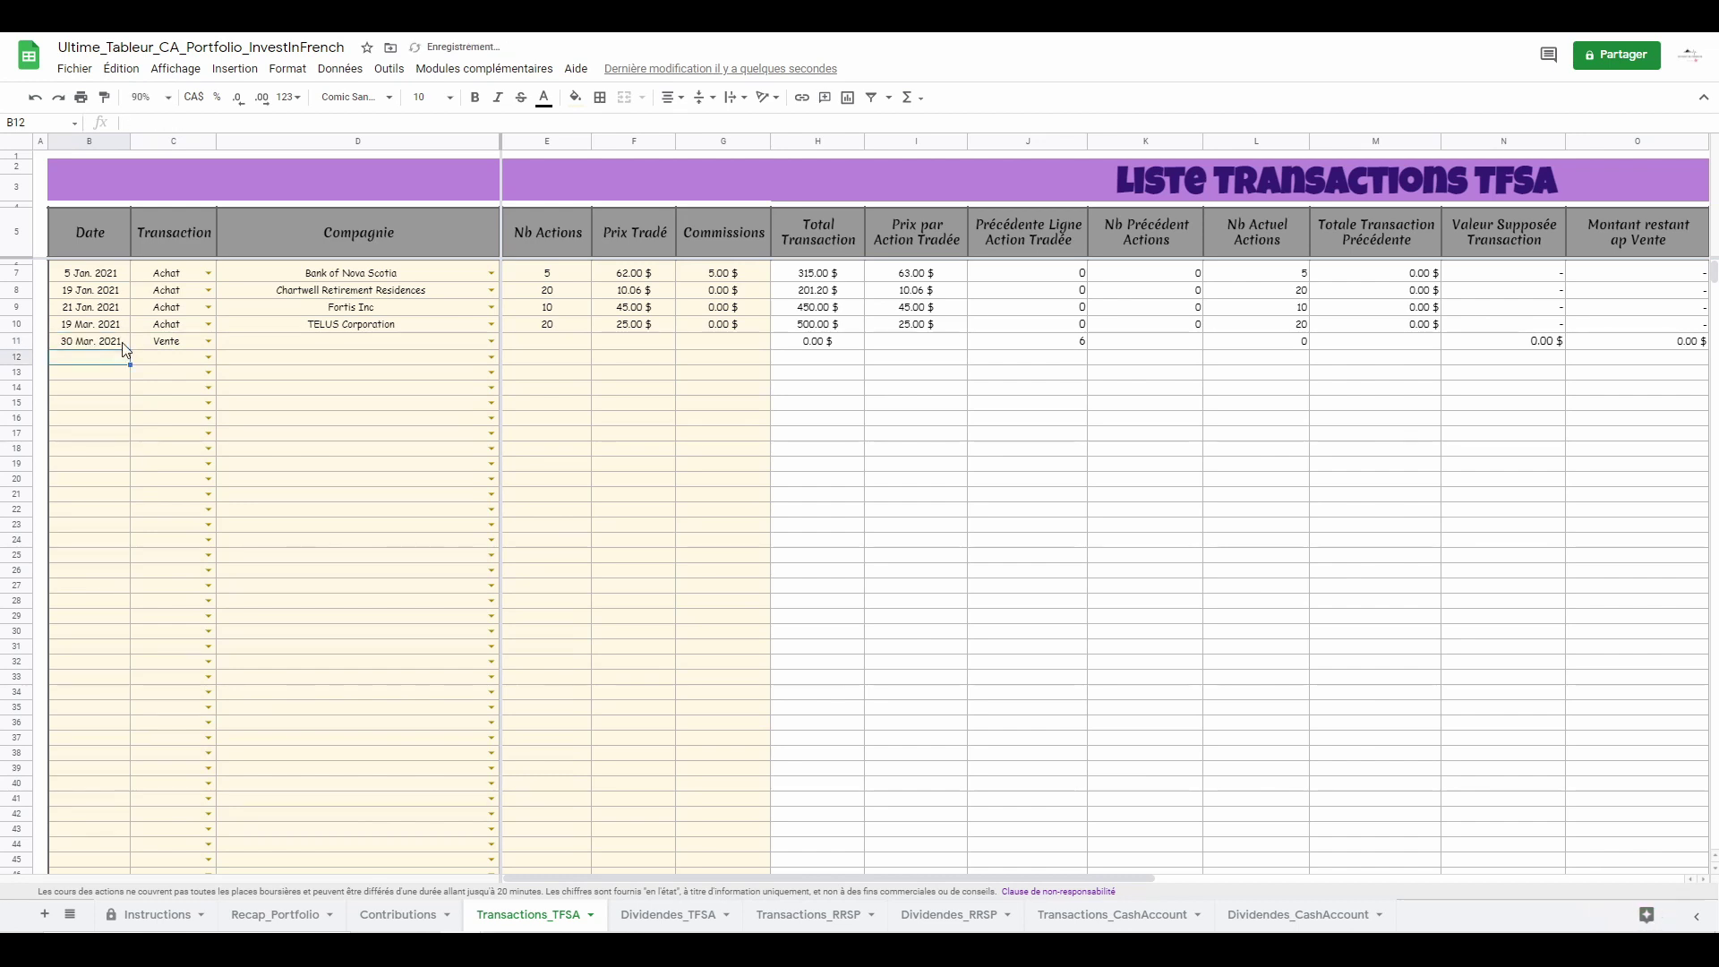
pyautogui.click(491, 342)
pyautogui.click(321, 523)
# - Complete the Chartwell sale with 8 shares, a traded price of 10.5 and a commission of 0, and view its calculated result columns
pyautogui.click(551, 342)
pyautogui.write('8')
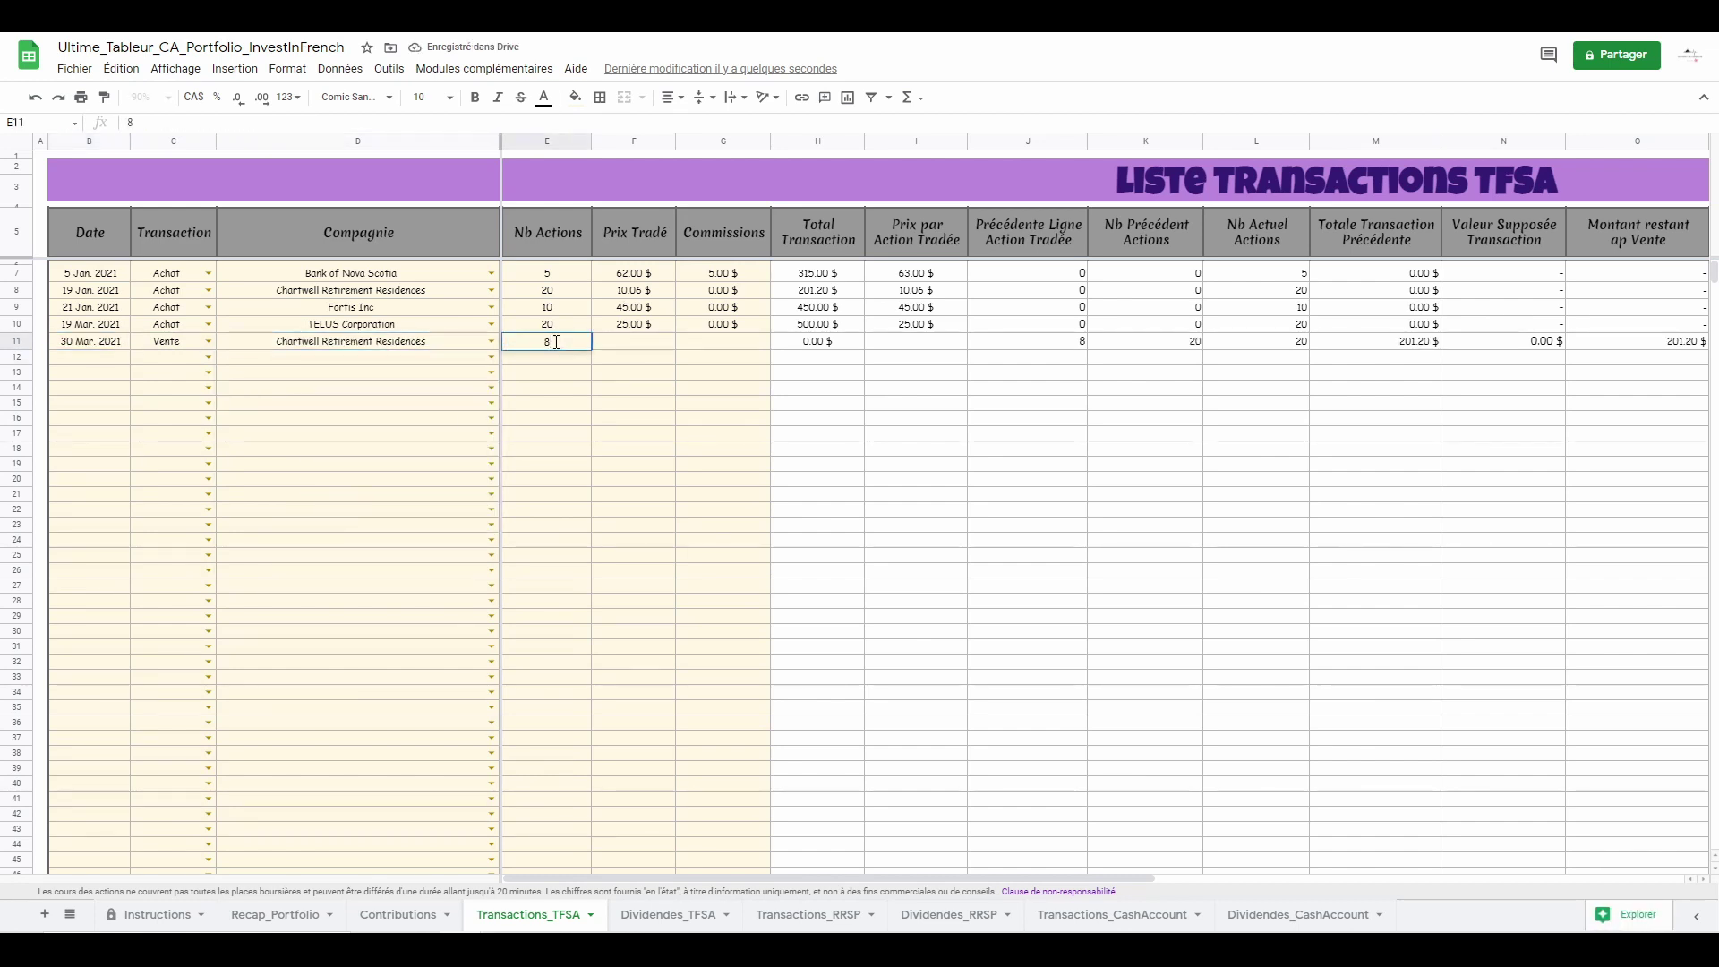
pyautogui.press('Tab')
pyautogui.write('10.5')
pyautogui.press('Tab')
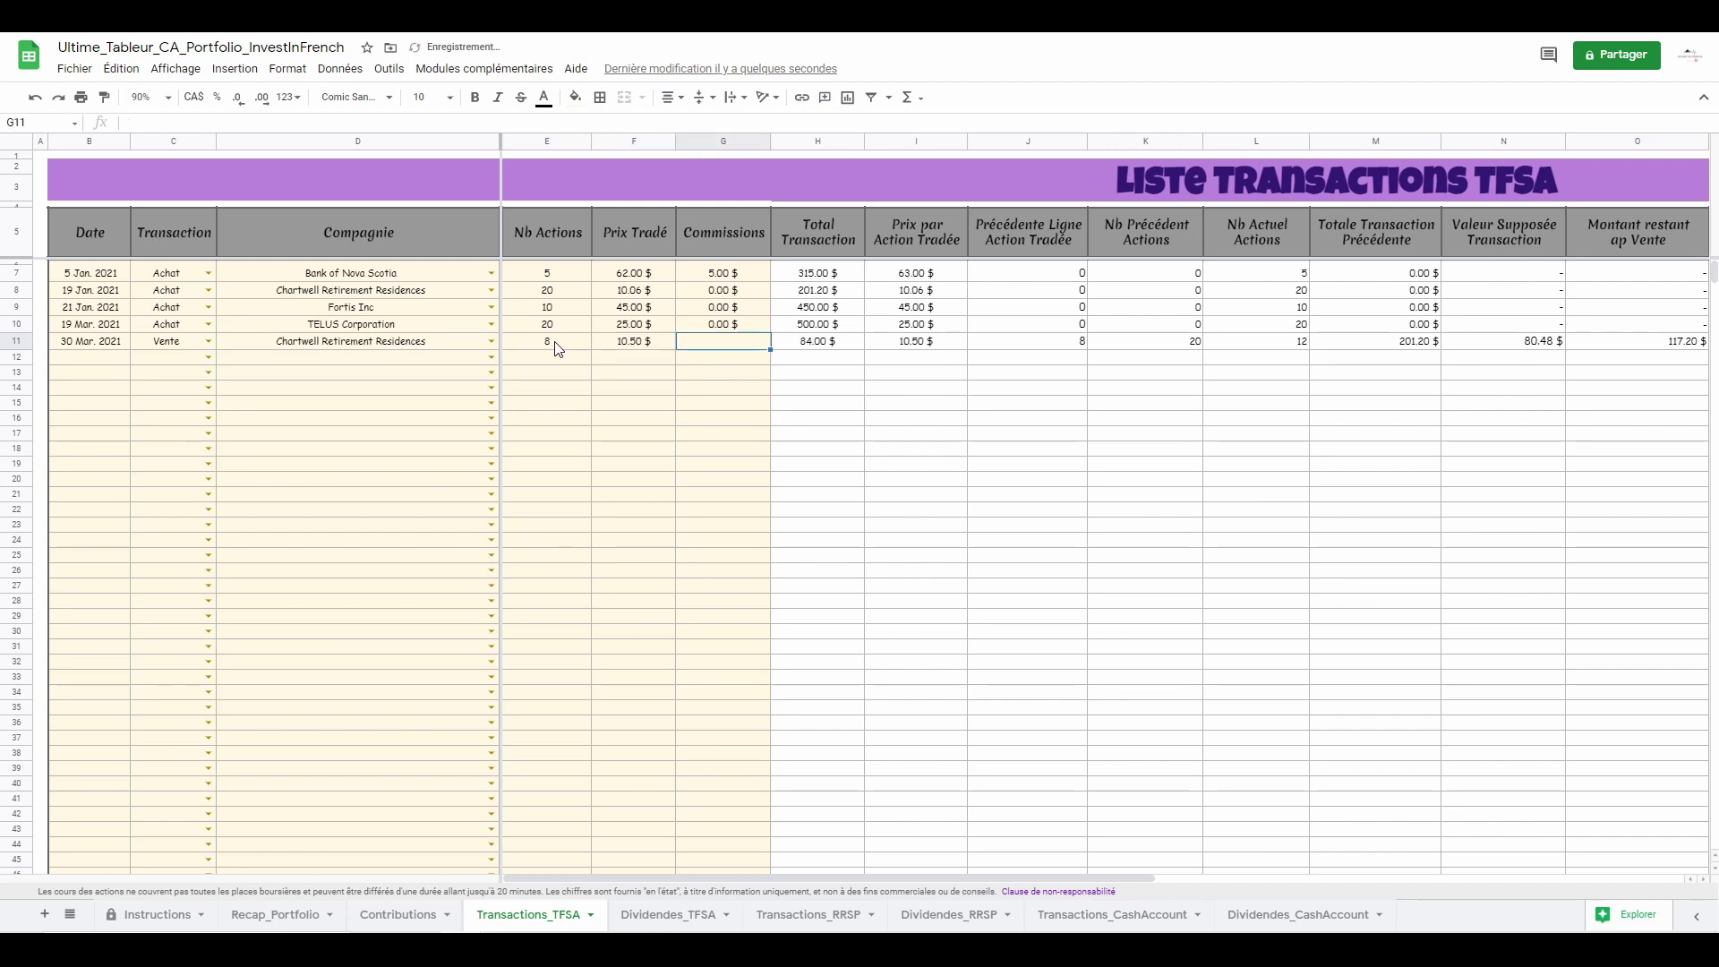
pyautogui.write('0')
pyautogui.press('Return')
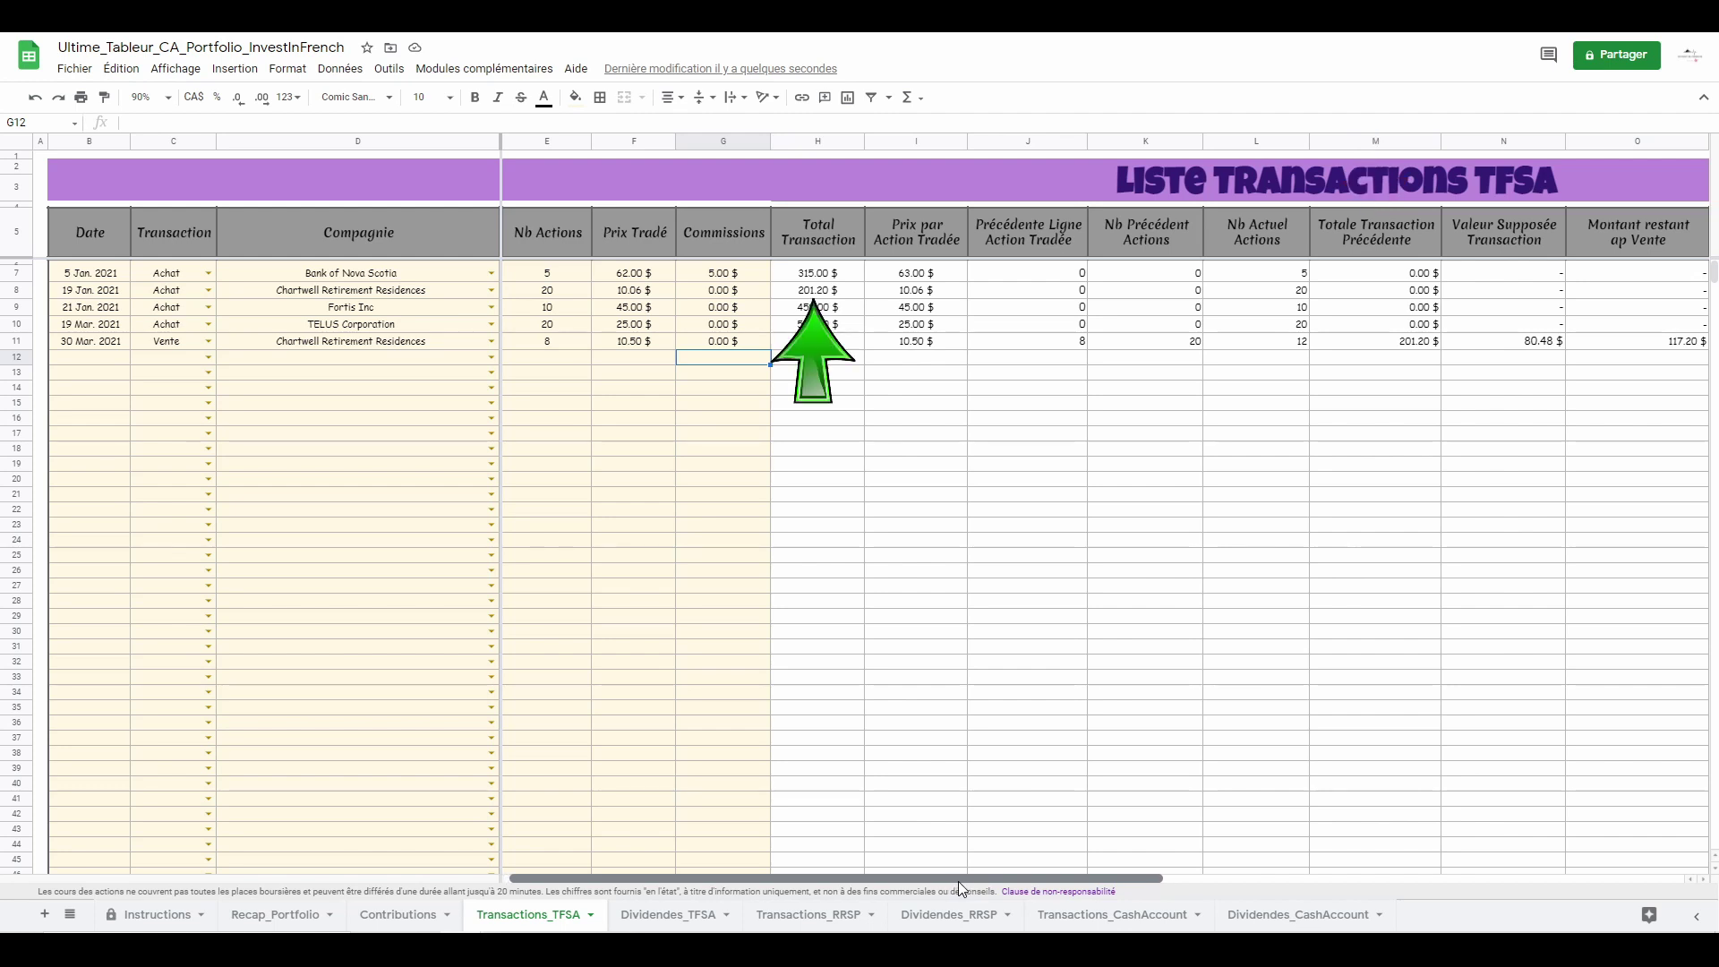
pyautogui.moveTo(958, 881); pyautogui.dragTo(1261, 864)
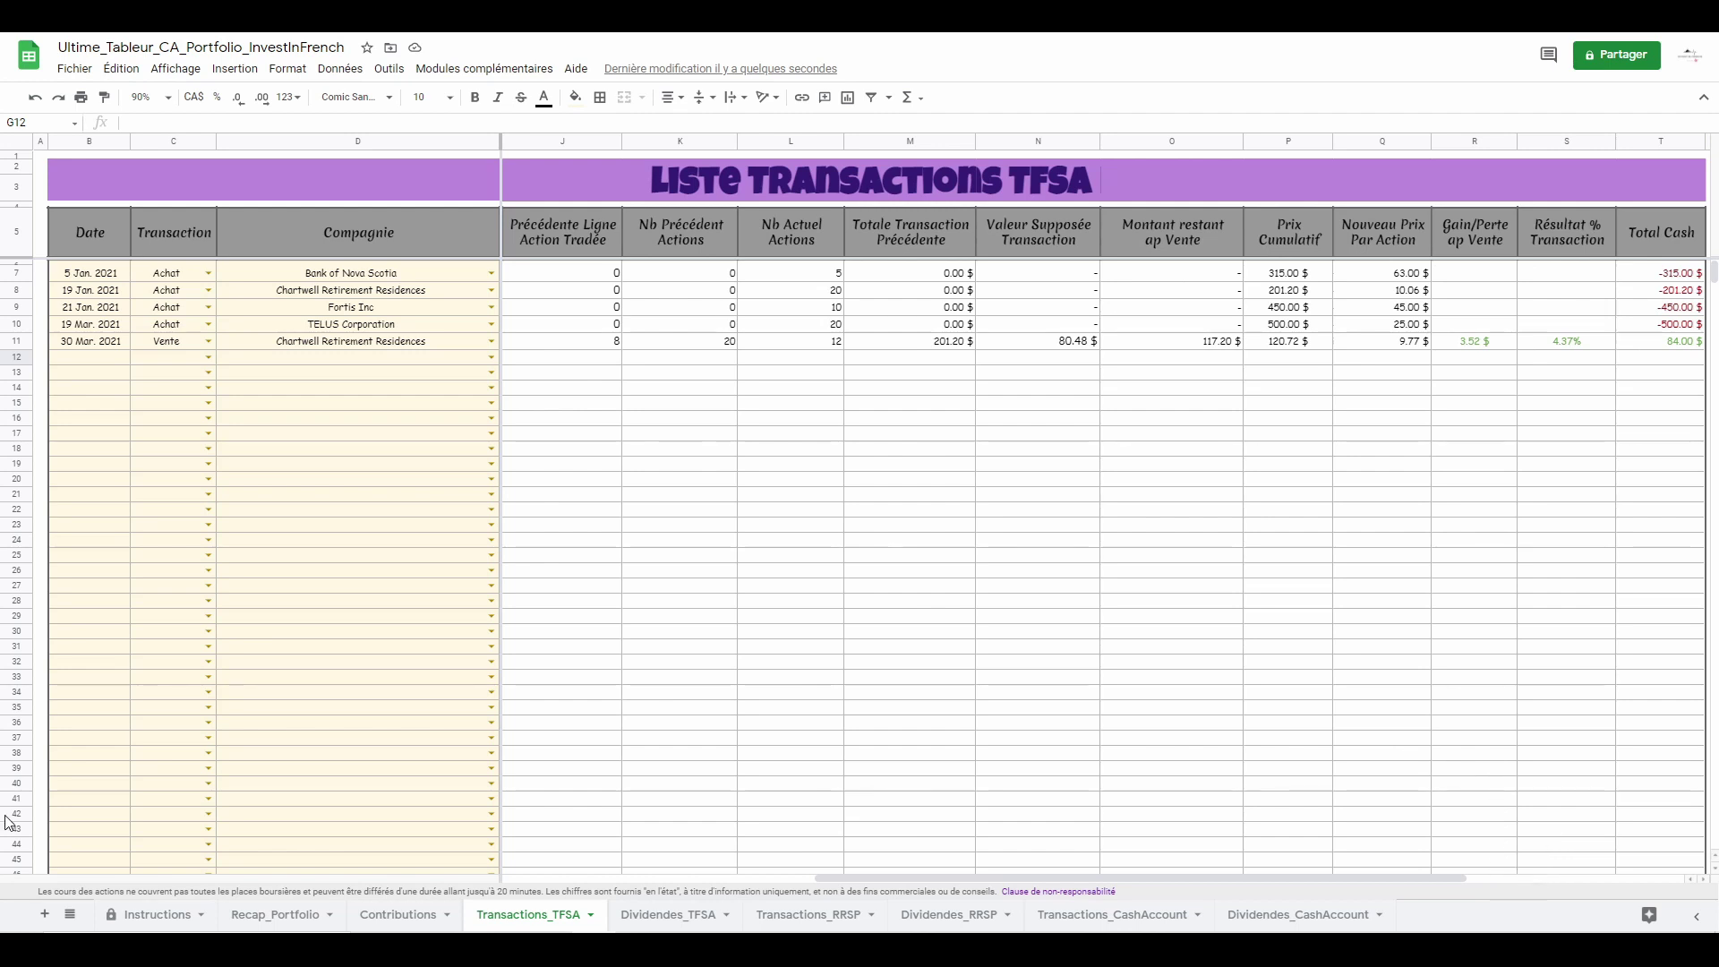
# - On the Dividendes_TFSA sheet, add TELUS Corporation in row 11 with payment months "Janv,Avril, Juil, Oct"
pyautogui.click(637, 918)
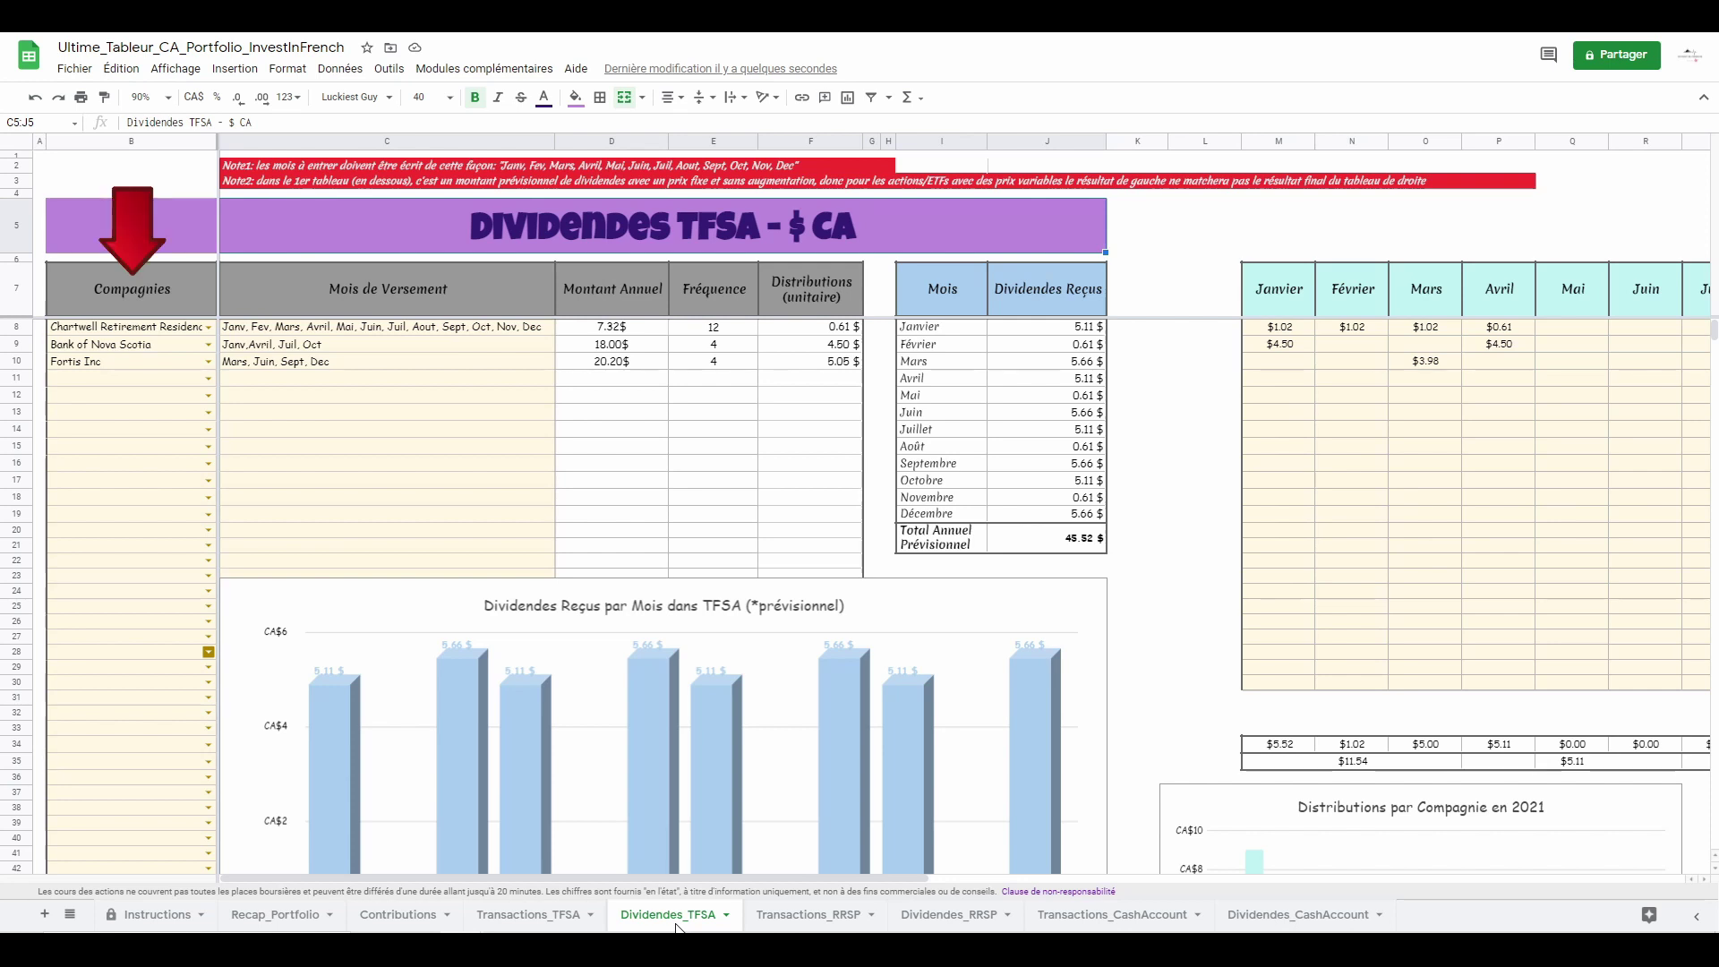
pyautogui.click(209, 378)
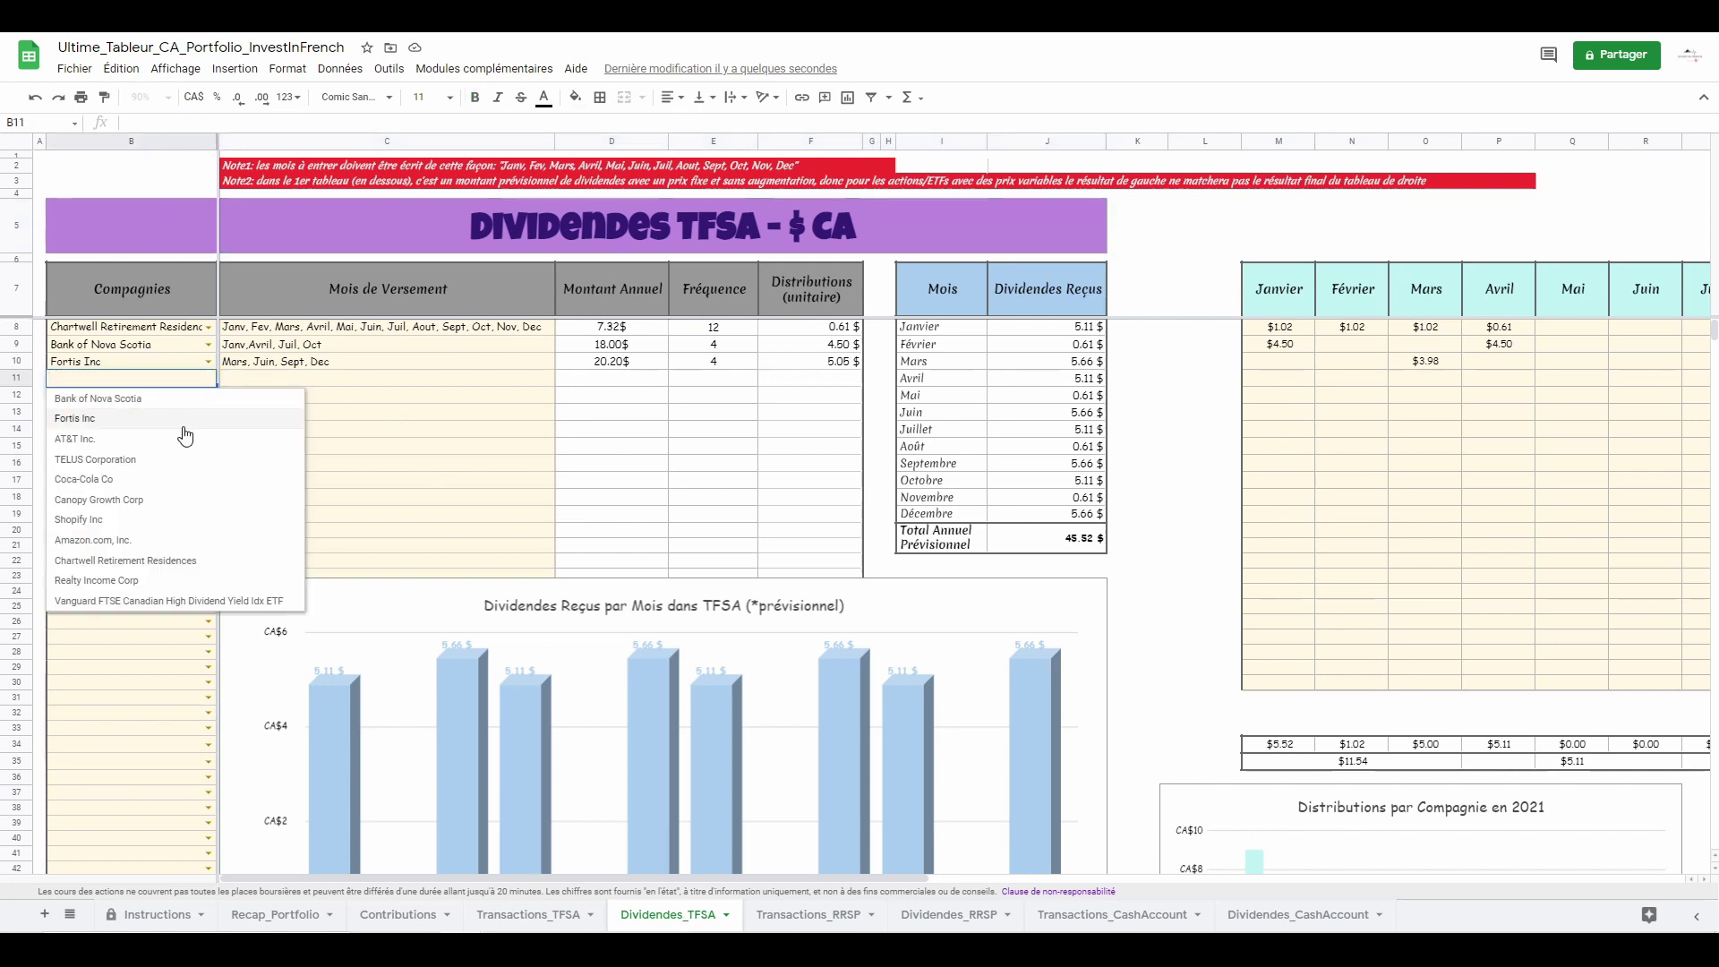
pyautogui.click(141, 460)
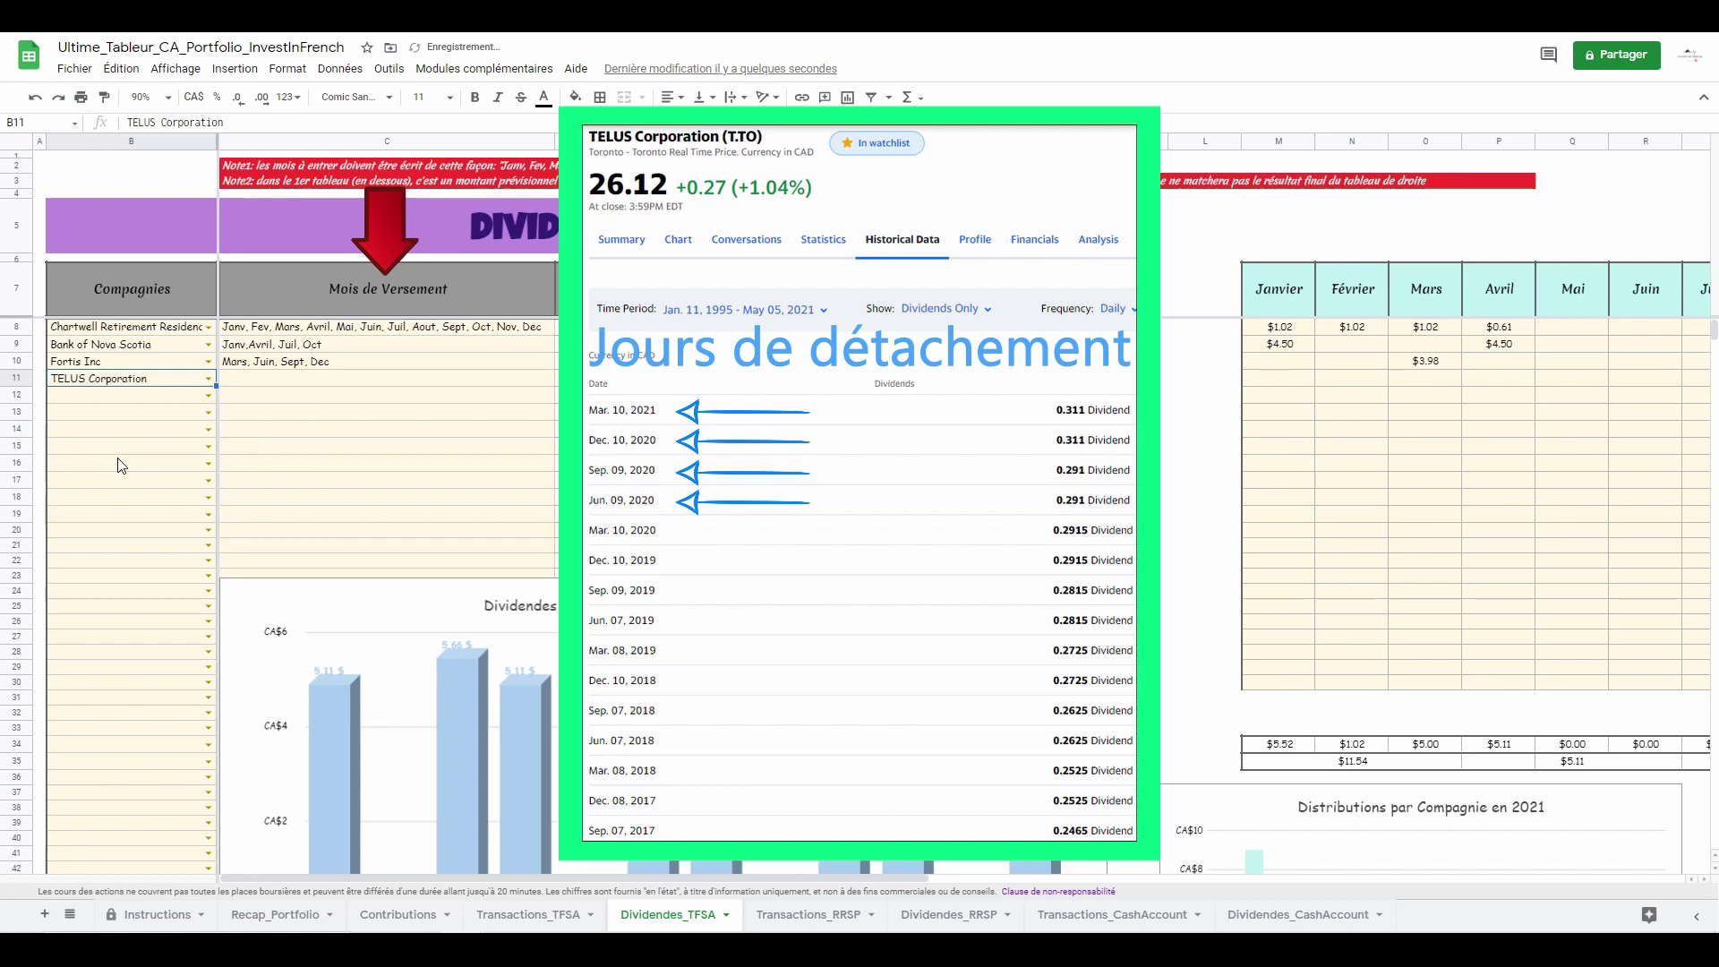
pyautogui.click(365, 380)
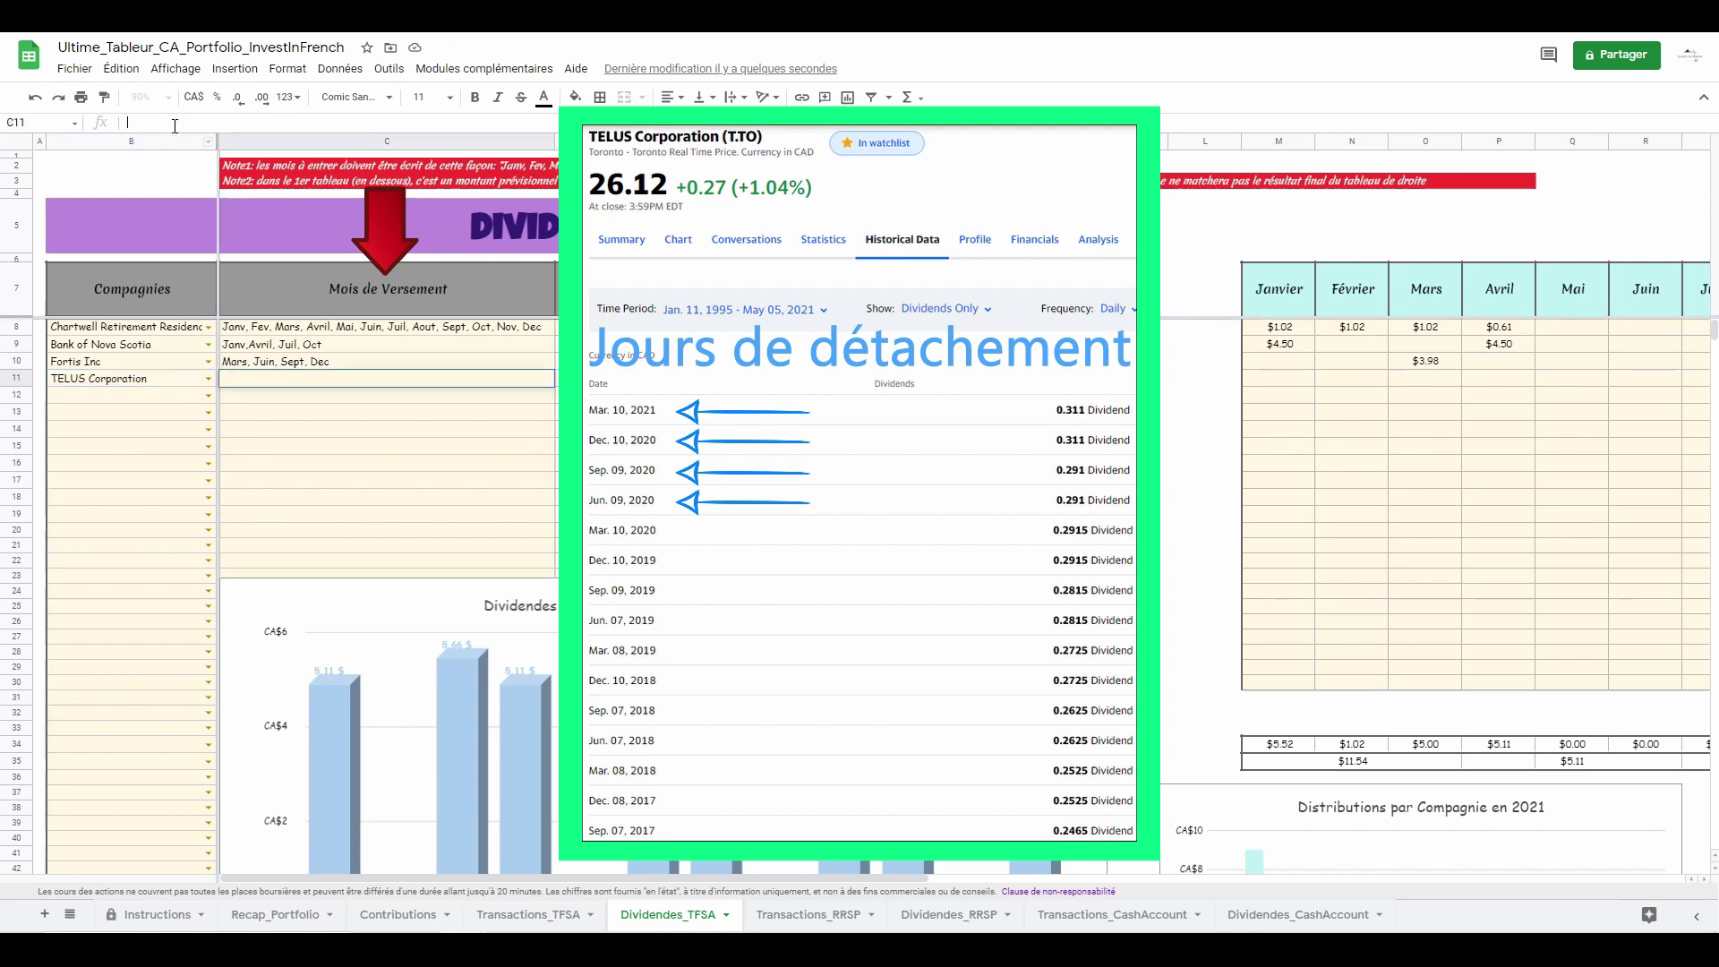
pyautogui.write('Janv,Avril, Juil, Oct')
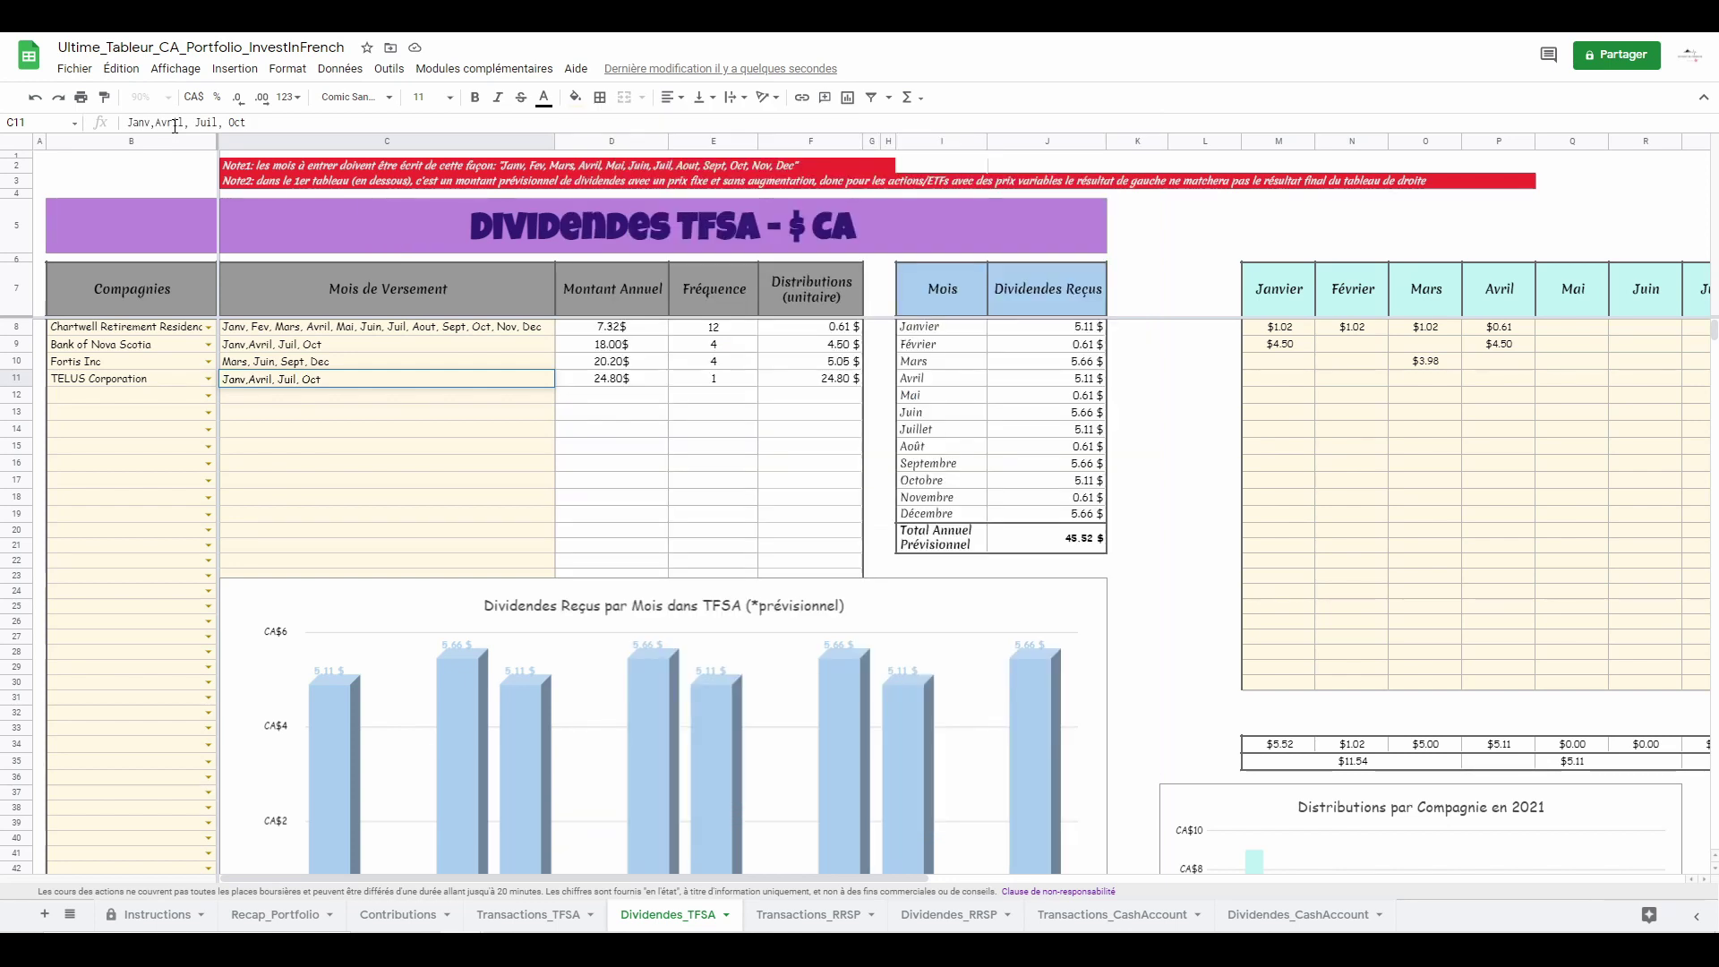
pyautogui.press('Return')
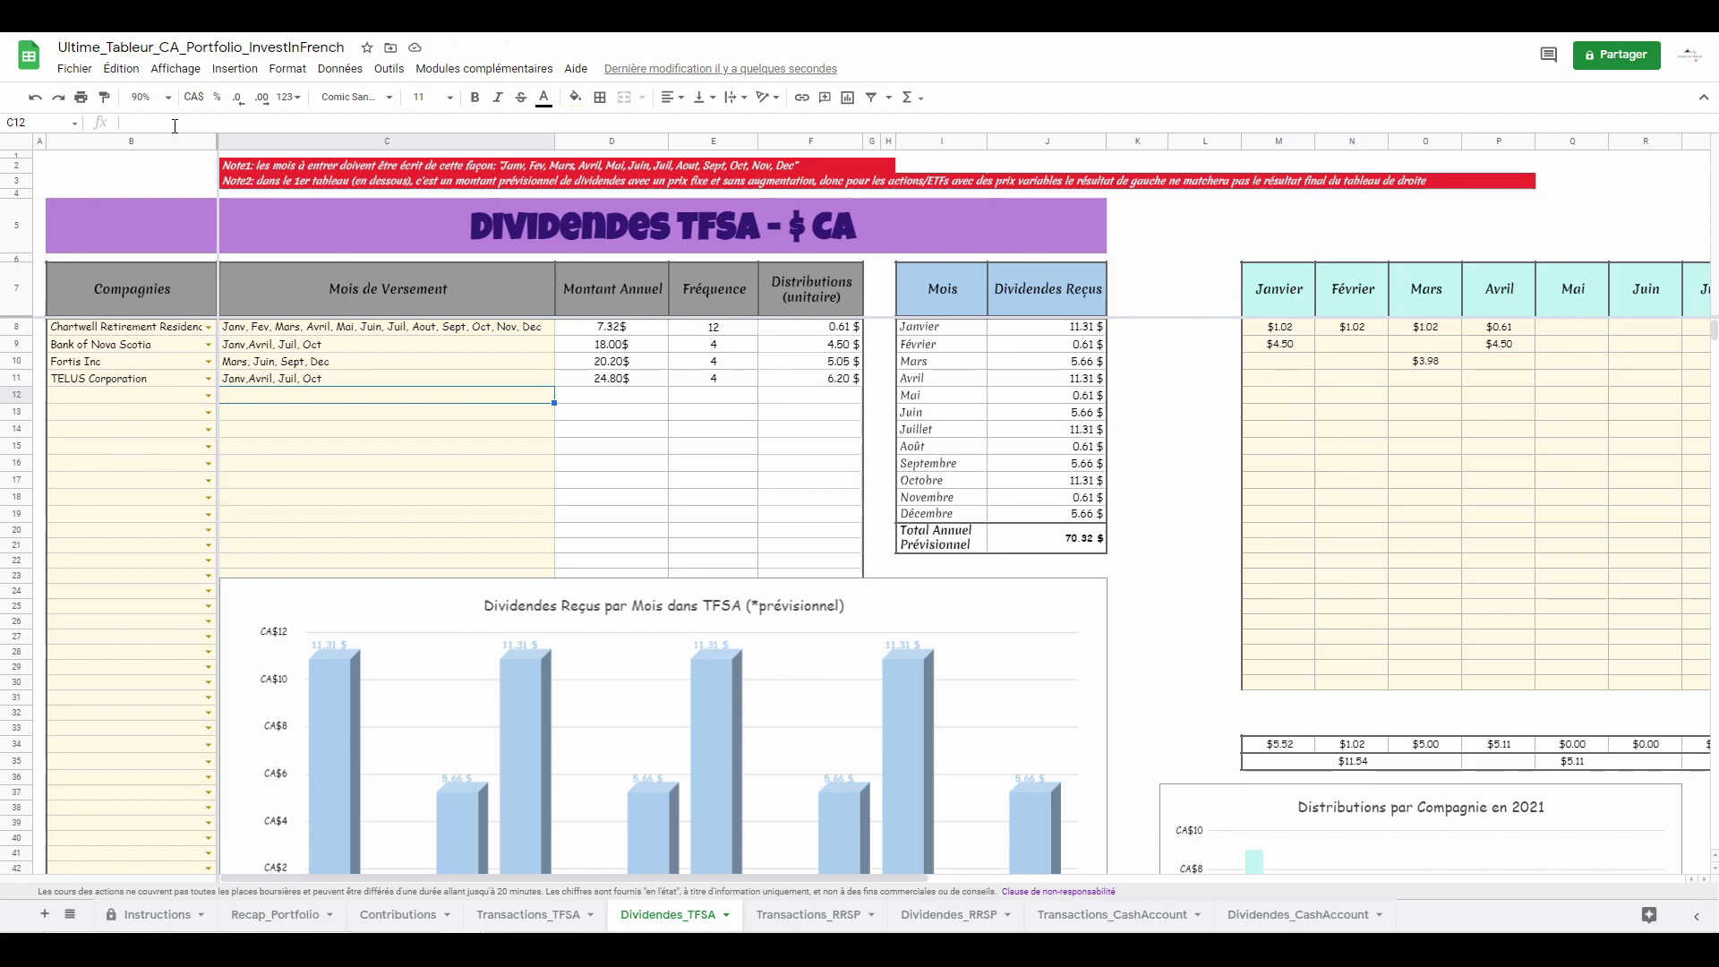
# - Enter 3.1 as the TELUS dividend for Avril in the 2021 received-dividends table
pyautogui.moveTo(1017, 874); pyautogui.dragTo(1361, 896)
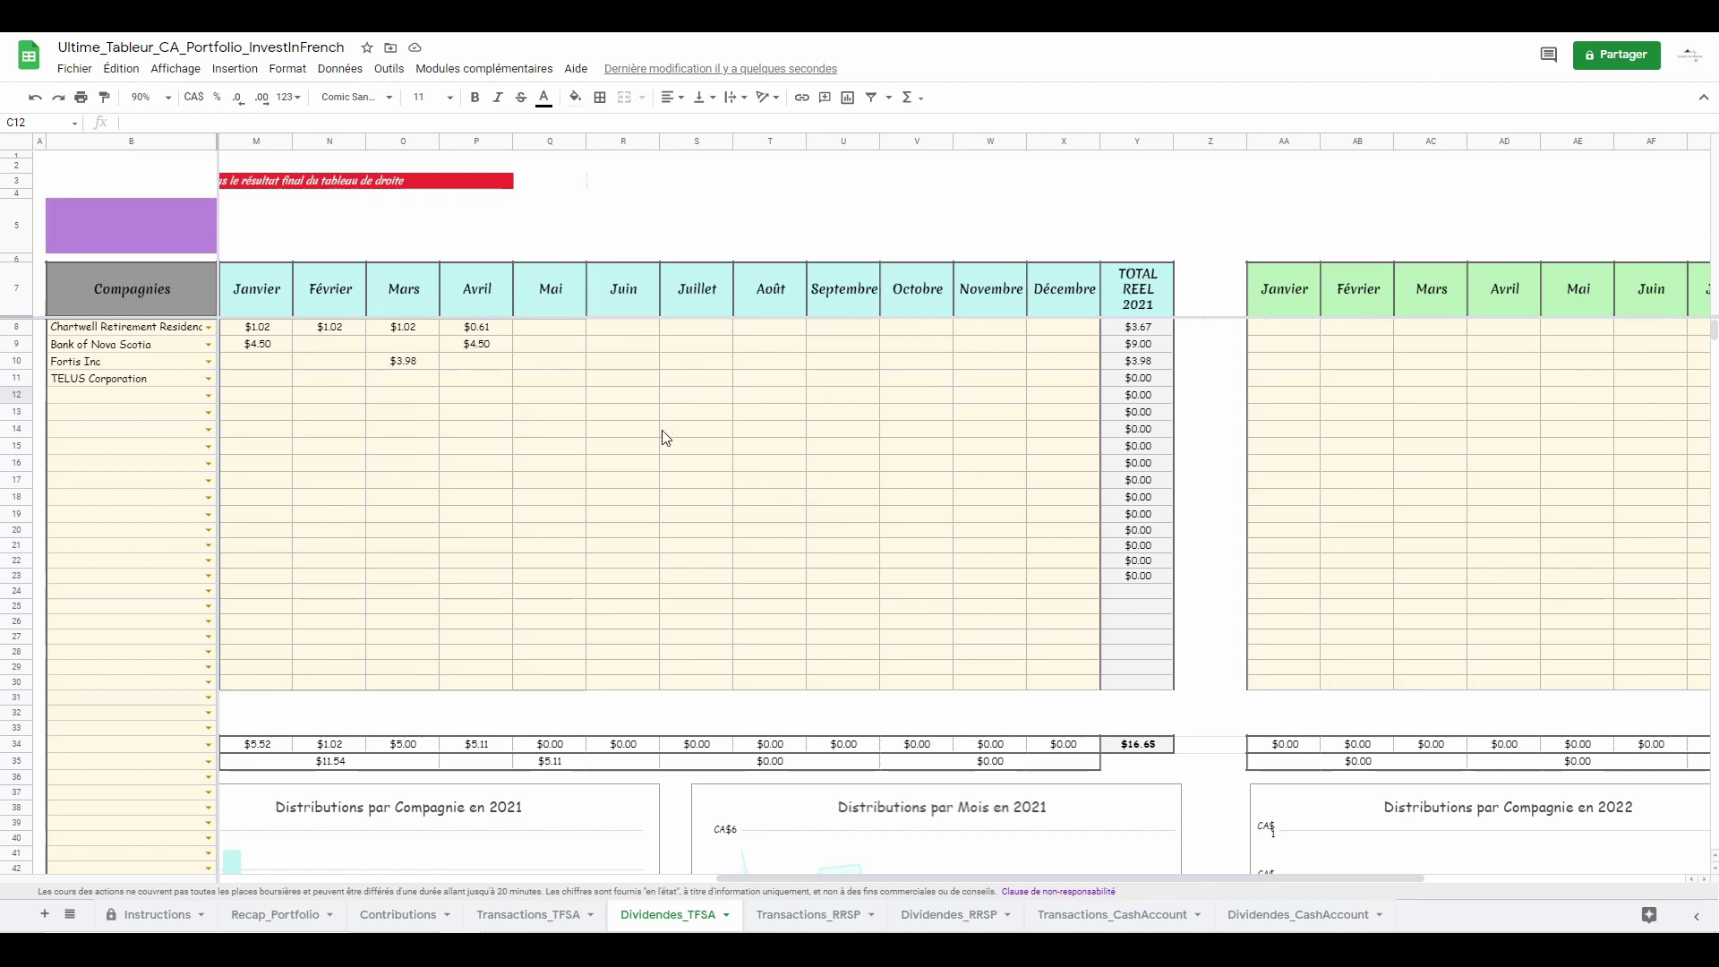
pyautogui.click(498, 380)
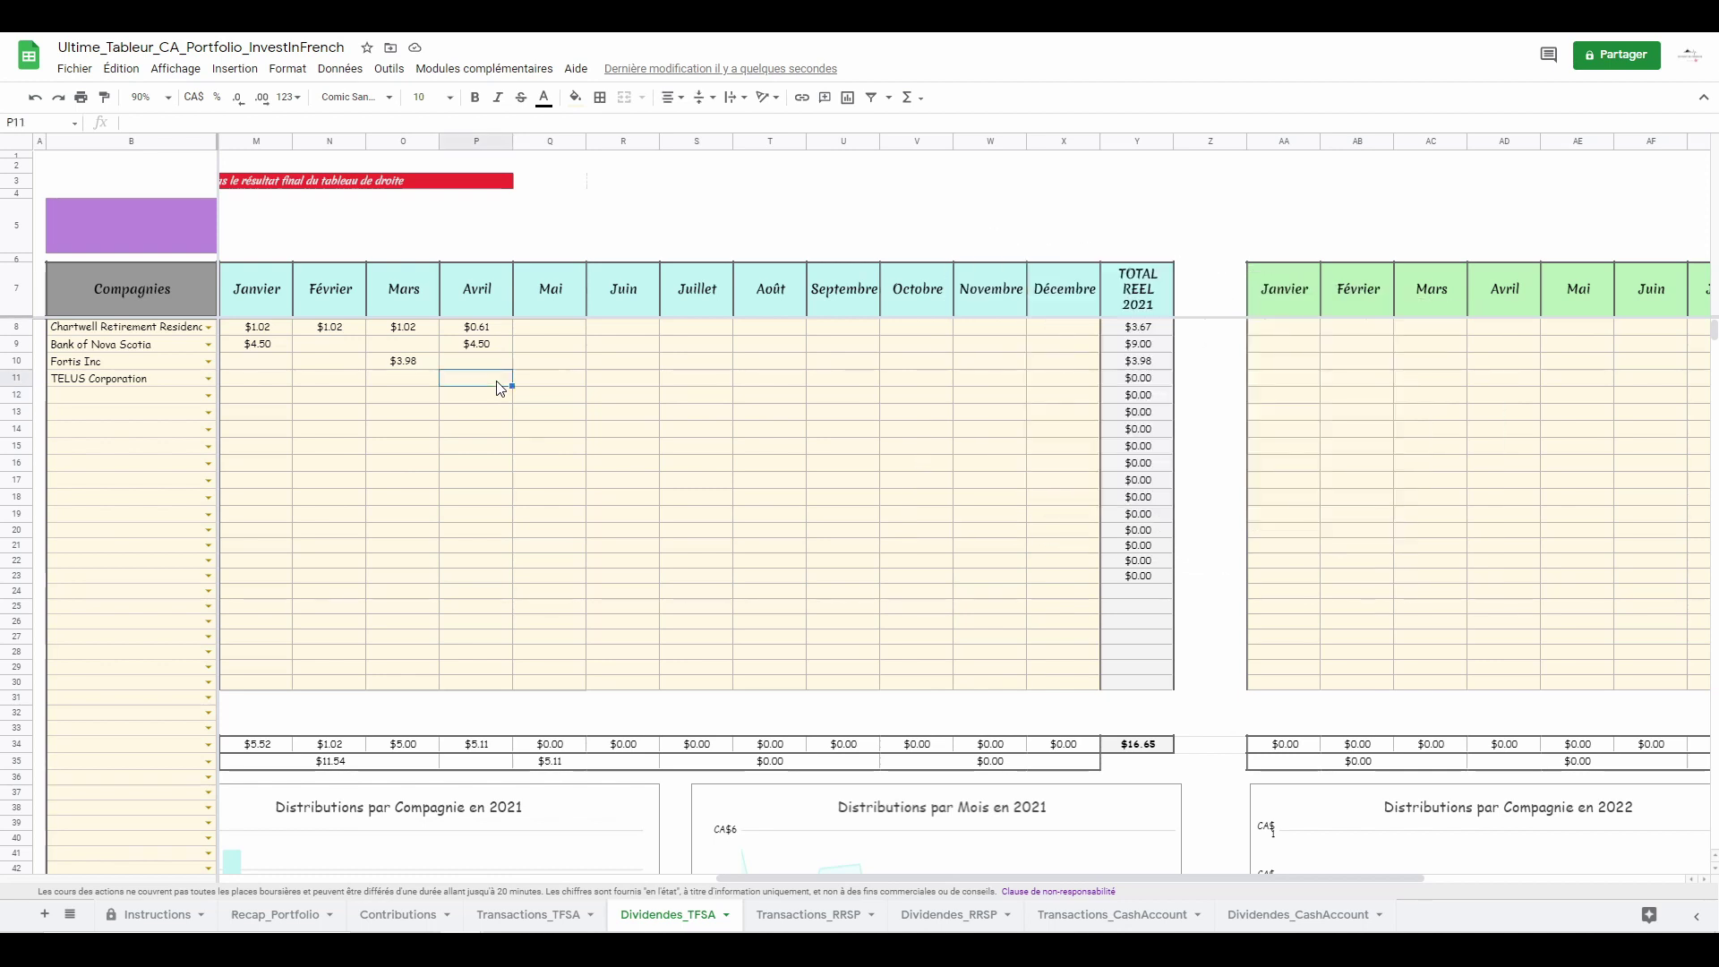
pyautogui.write('3.1')
pyautogui.press('Return')
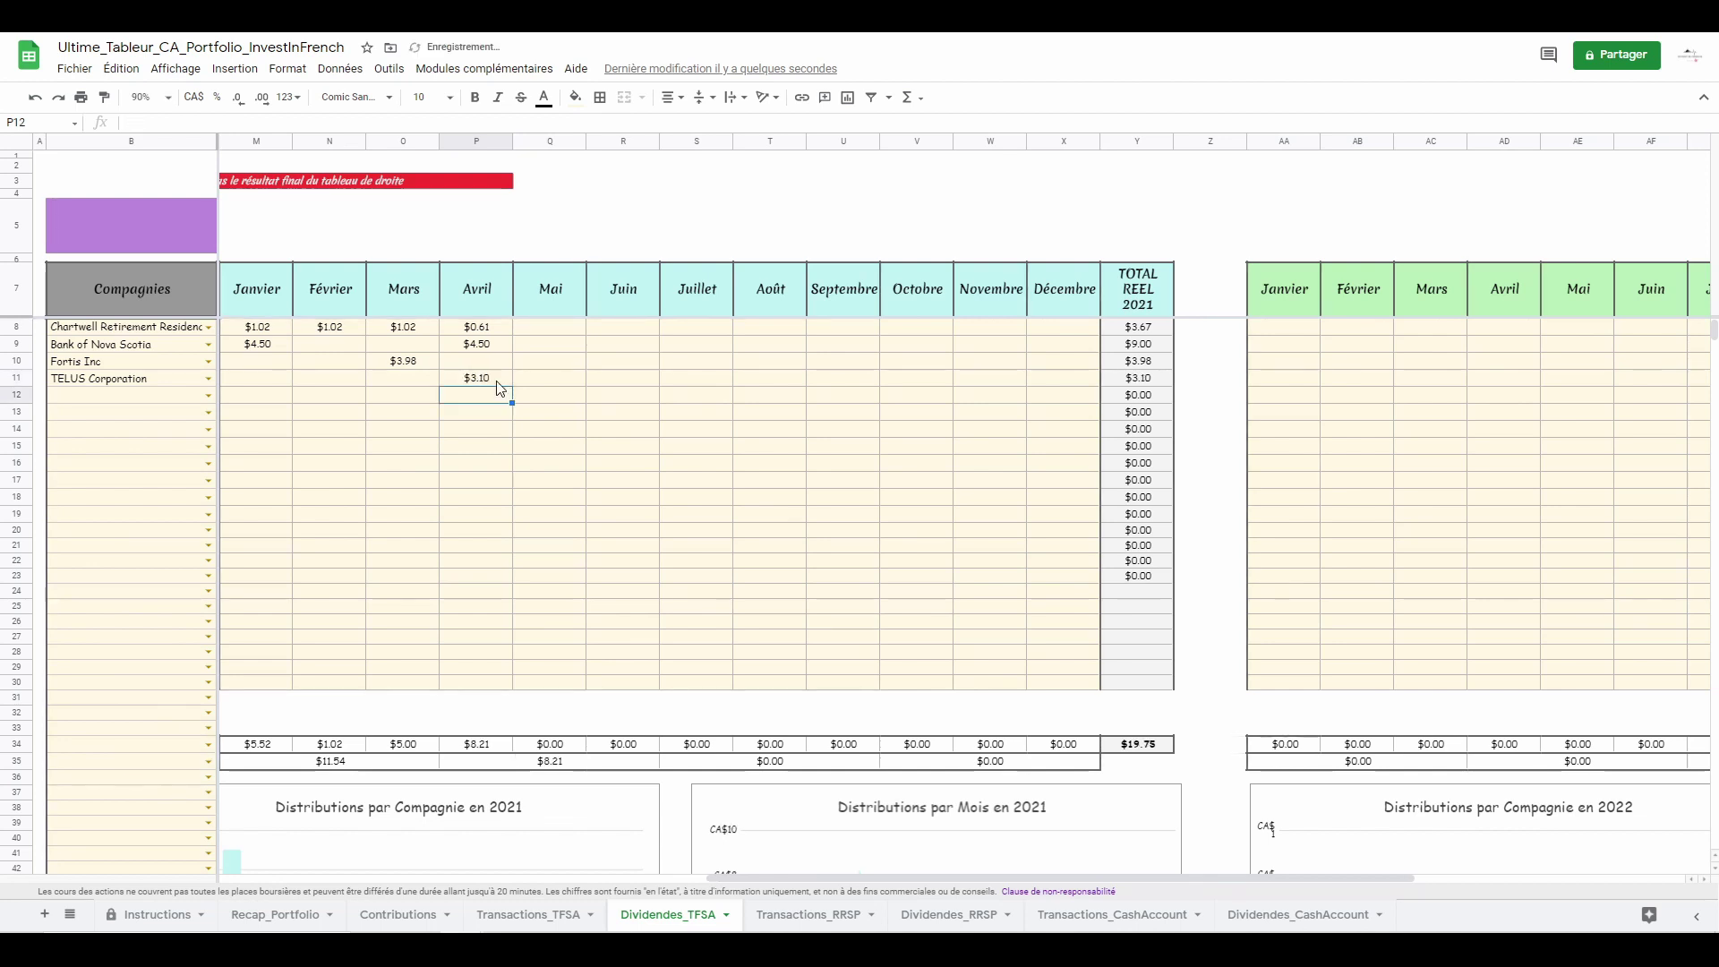
# - Examine the 2021 distribution charts by company and month, the monthly forecast chart and the year-over-year dividend chart
pyautogui.scroll(-5, 499, 387)
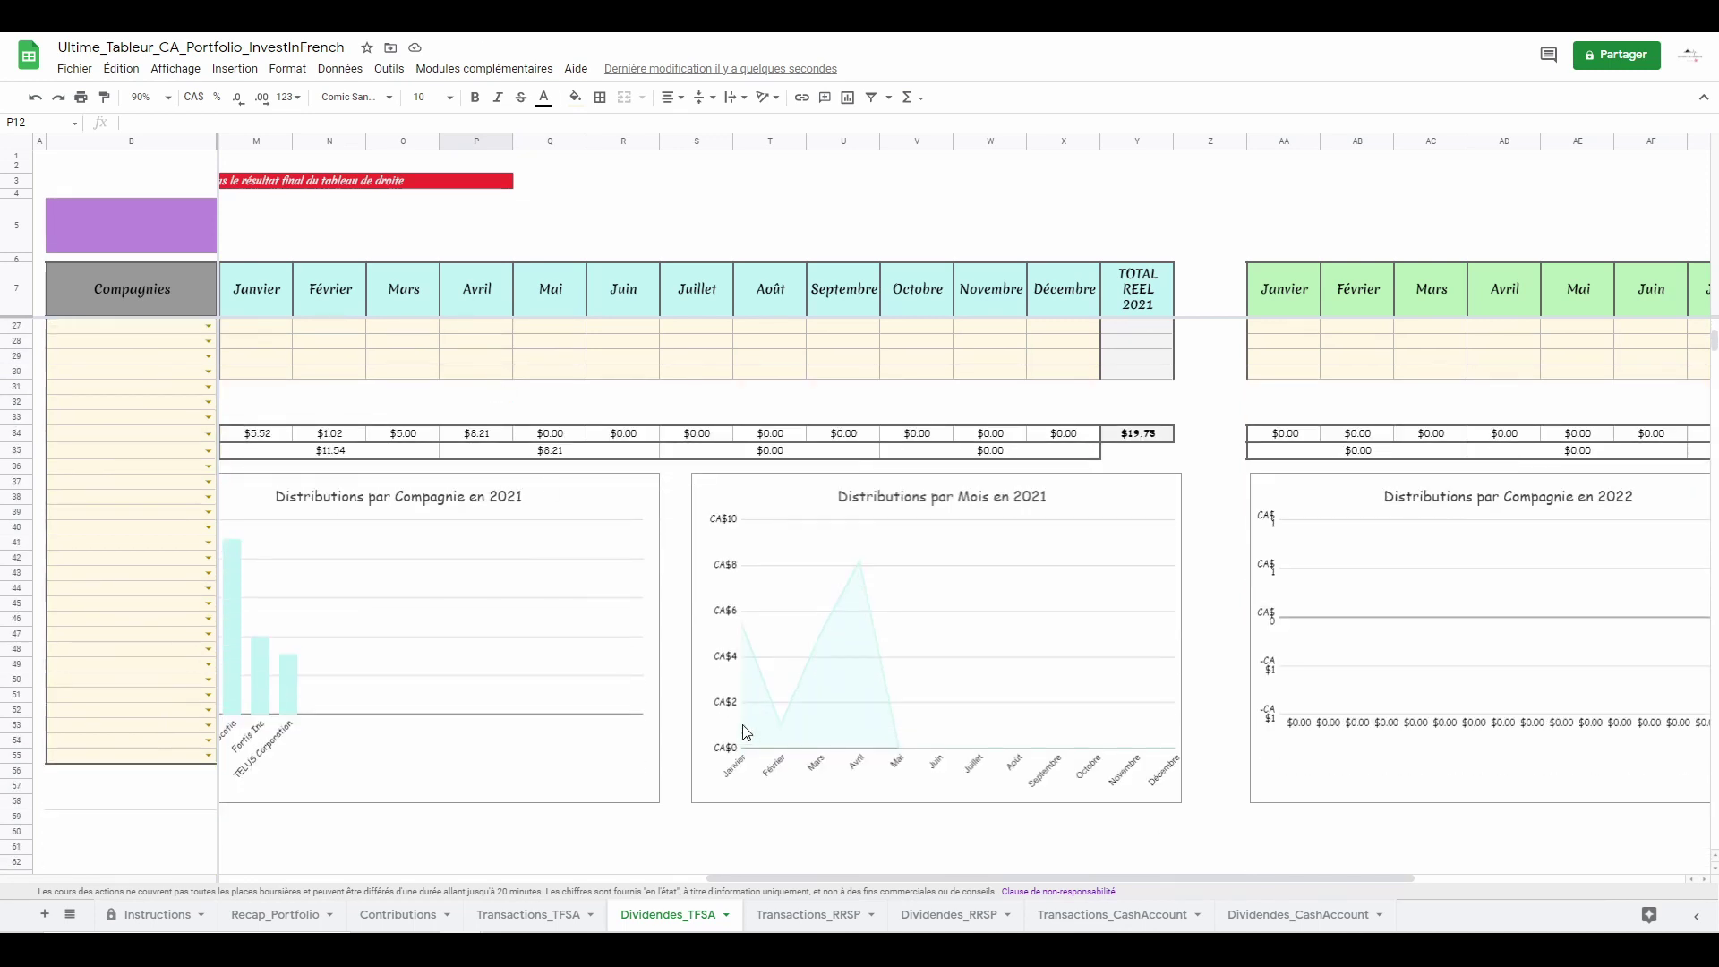
pyautogui.moveTo(804, 879); pyautogui.dragTo(766, 884)
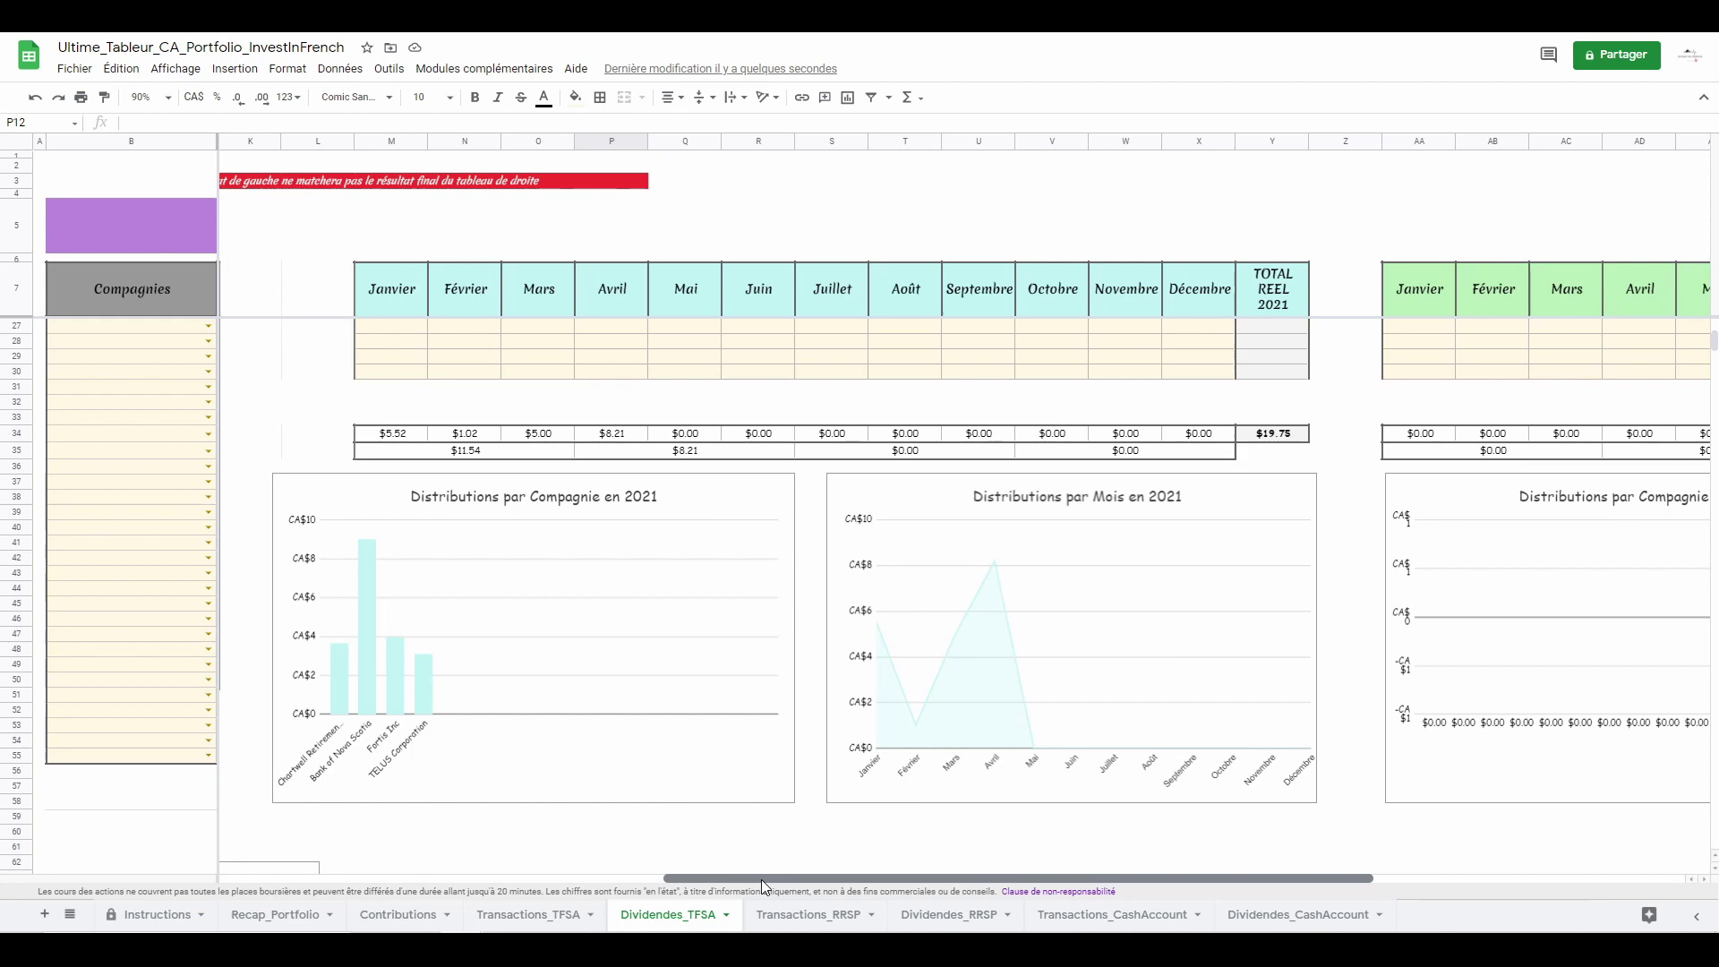
pyautogui.scroll(1, 761, 879)
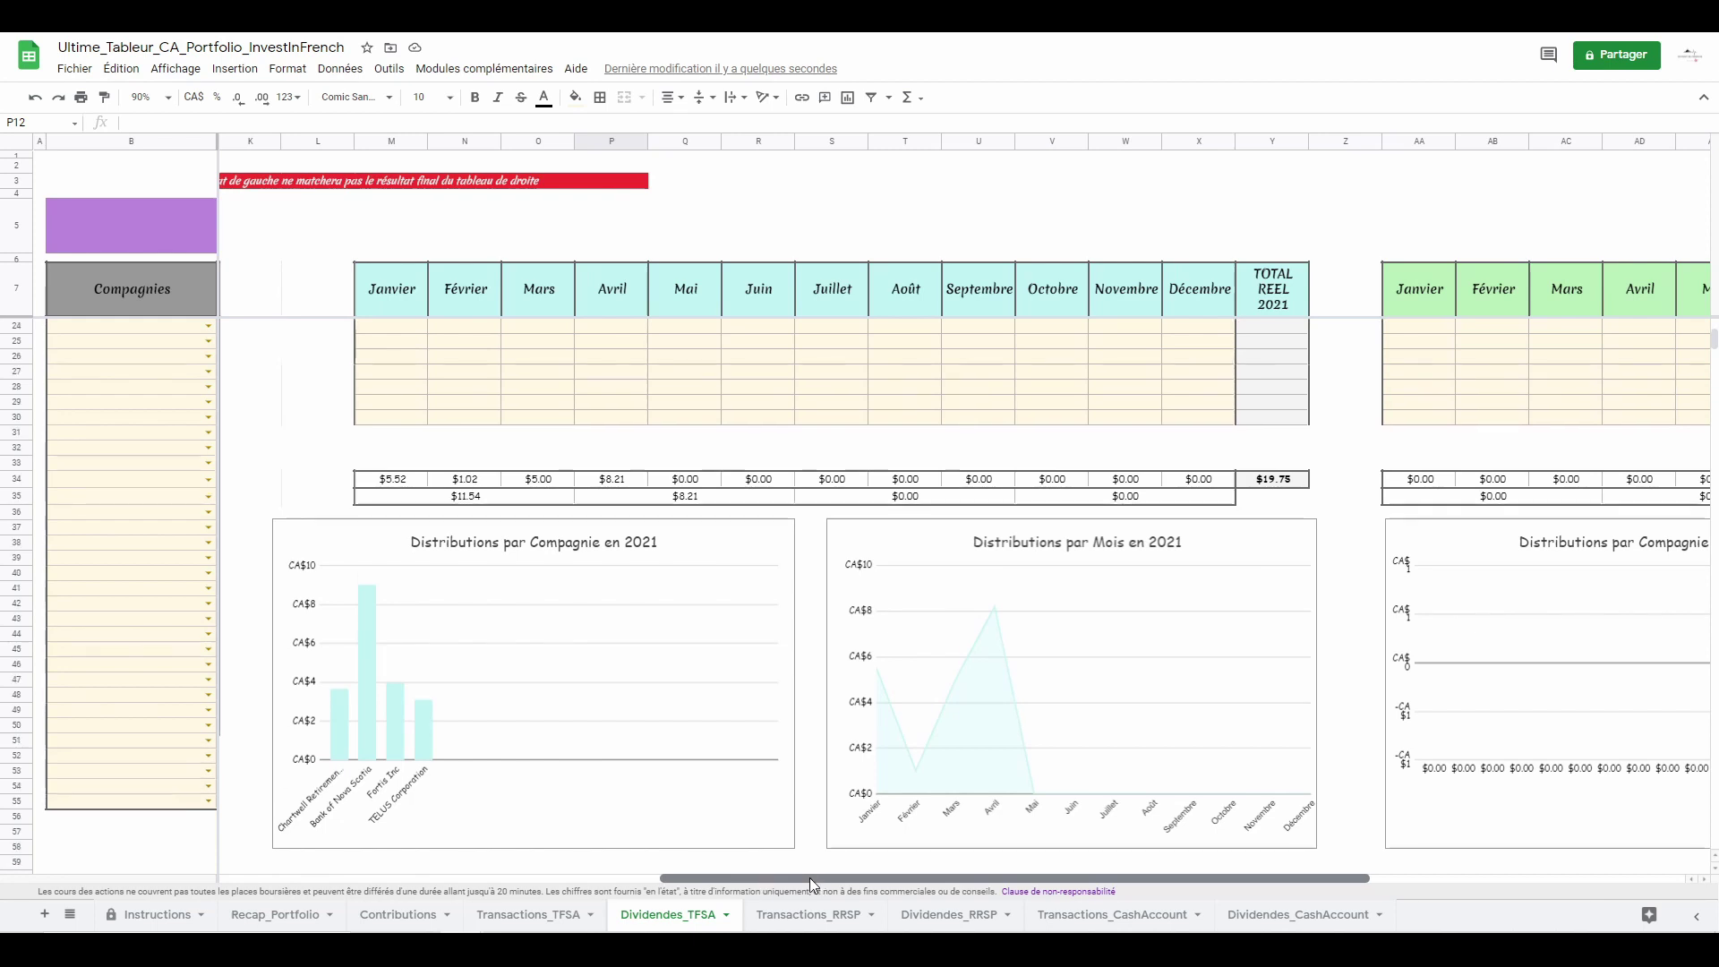
pyautogui.moveTo(809, 877); pyautogui.dragTo(445, 864)
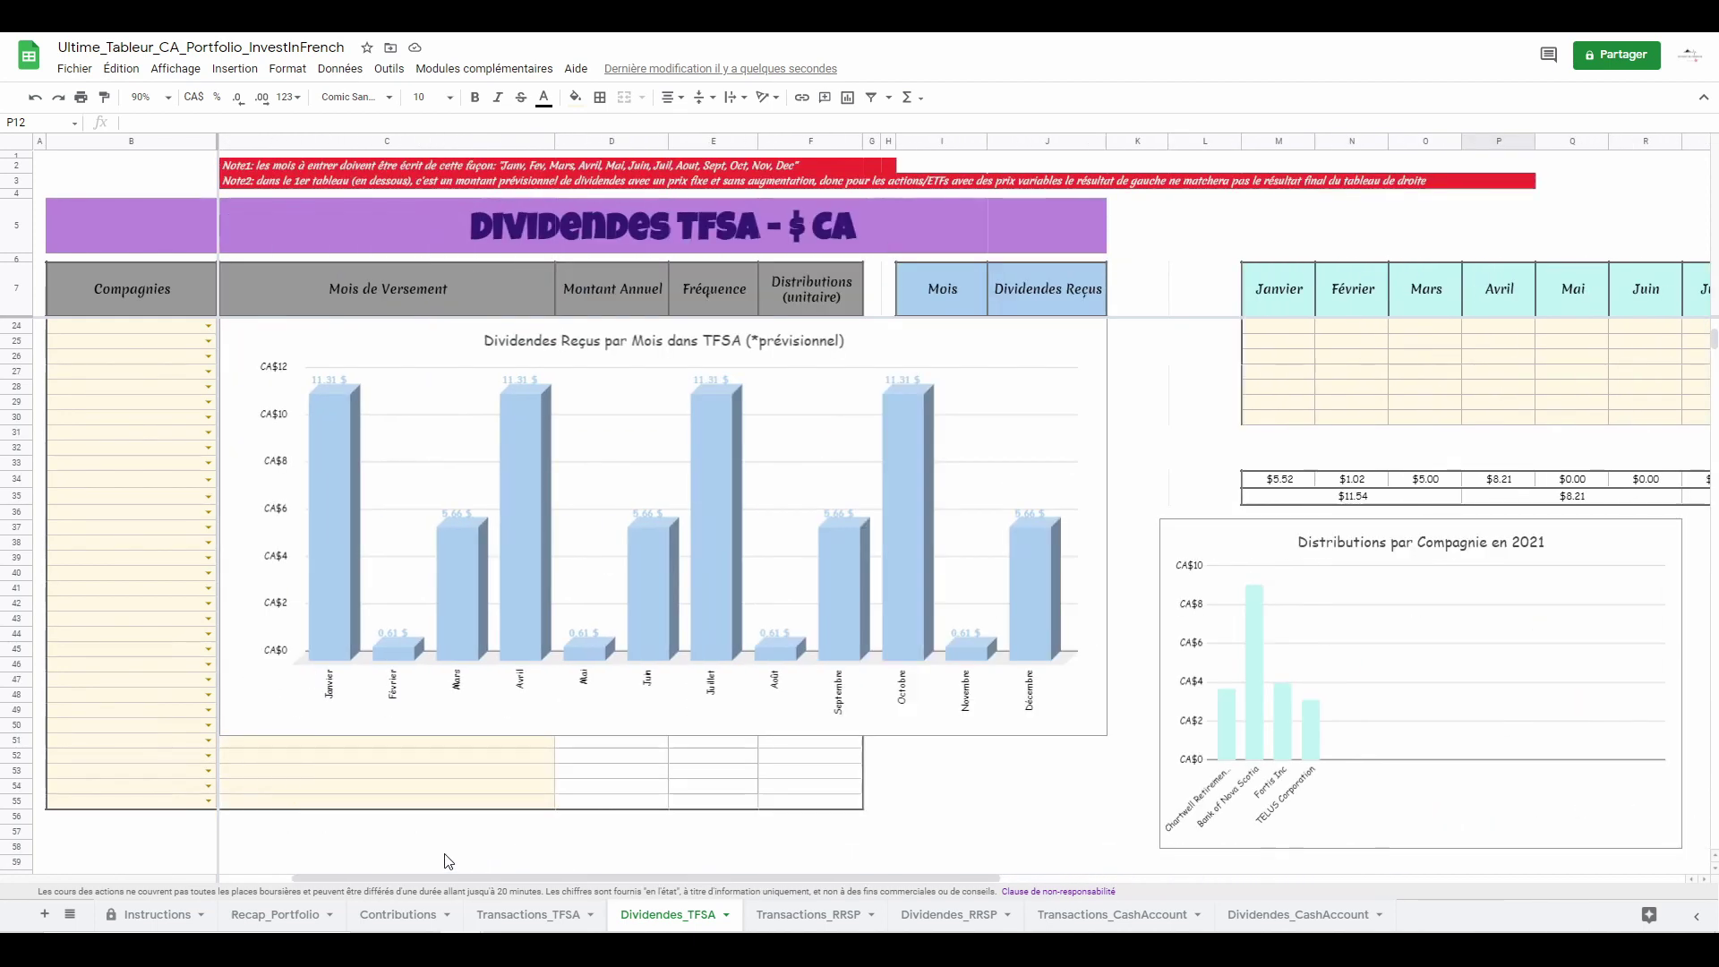
pyautogui.scroll(2, 606, 847)
pyautogui.scroll(-1, 607, 846)
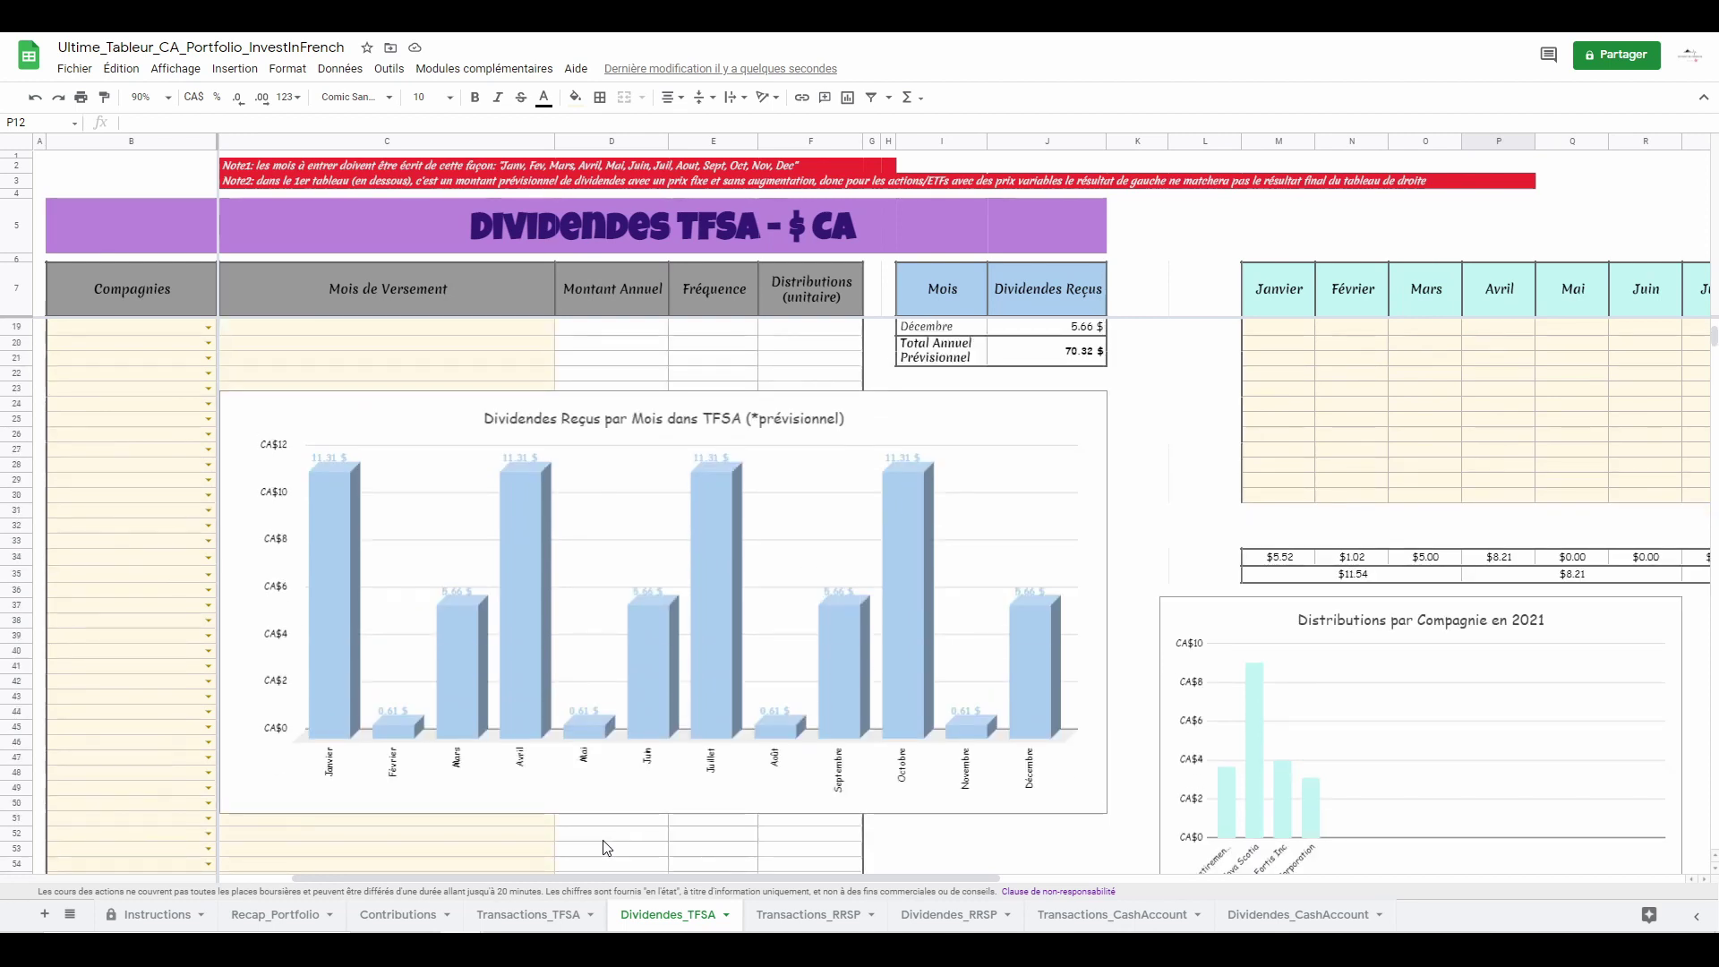
pyautogui.scroll(-10, 606, 847)
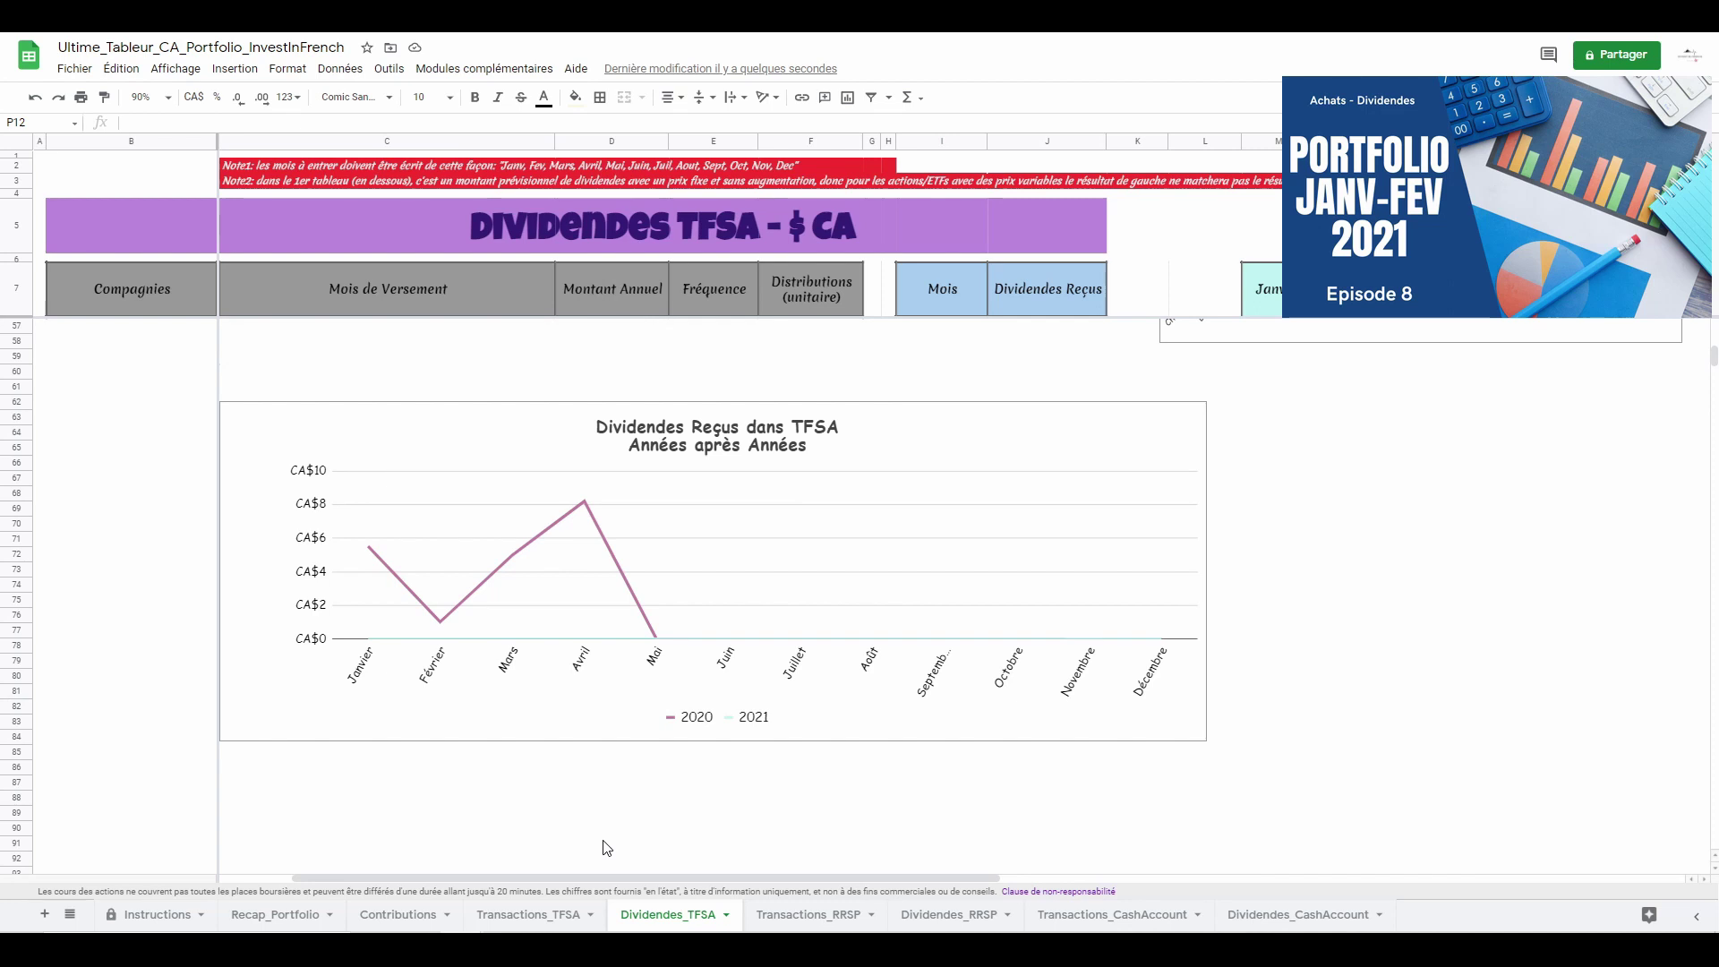
pyautogui.scroll(13, 606, 847)
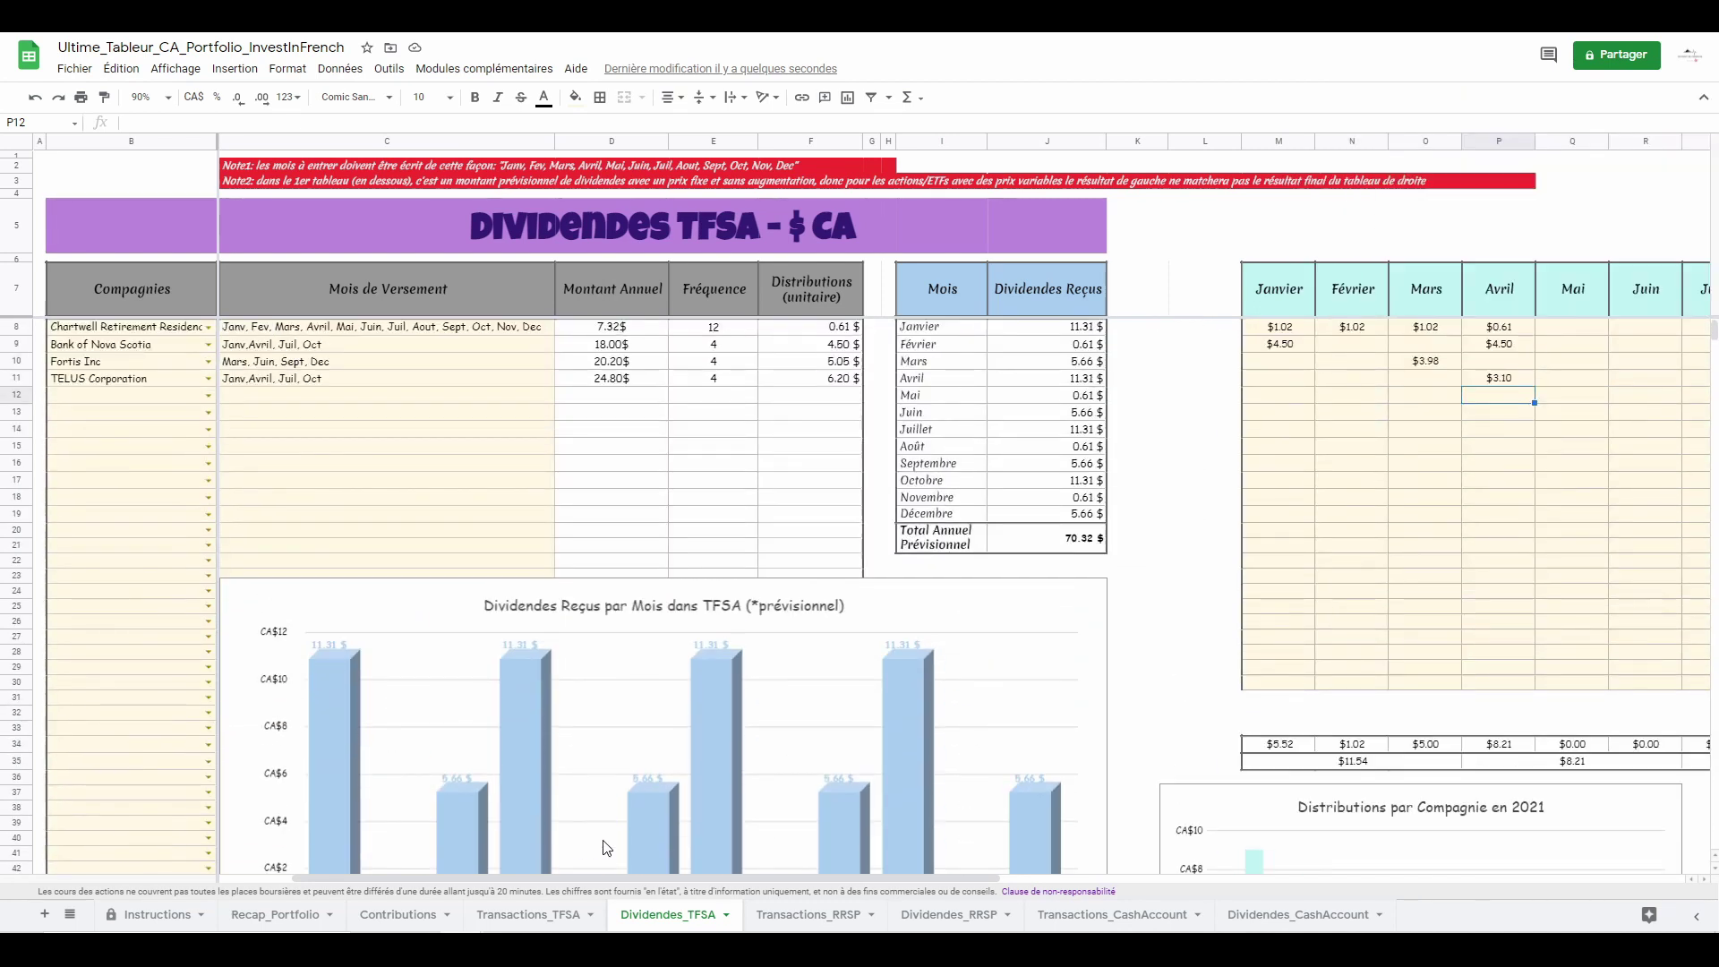
# - Hide columns M to Y of the 2021 received-dividends table and unhide them again
pyautogui.moveTo(942, 881); pyautogui.dragTo(1131, 893)
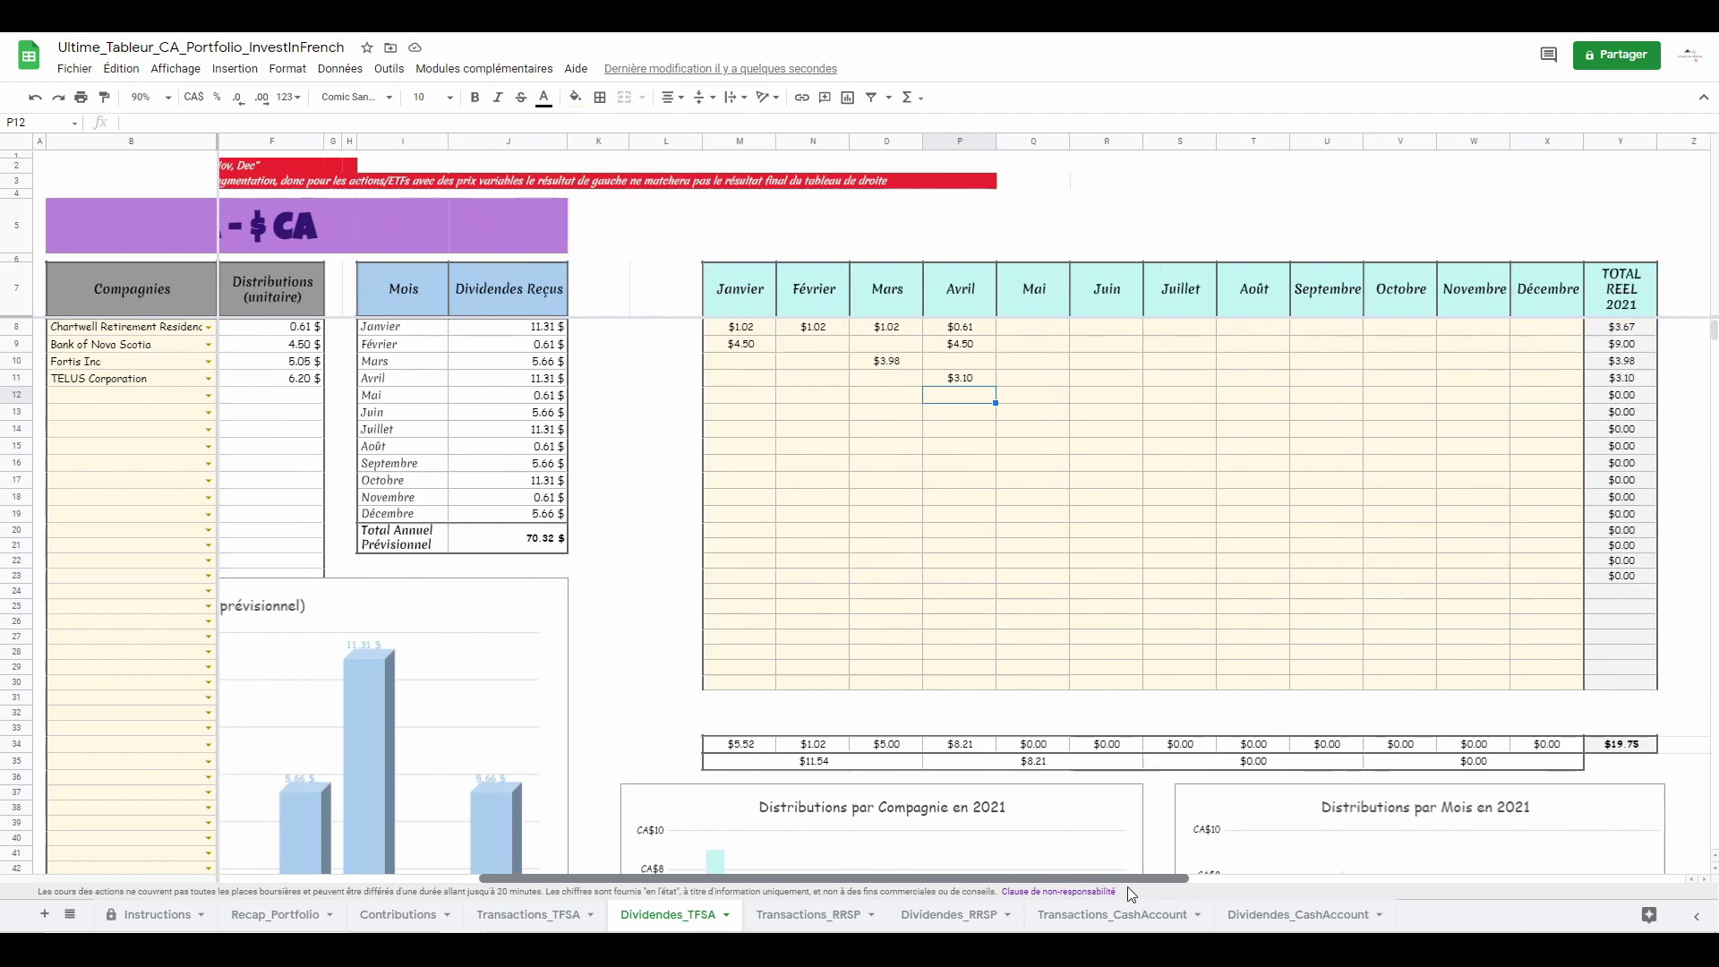
pyautogui.moveTo(745, 142); pyautogui.dragTo(1607, 136)
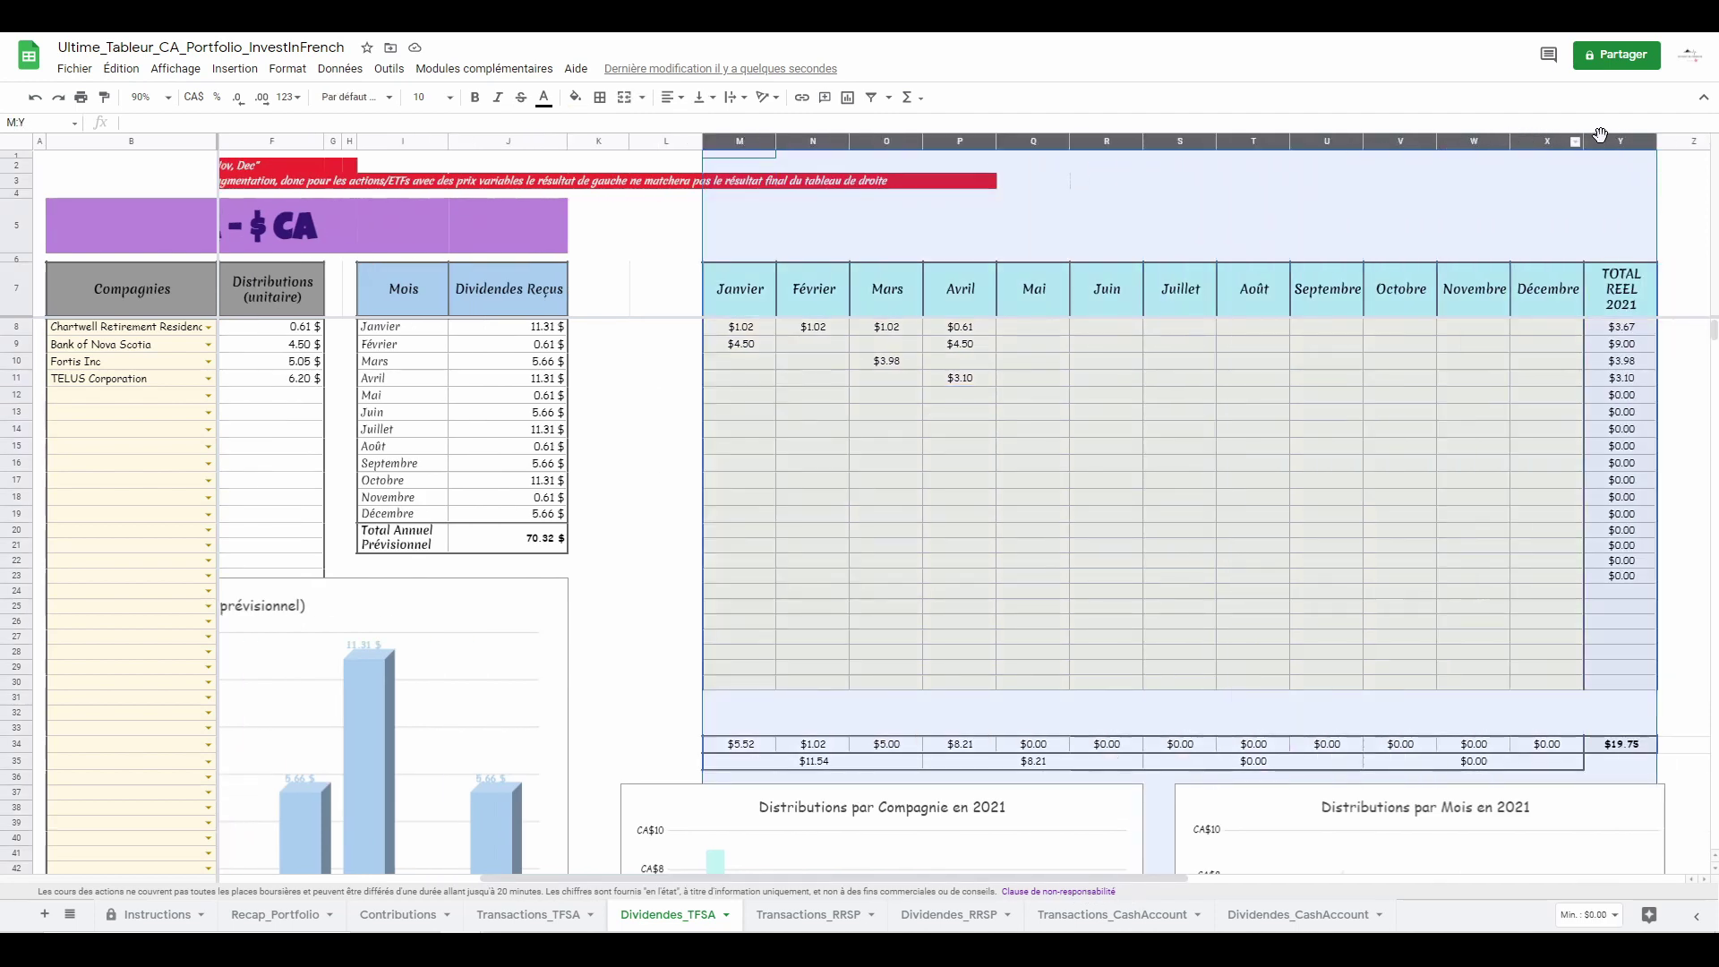
pyautogui.rightClick(1458, 143)
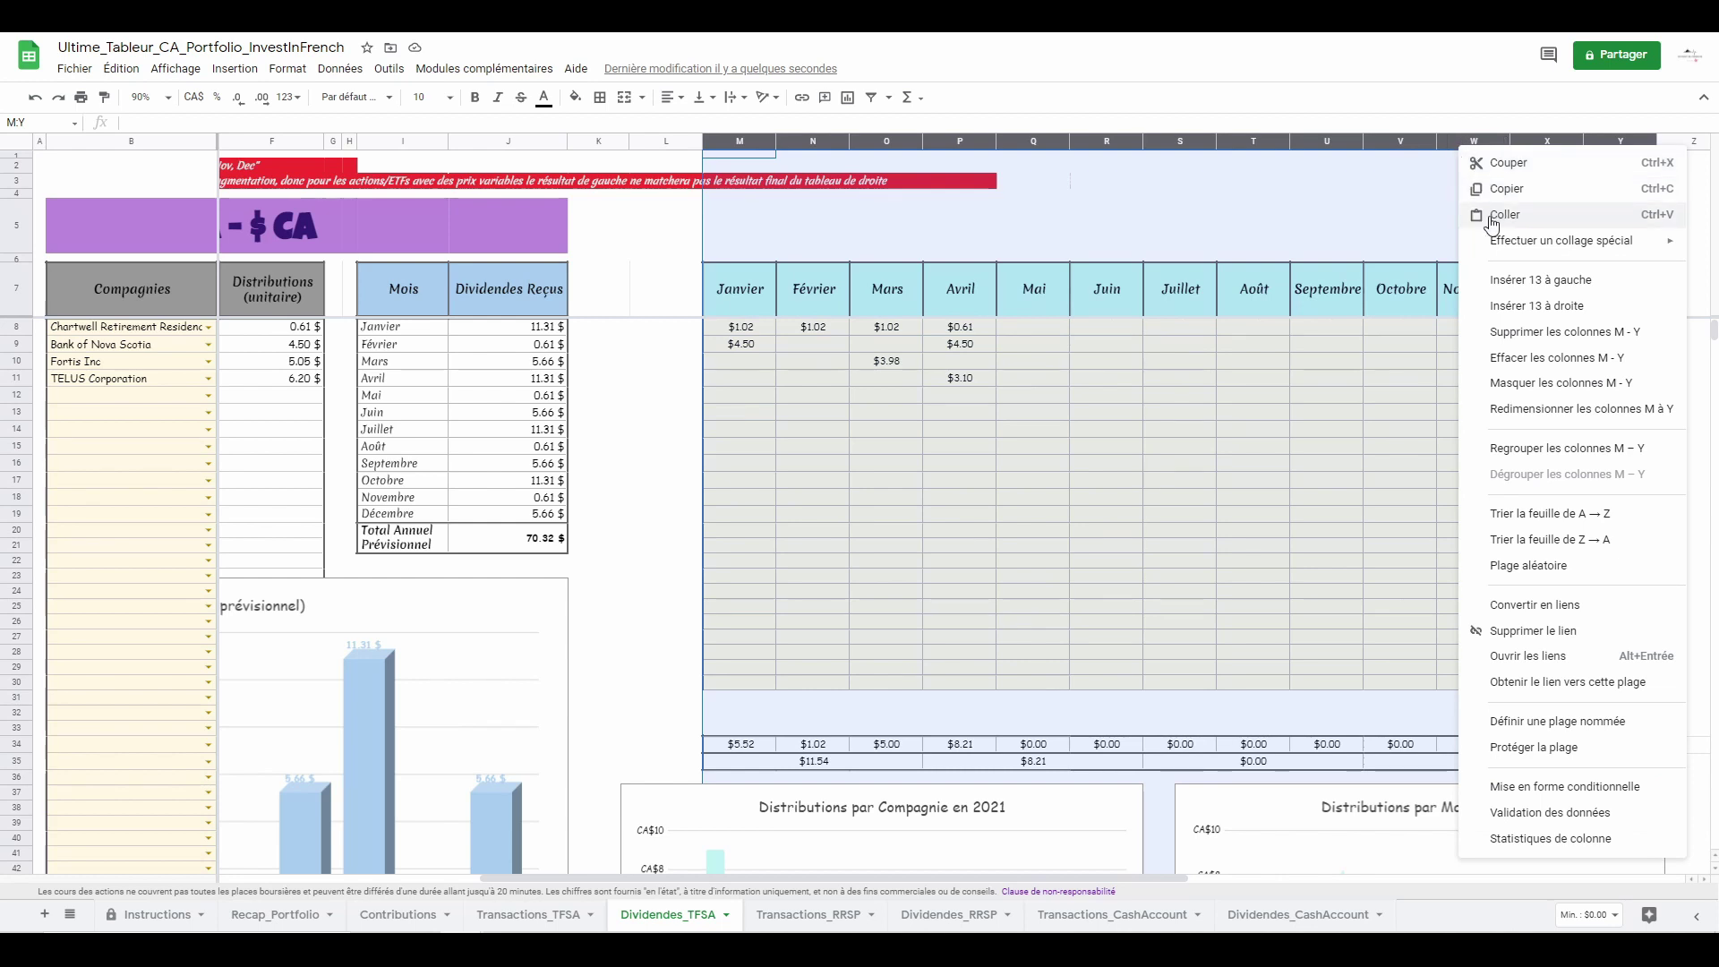
pyautogui.click(1554, 383)
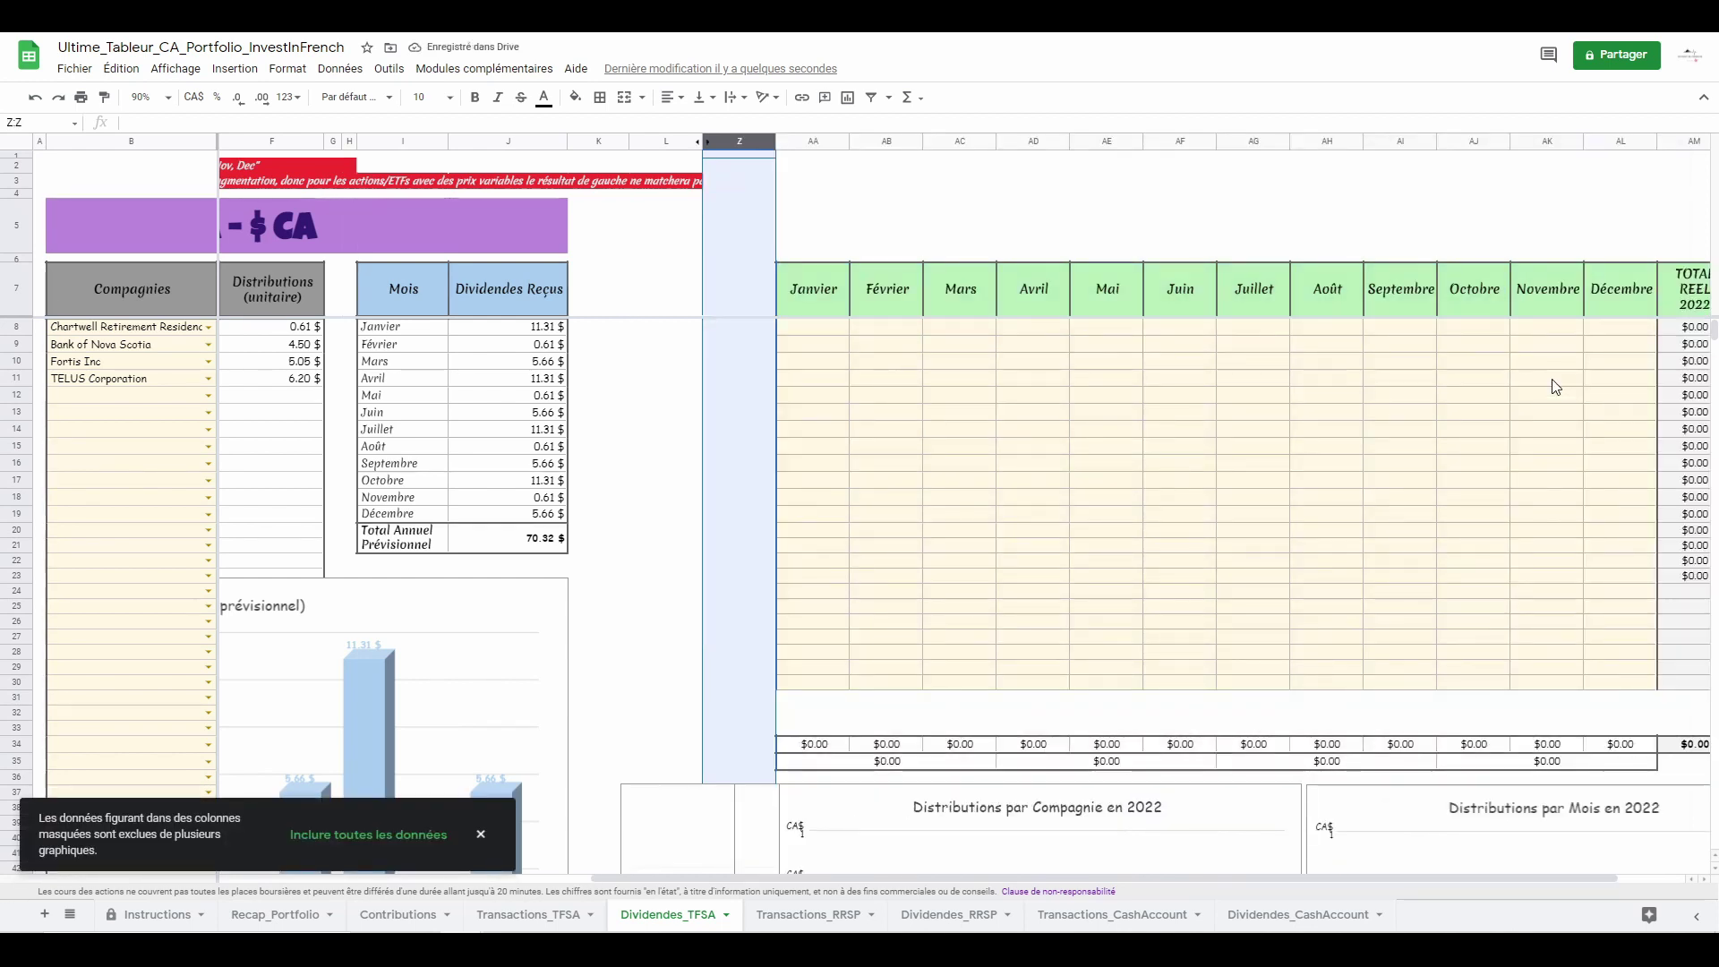
pyautogui.click(705, 144)
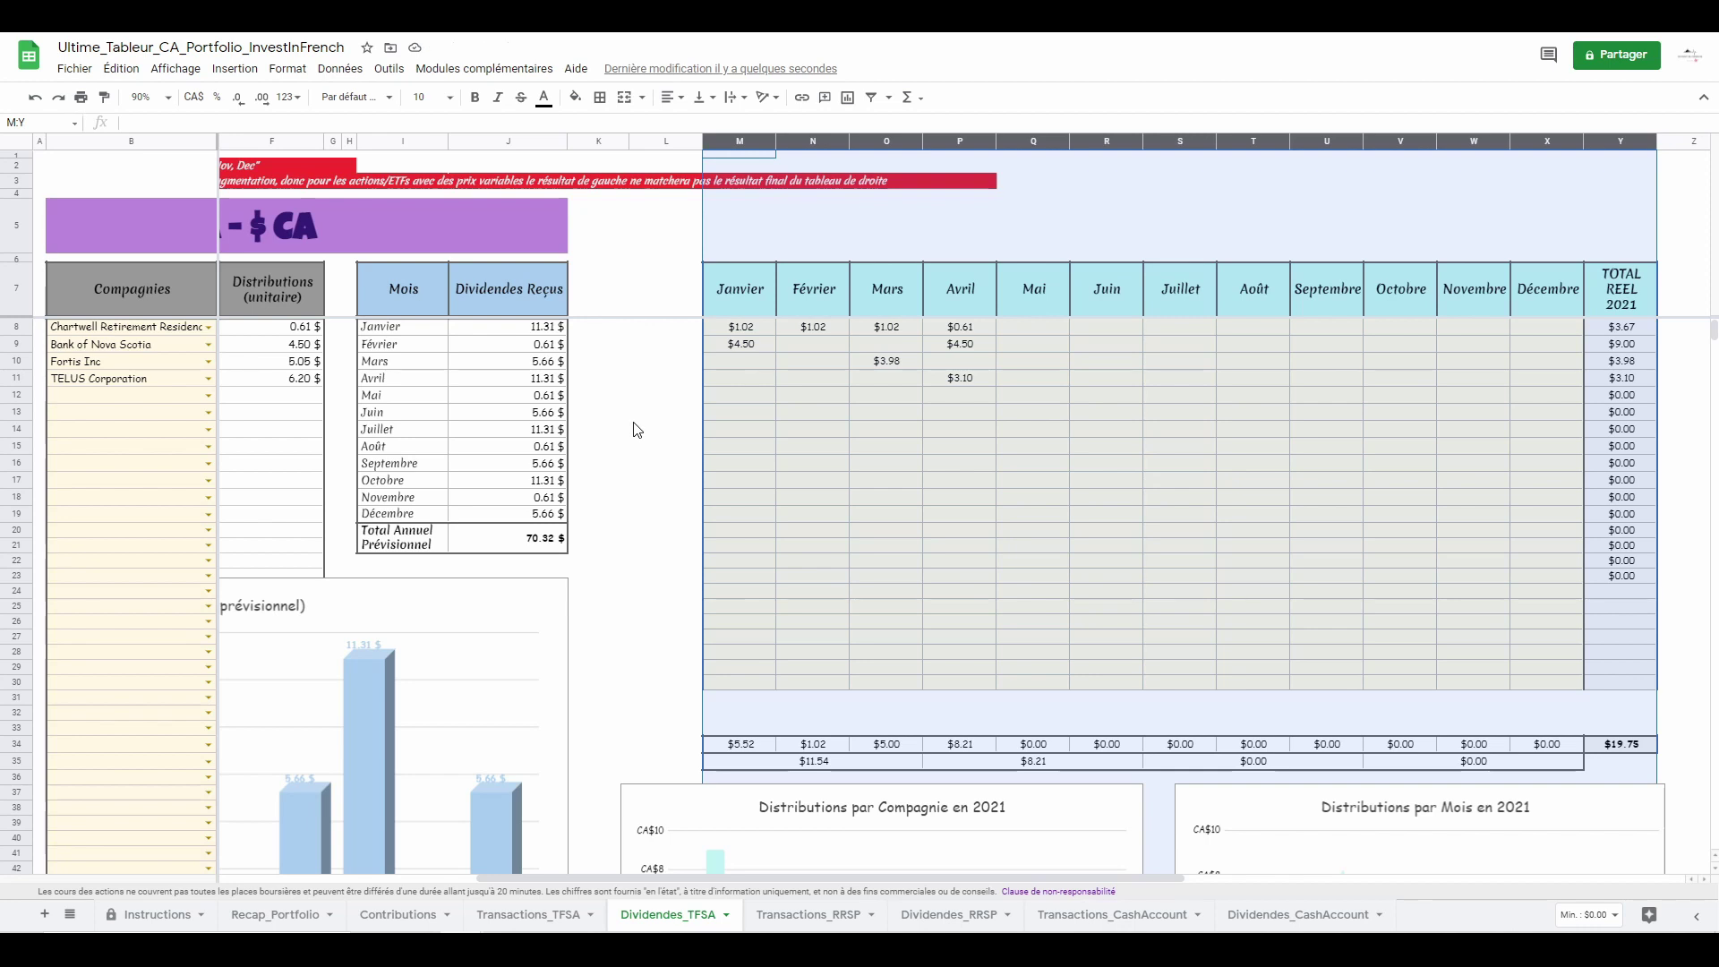
# - On Transactions_RRSP, record in row 14 an Achat of 10 AT&T Inc. shares dated "22 Jan. 2021"
pyautogui.click(802, 920)
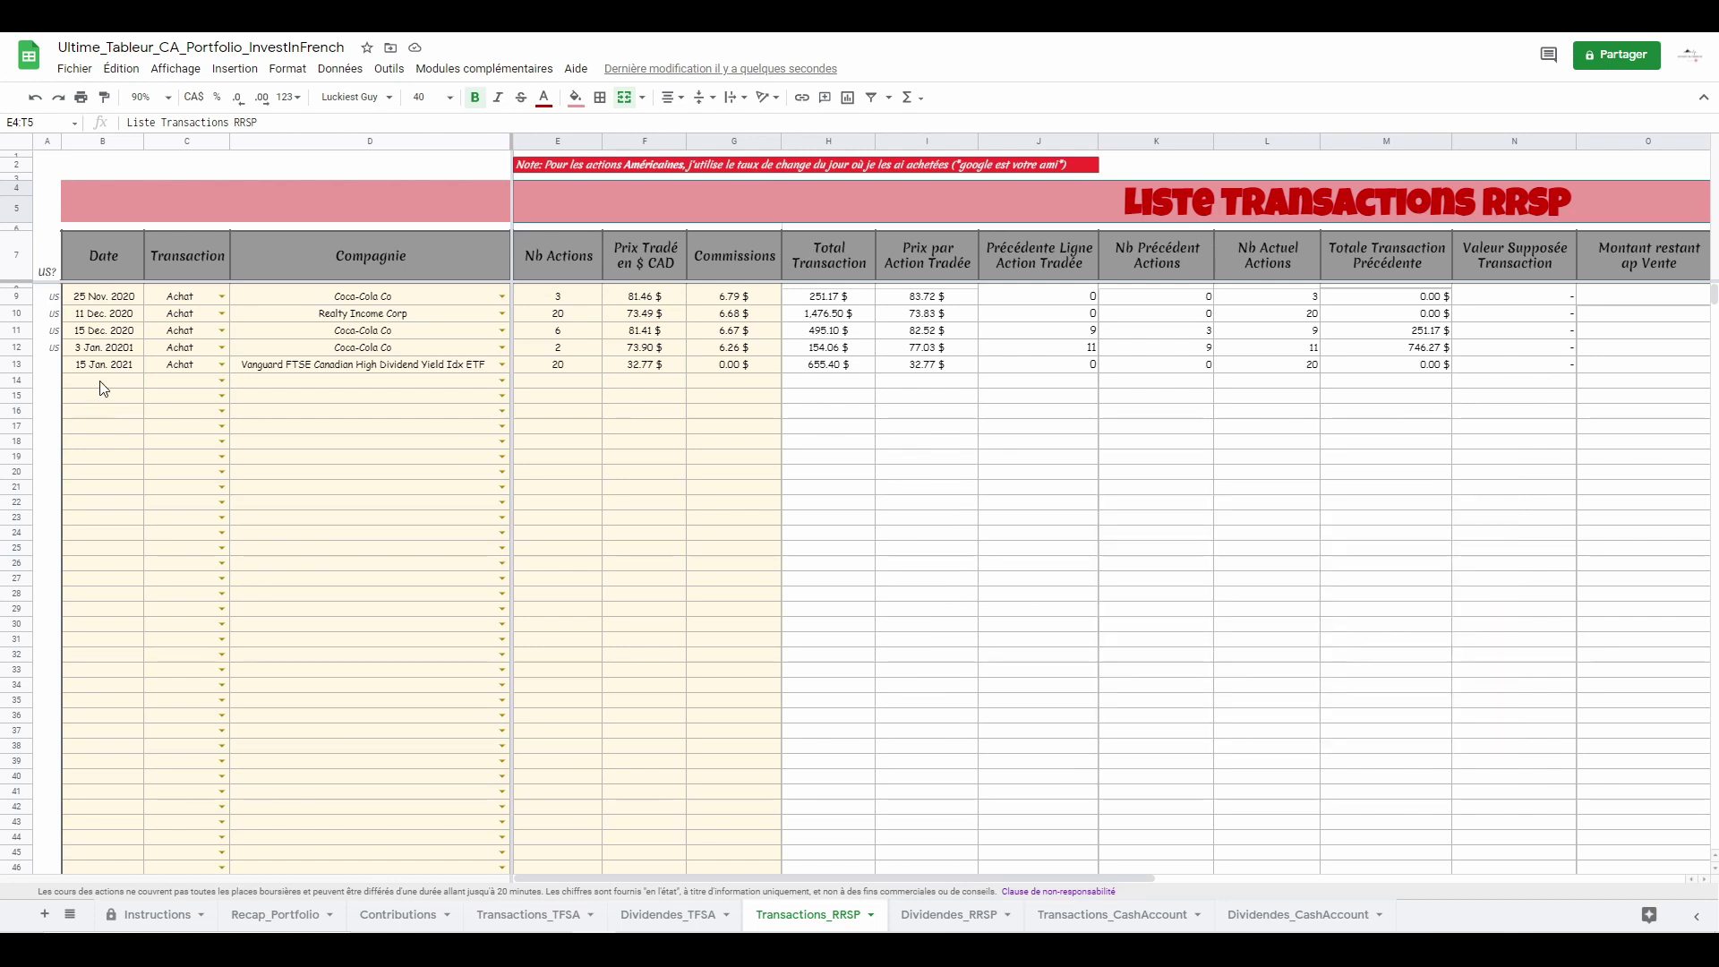
pyautogui.click(222, 380)
pyautogui.click(202, 405)
pyautogui.click(502, 381)
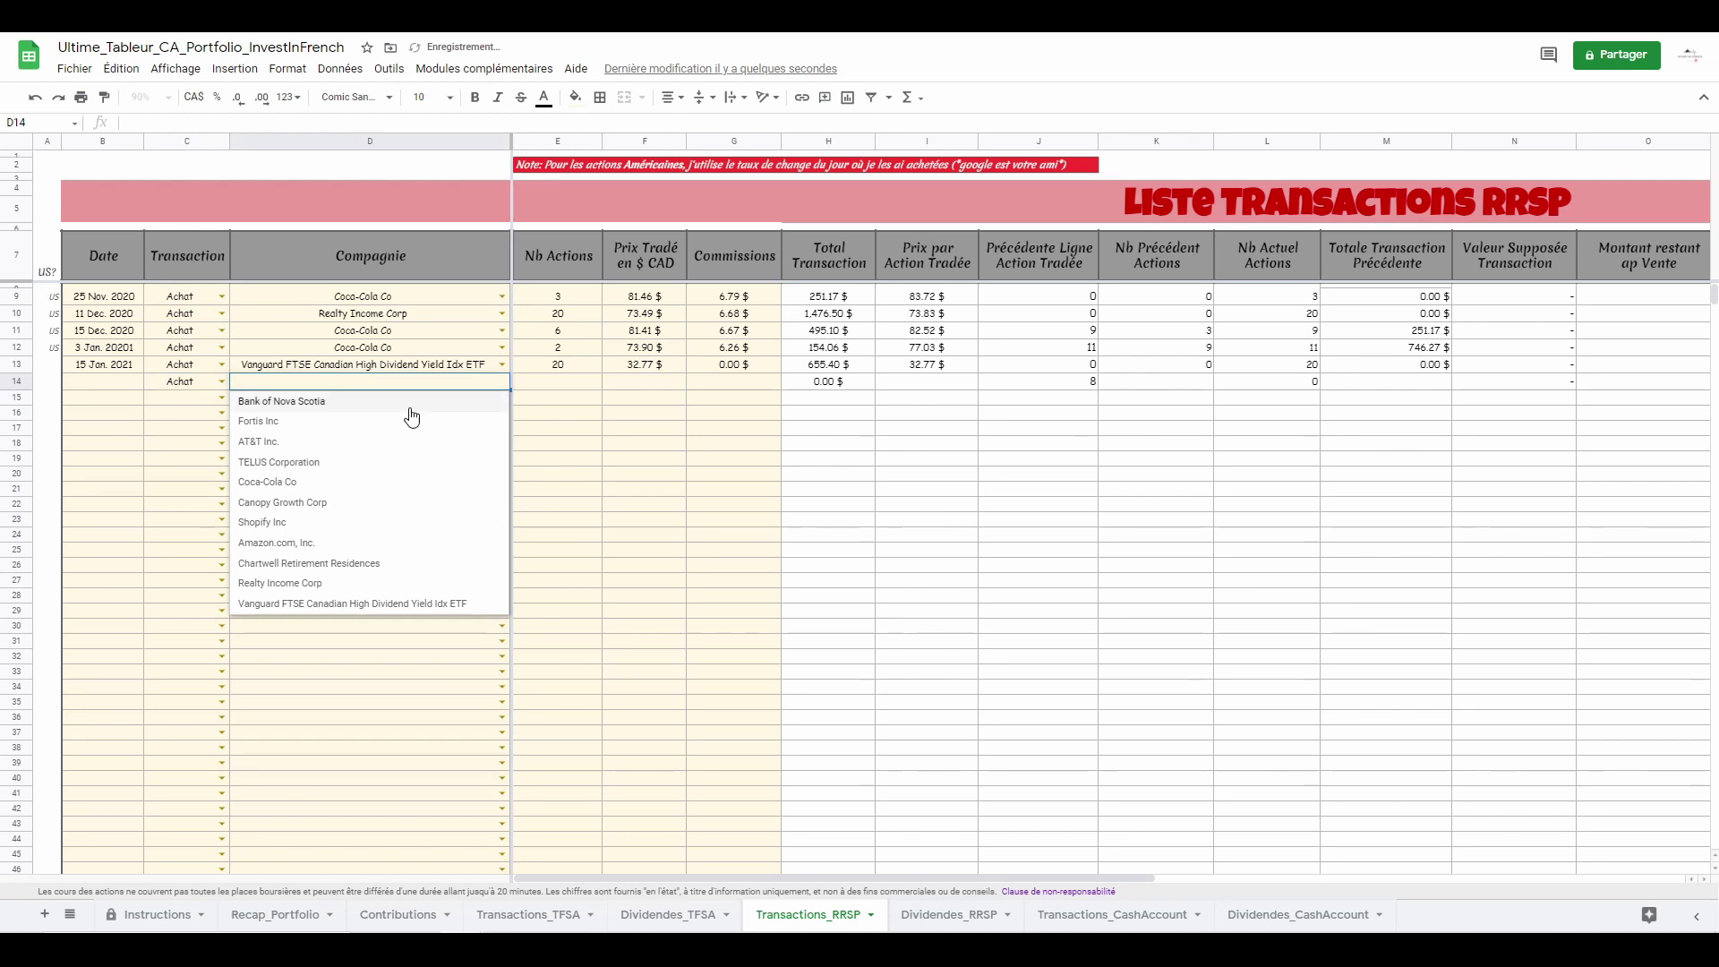
pyautogui.click(328, 444)
pyautogui.click(542, 387)
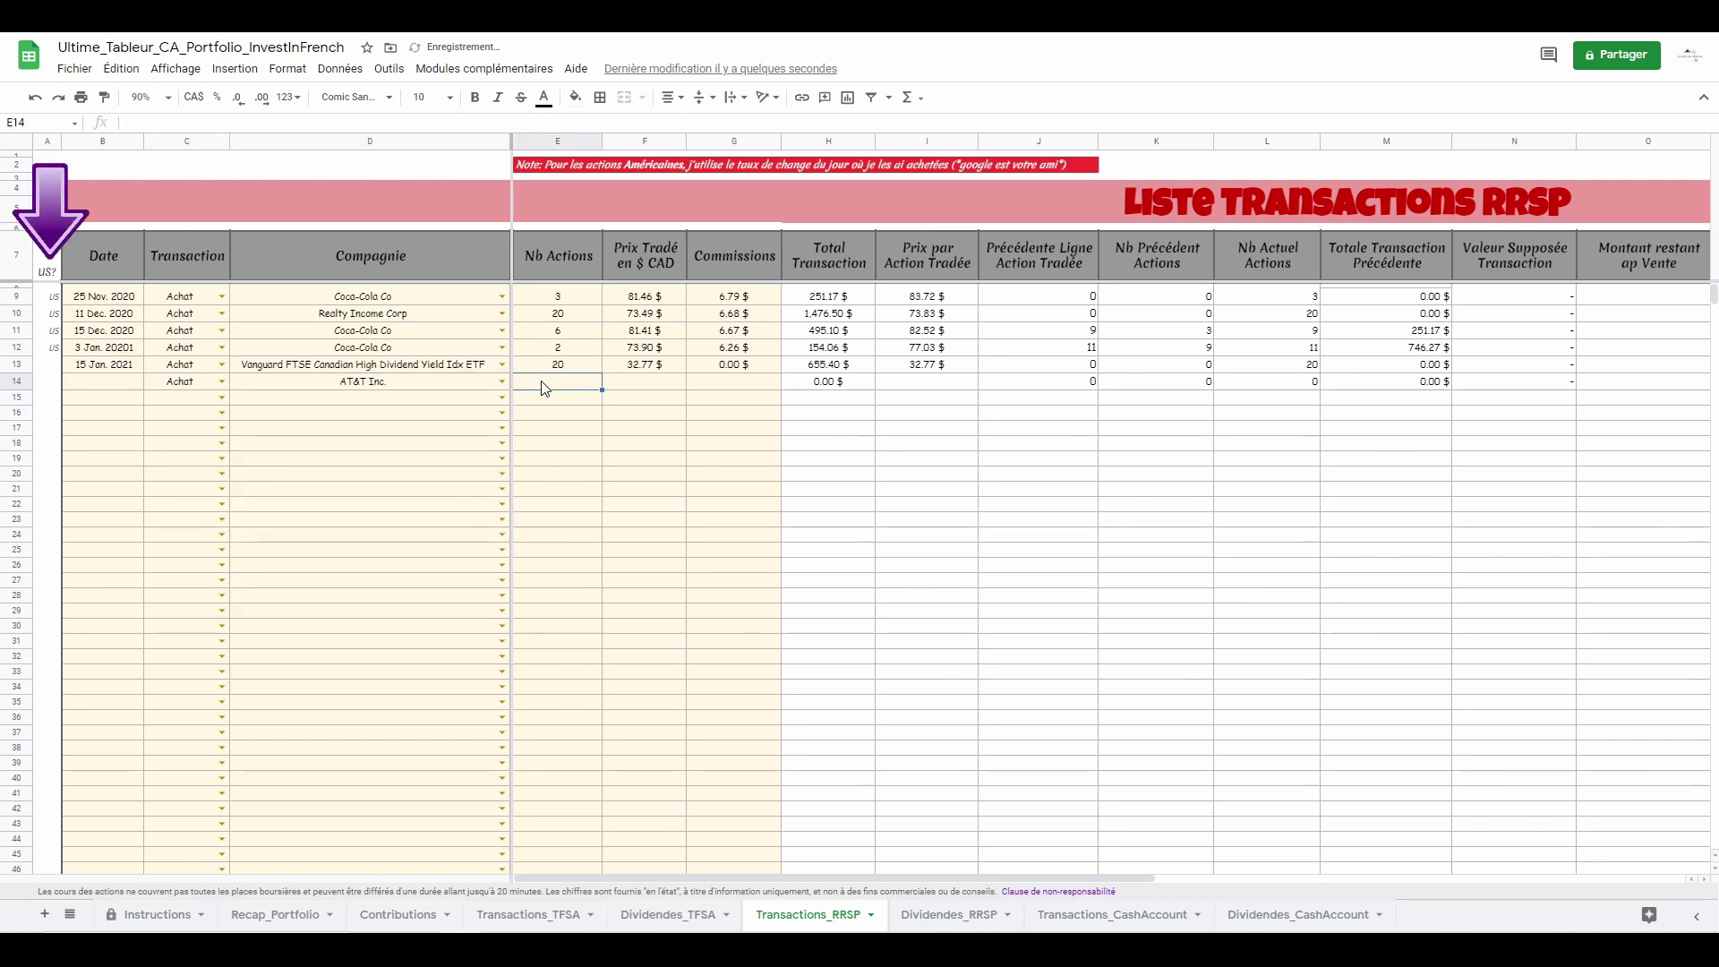
pyautogui.write('10')
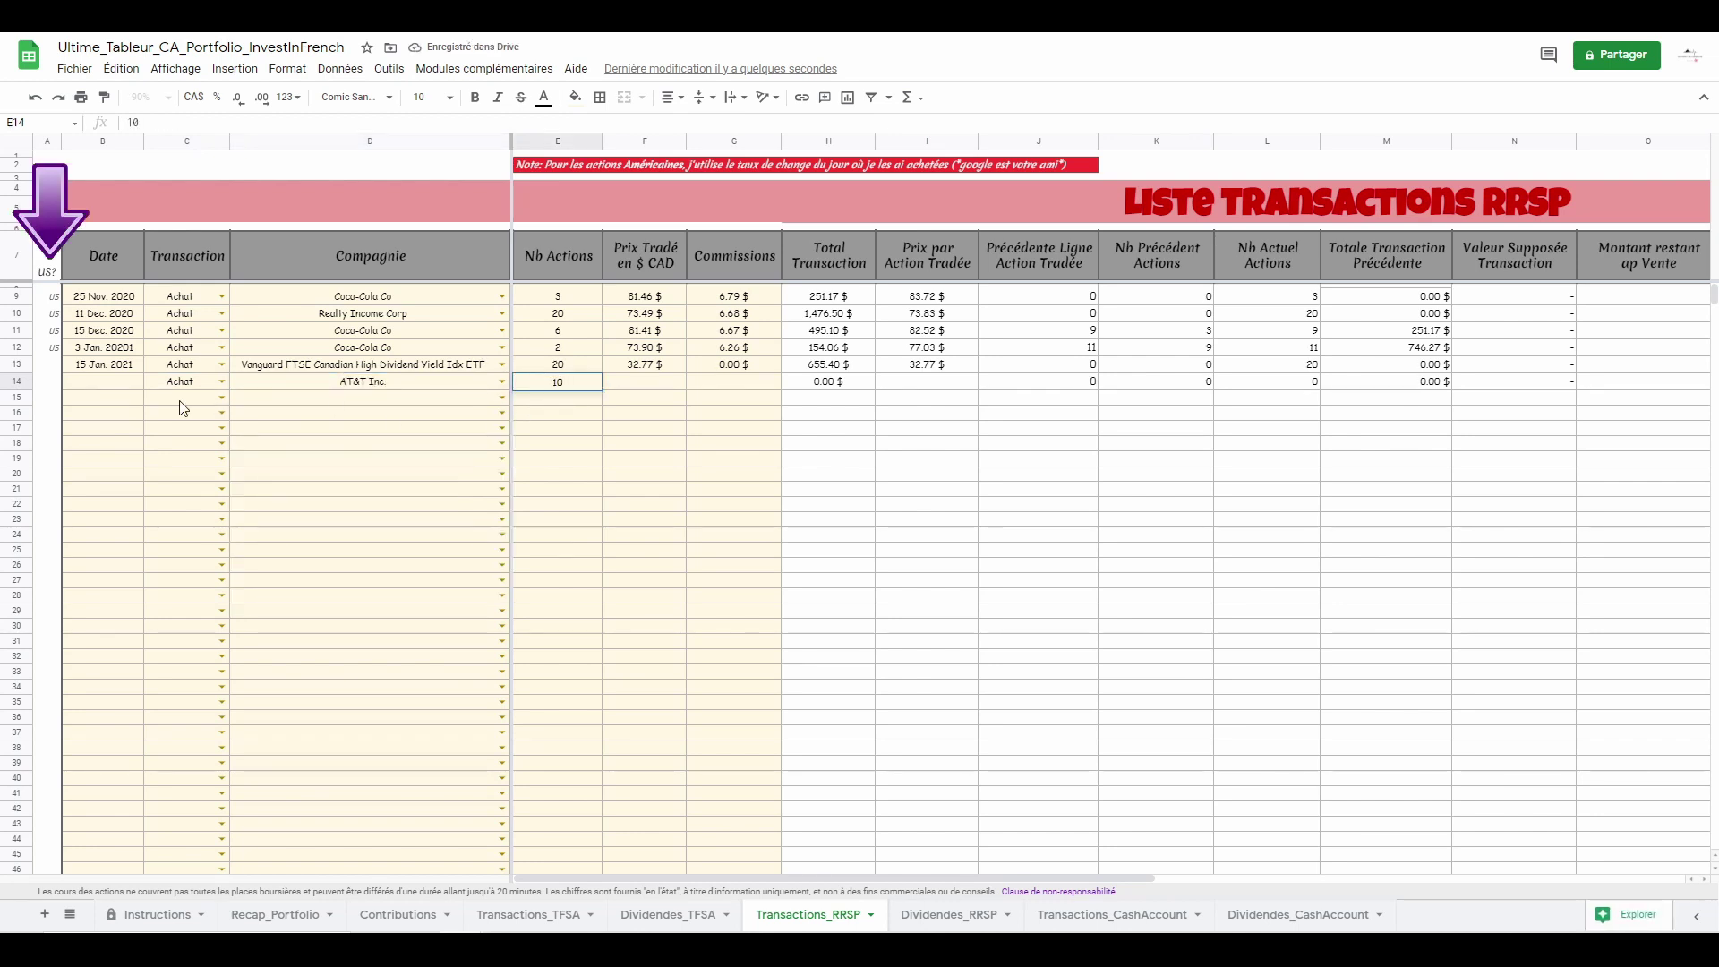
pyautogui.click(116, 391)
pyautogui.write('22')
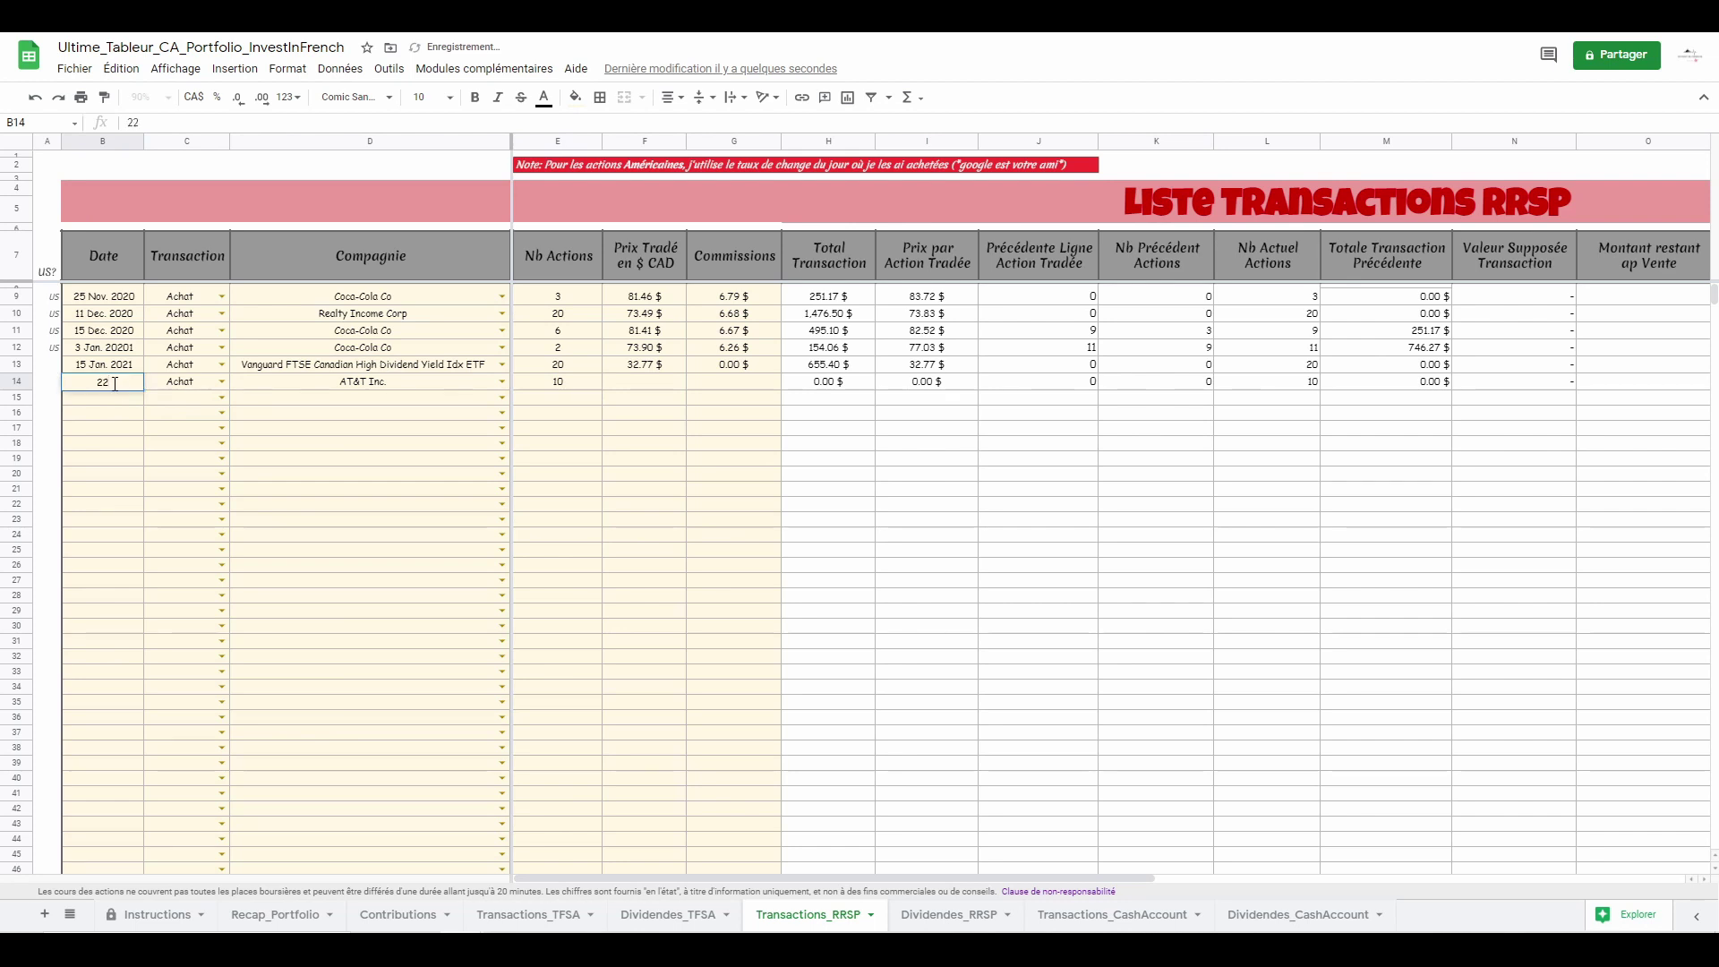
pyautogui.write(' Jan. 2021')
pyautogui.press('Return')
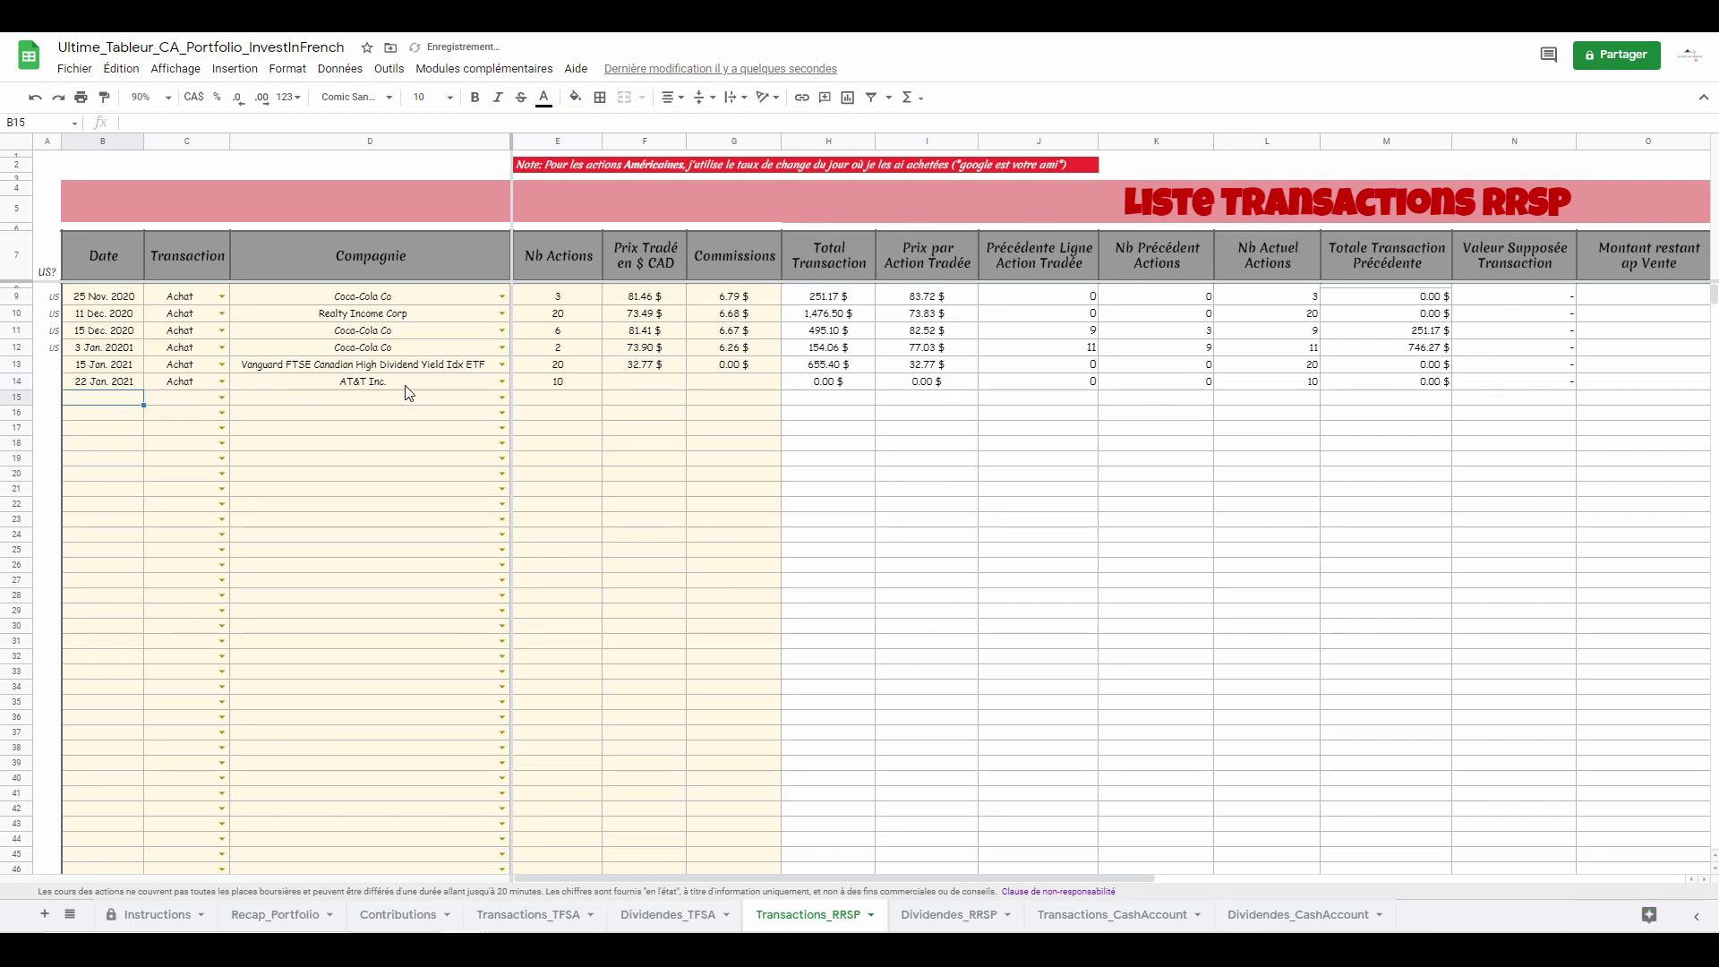
# - Enter 28.9 as the AT&T traded price and 5 as its commission in row 14
pyautogui.click(660, 382)
pyautogui.write('28.')
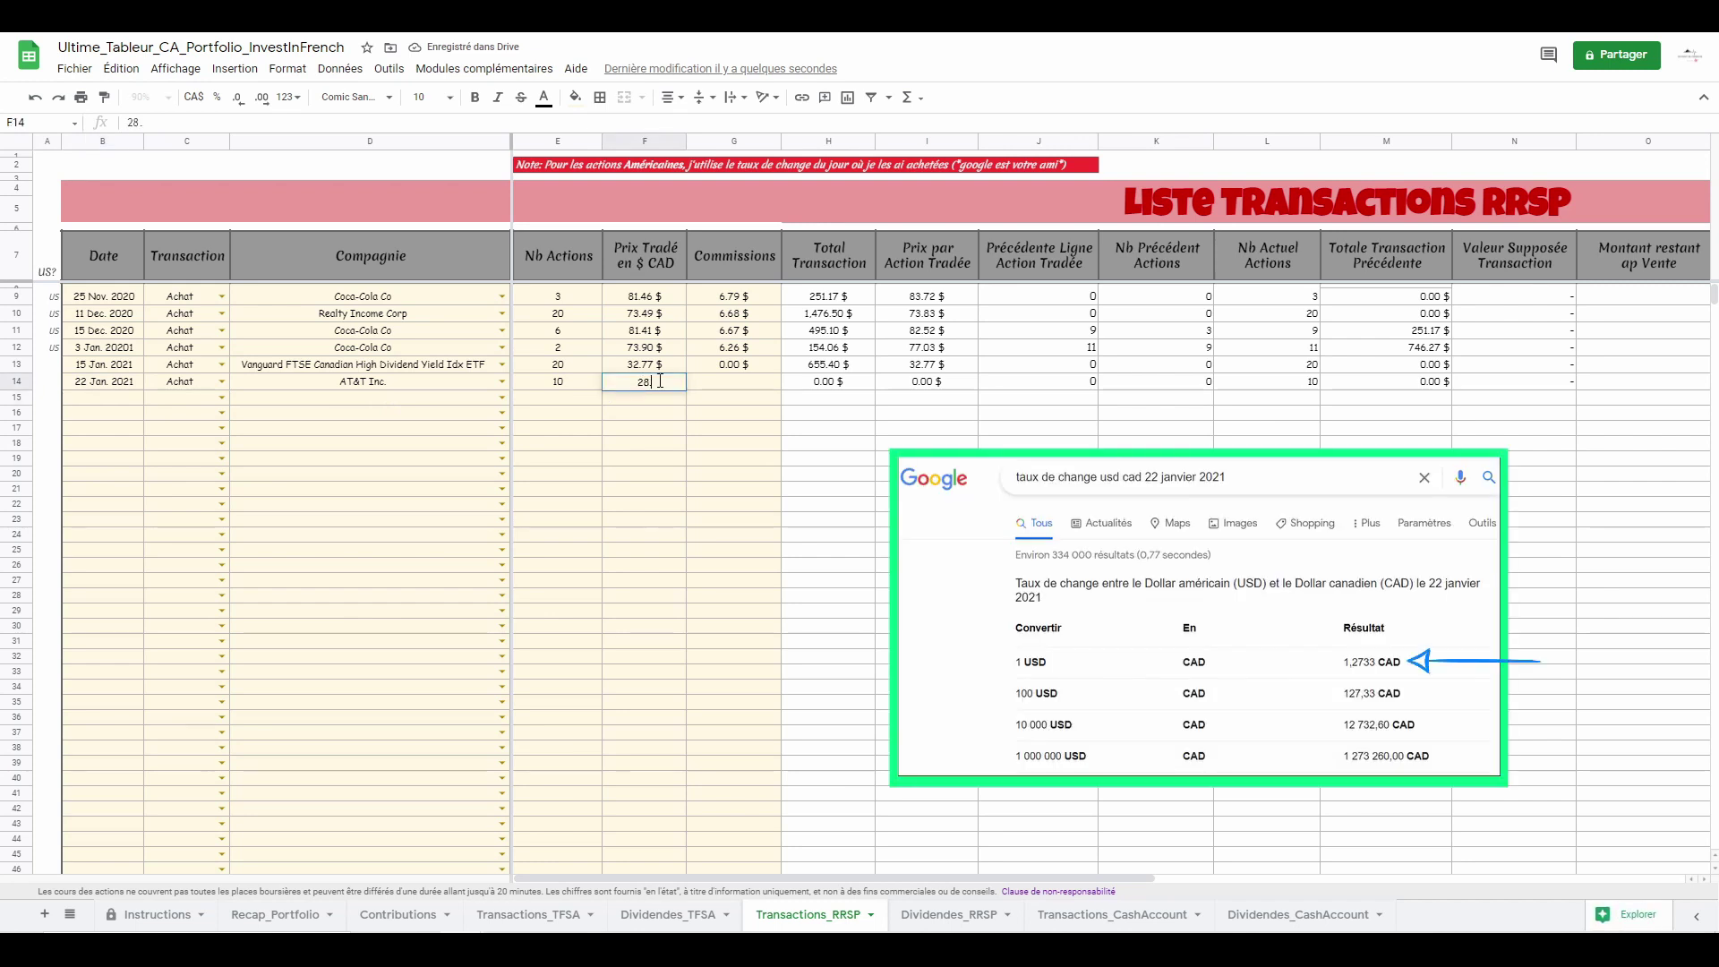
pyautogui.write('9')
pyautogui.press('Return')
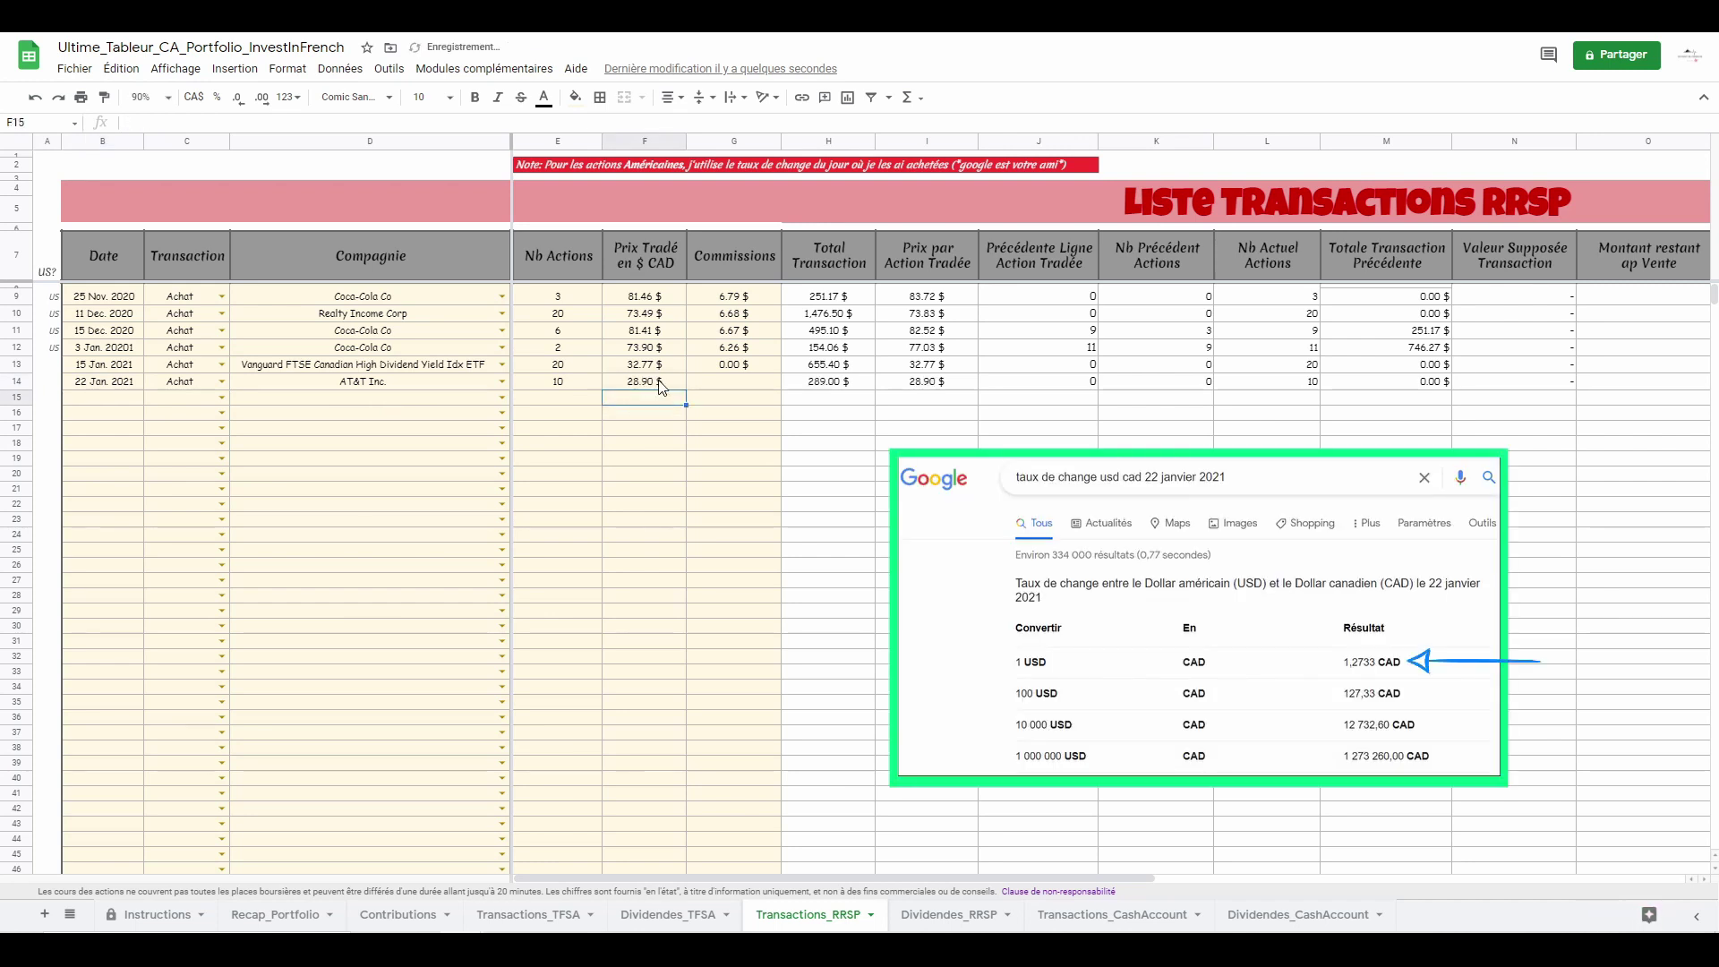
# - Convert the AT&T price and commission to Canadian dollars with =28.9*1.2733 and =5*1.2733, and mark the row US
pyautogui.write('=28.9*1')
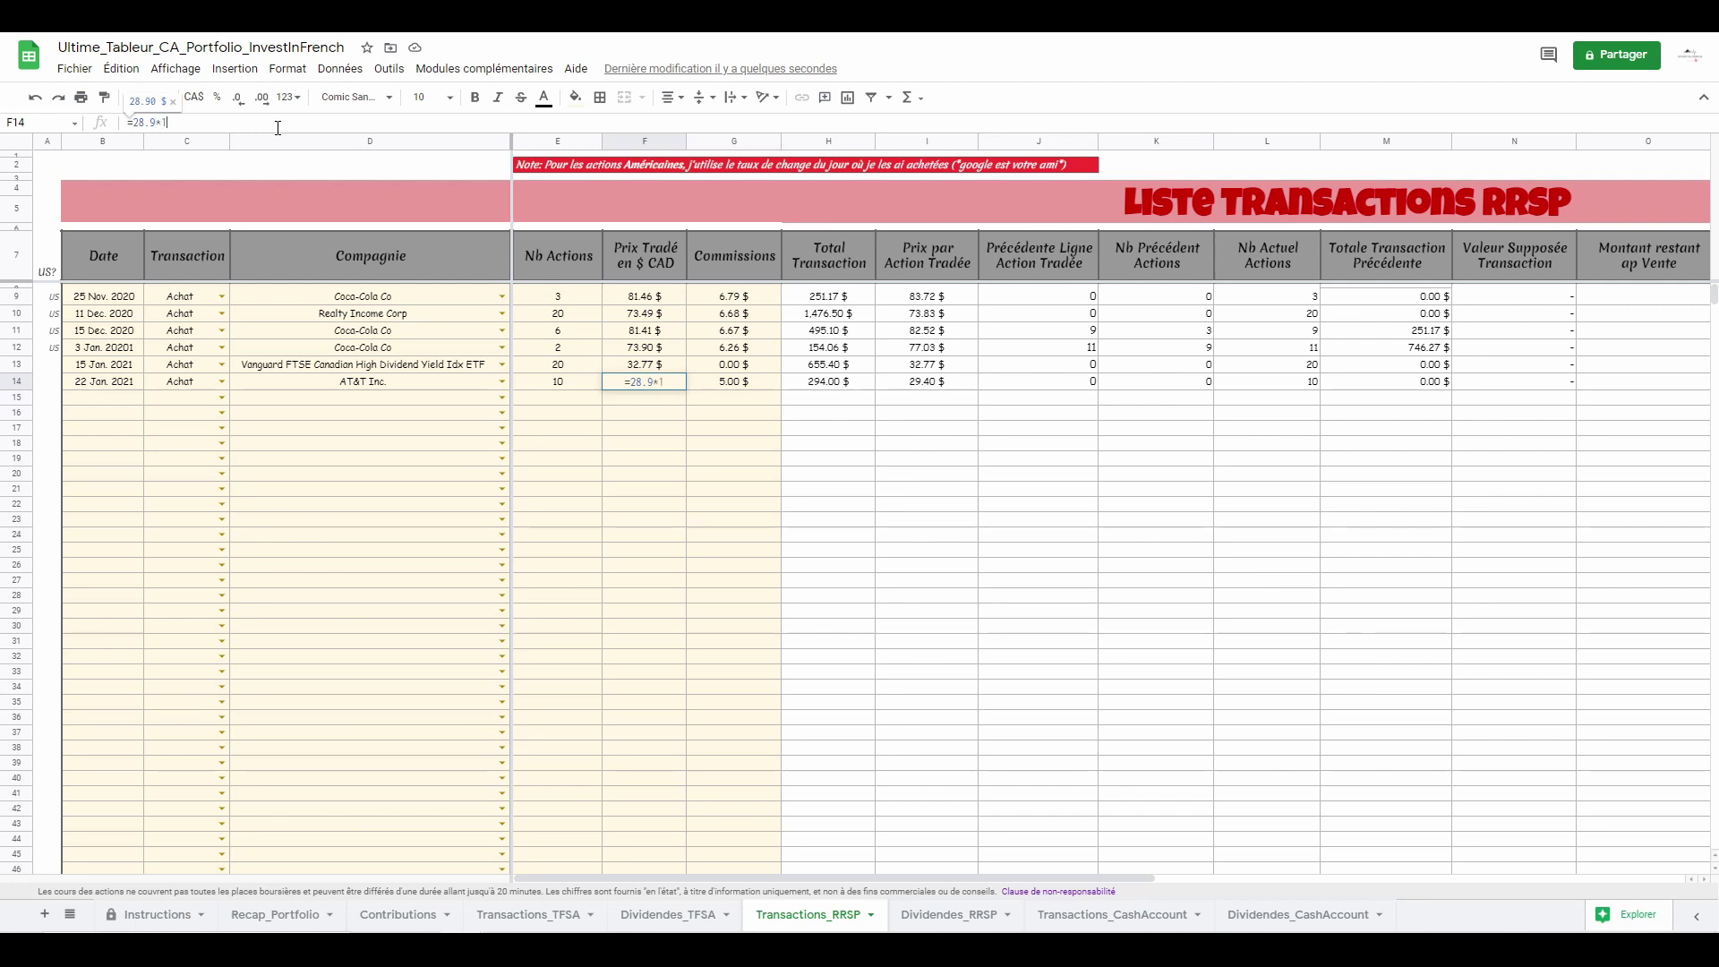
pyautogui.write('.2734')
pyautogui.press('Tab')
pyautogui.write('=5')
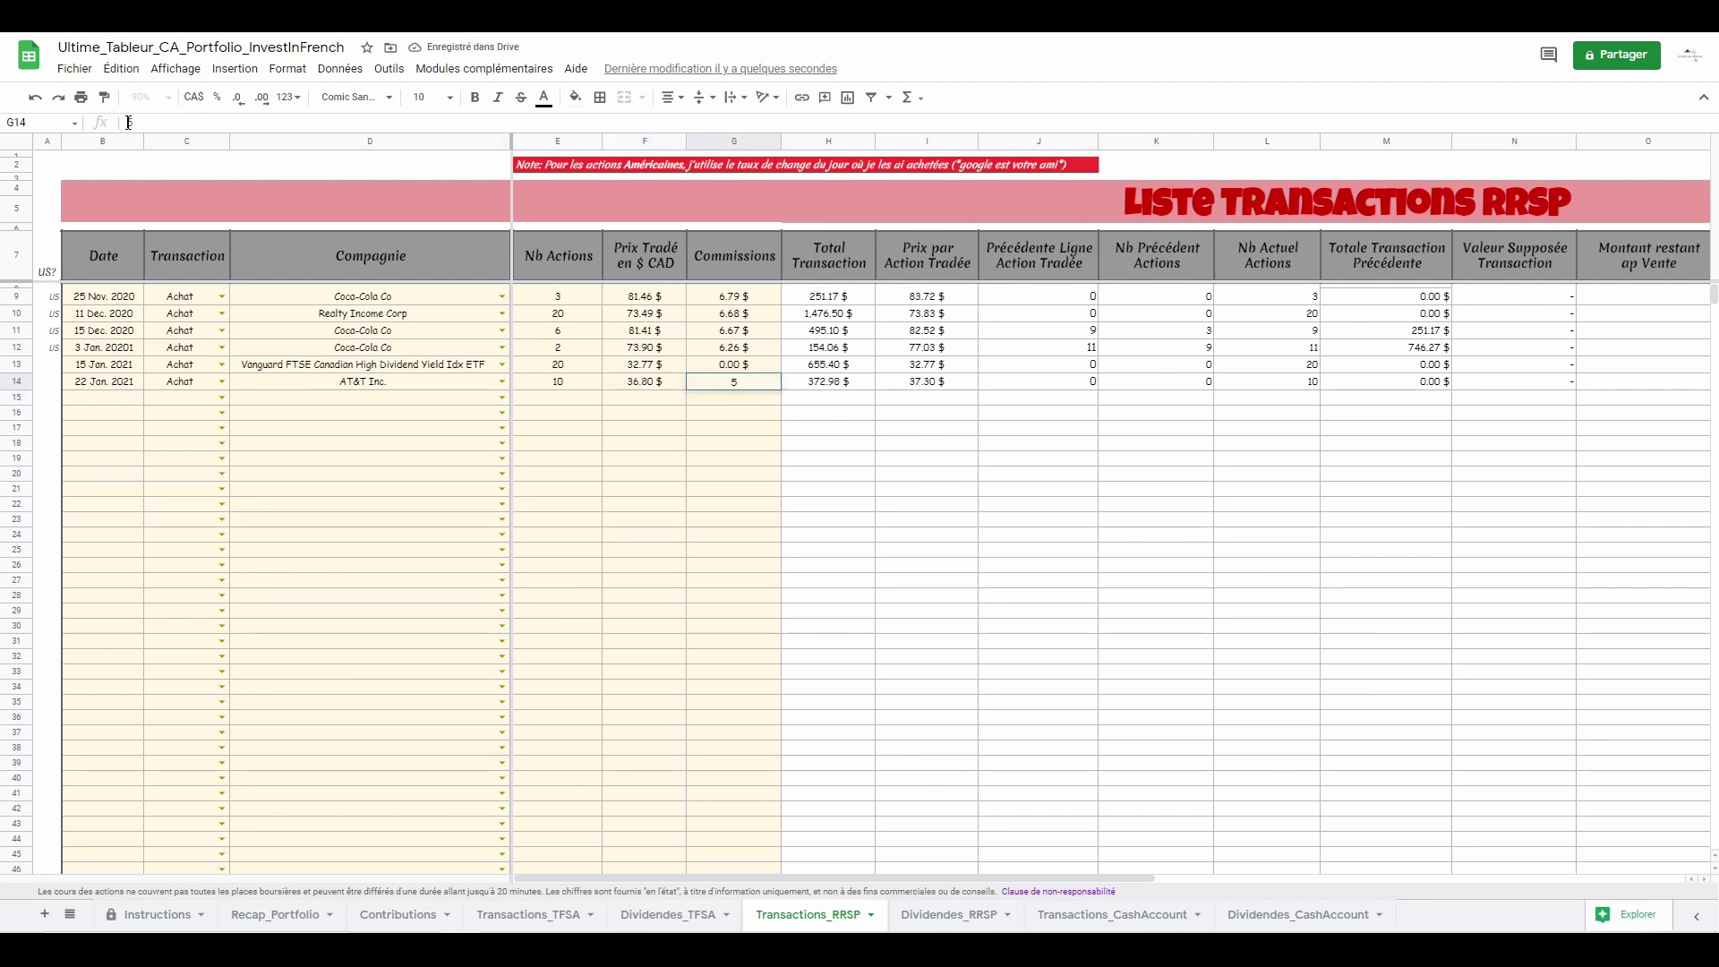
pyautogui.write('*')
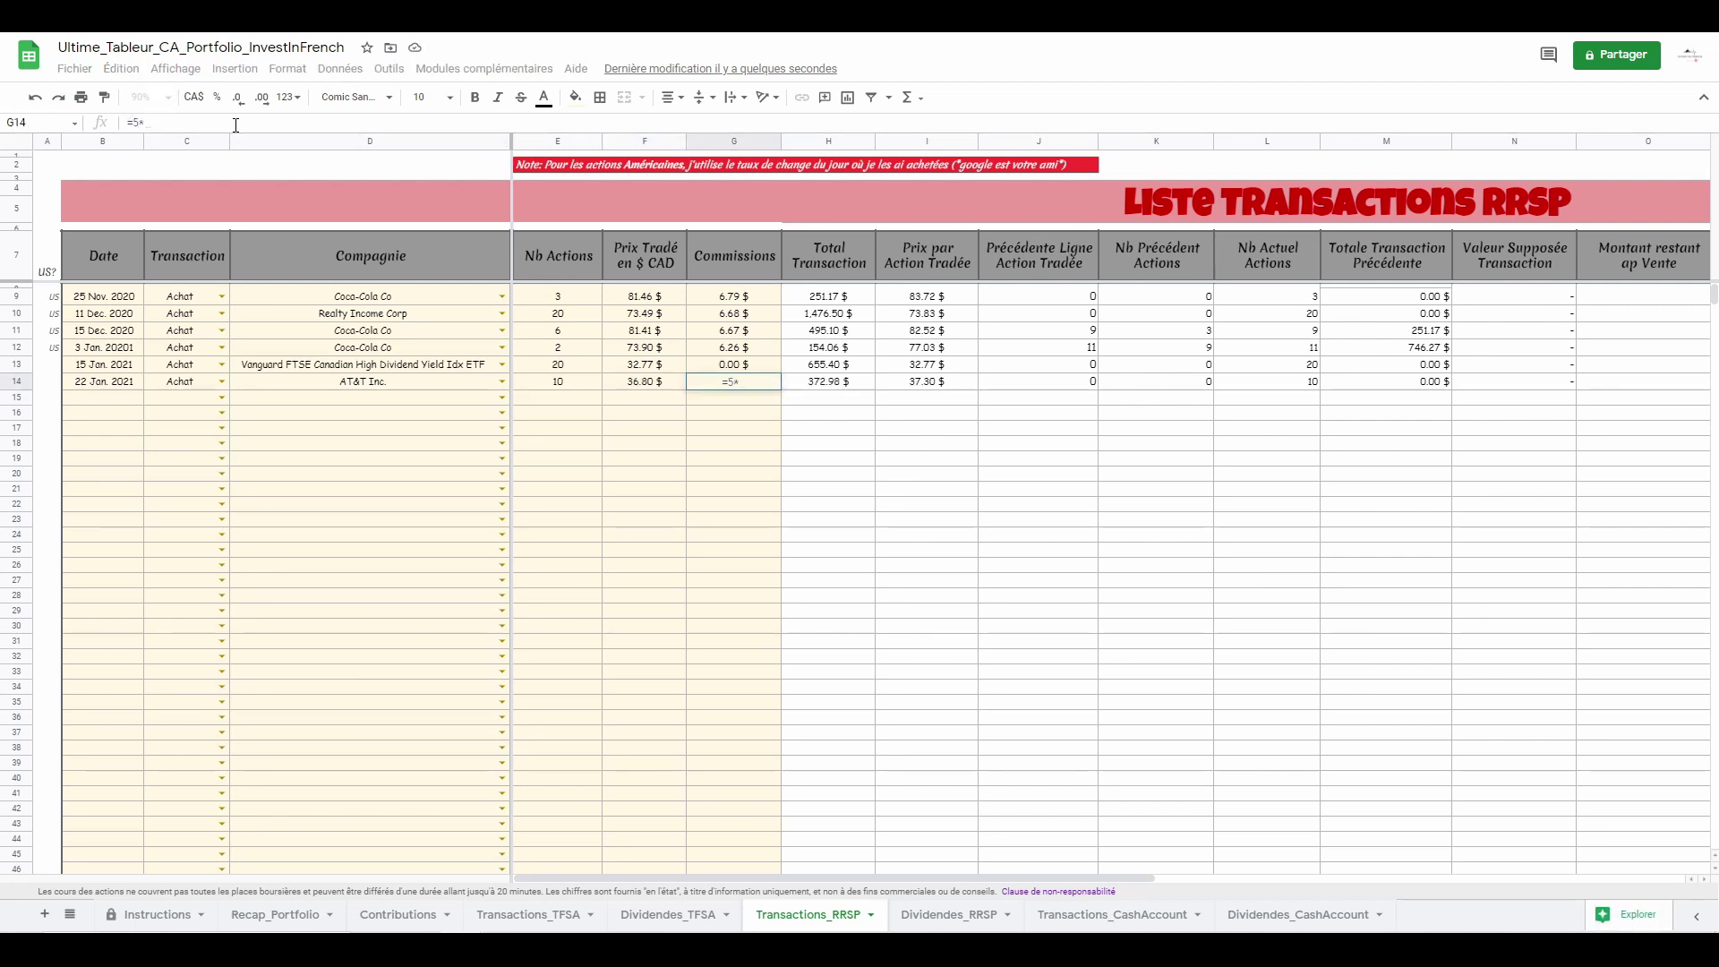
pyautogui.write('1.274')
pyautogui.press('Return')
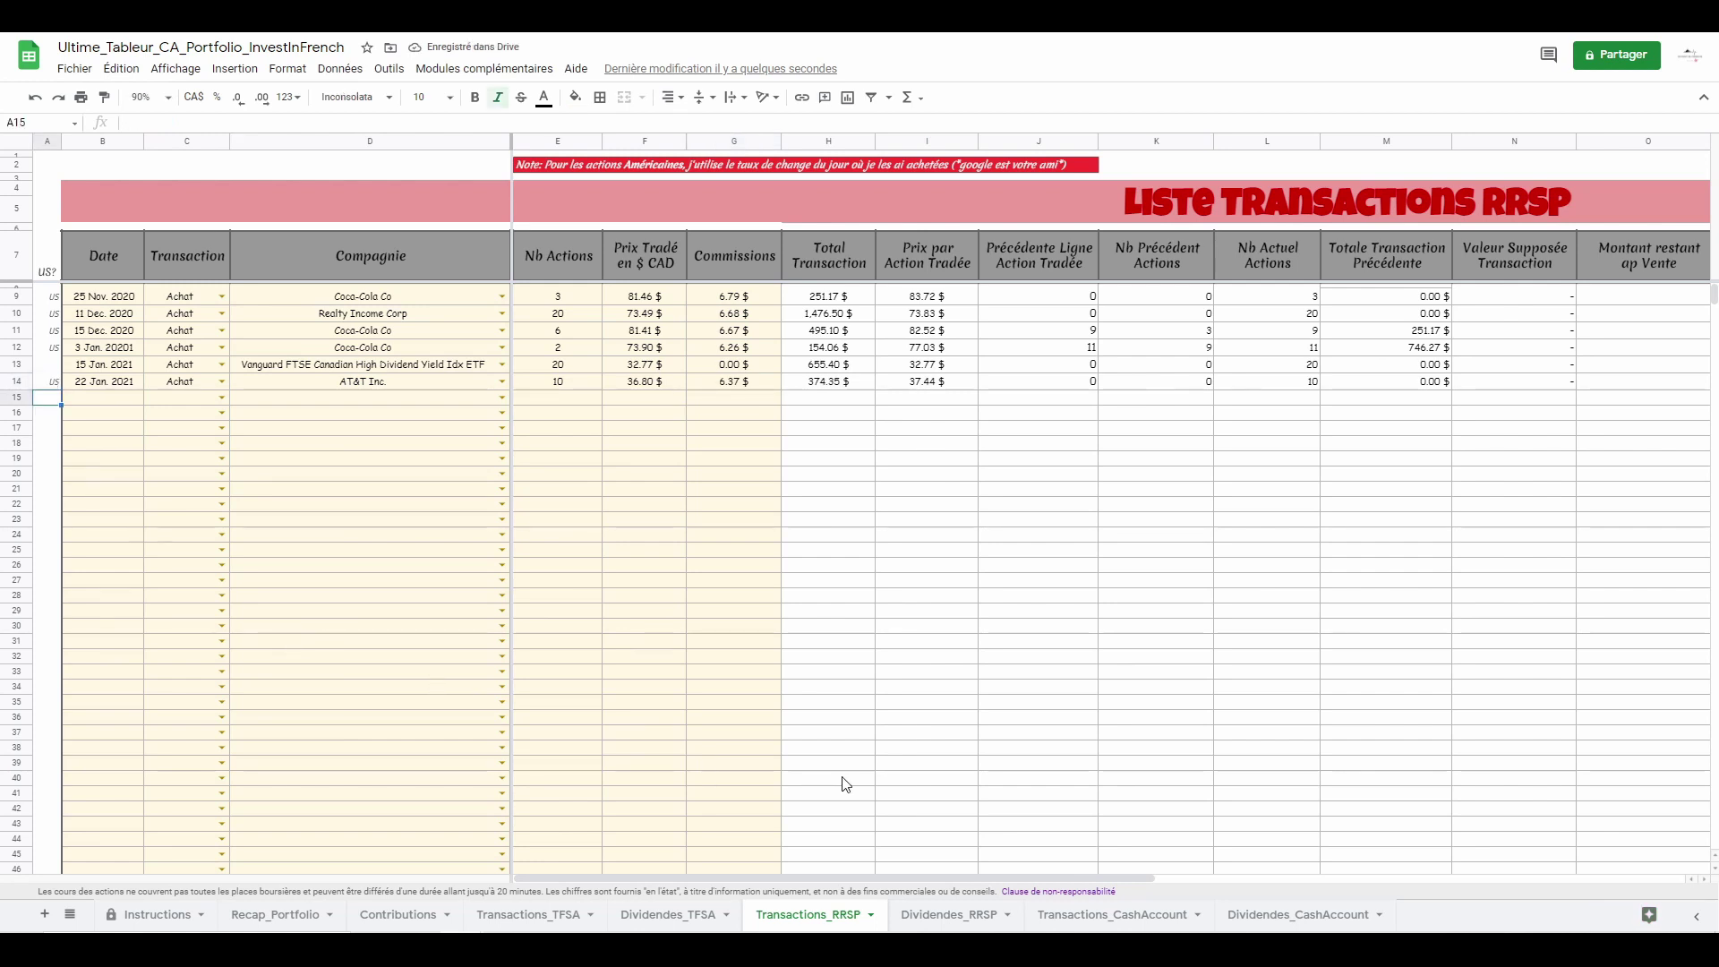
# - On Dividendes_RRSP, add AT&T Inc. in row 12 with payment months "Fev, Mai, Aout, Nov" and mark it US
pyautogui.click(944, 915)
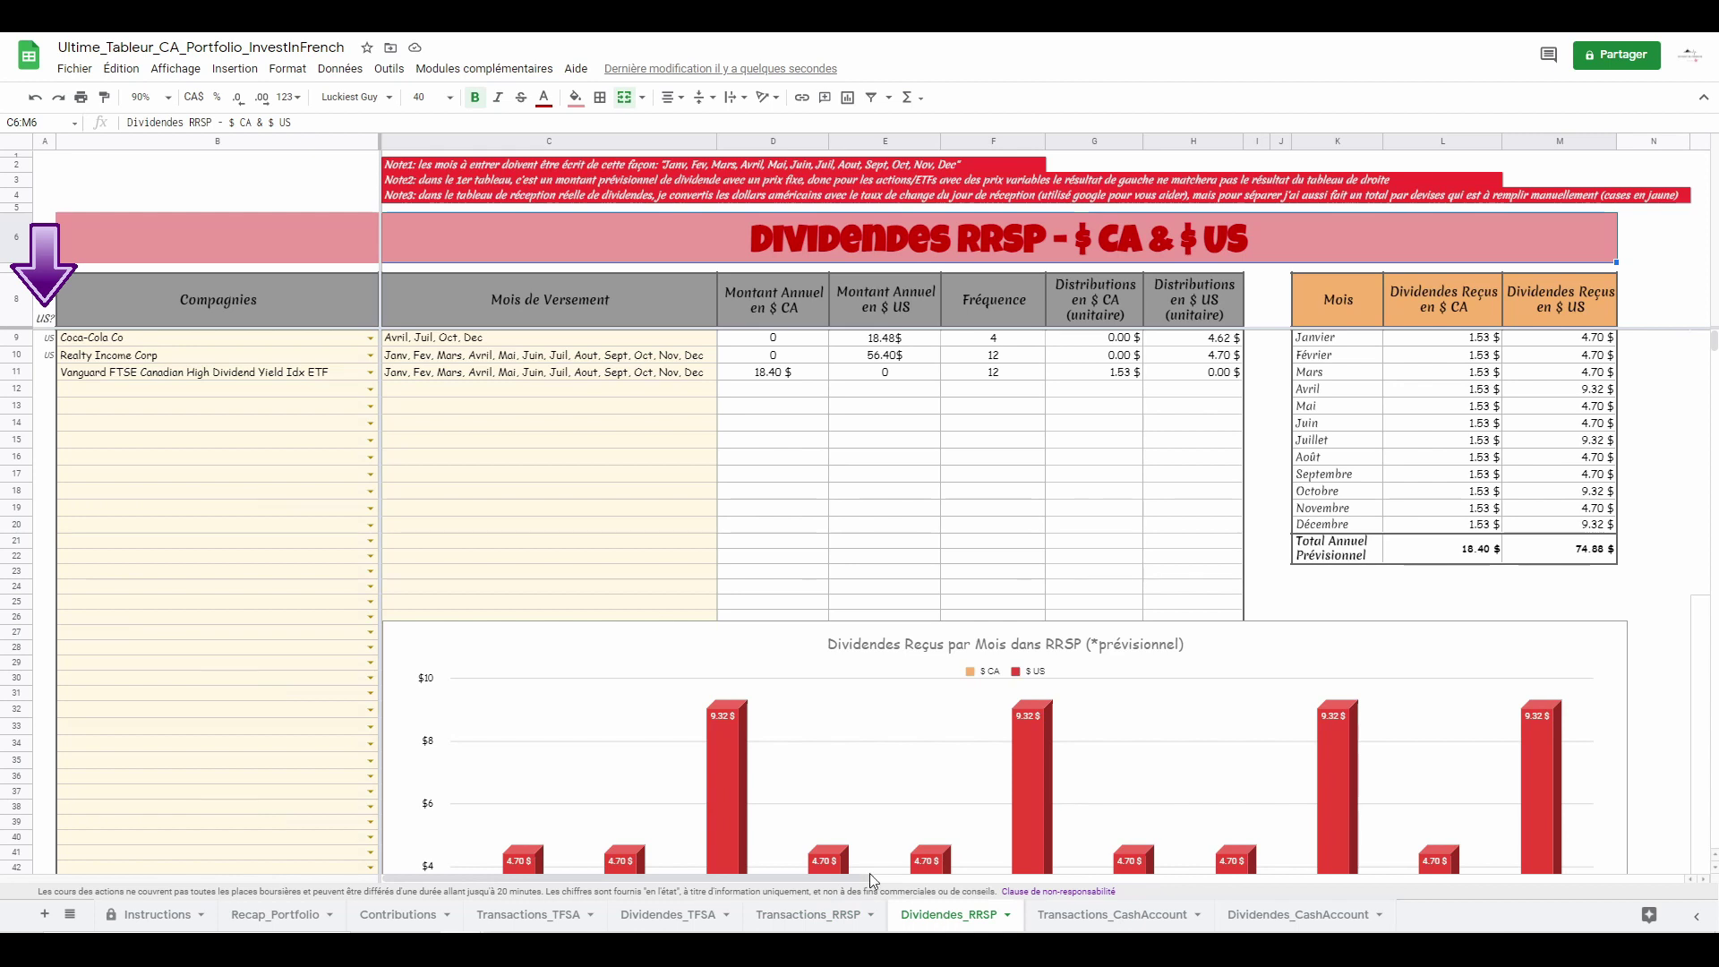
pyautogui.click(371, 390)
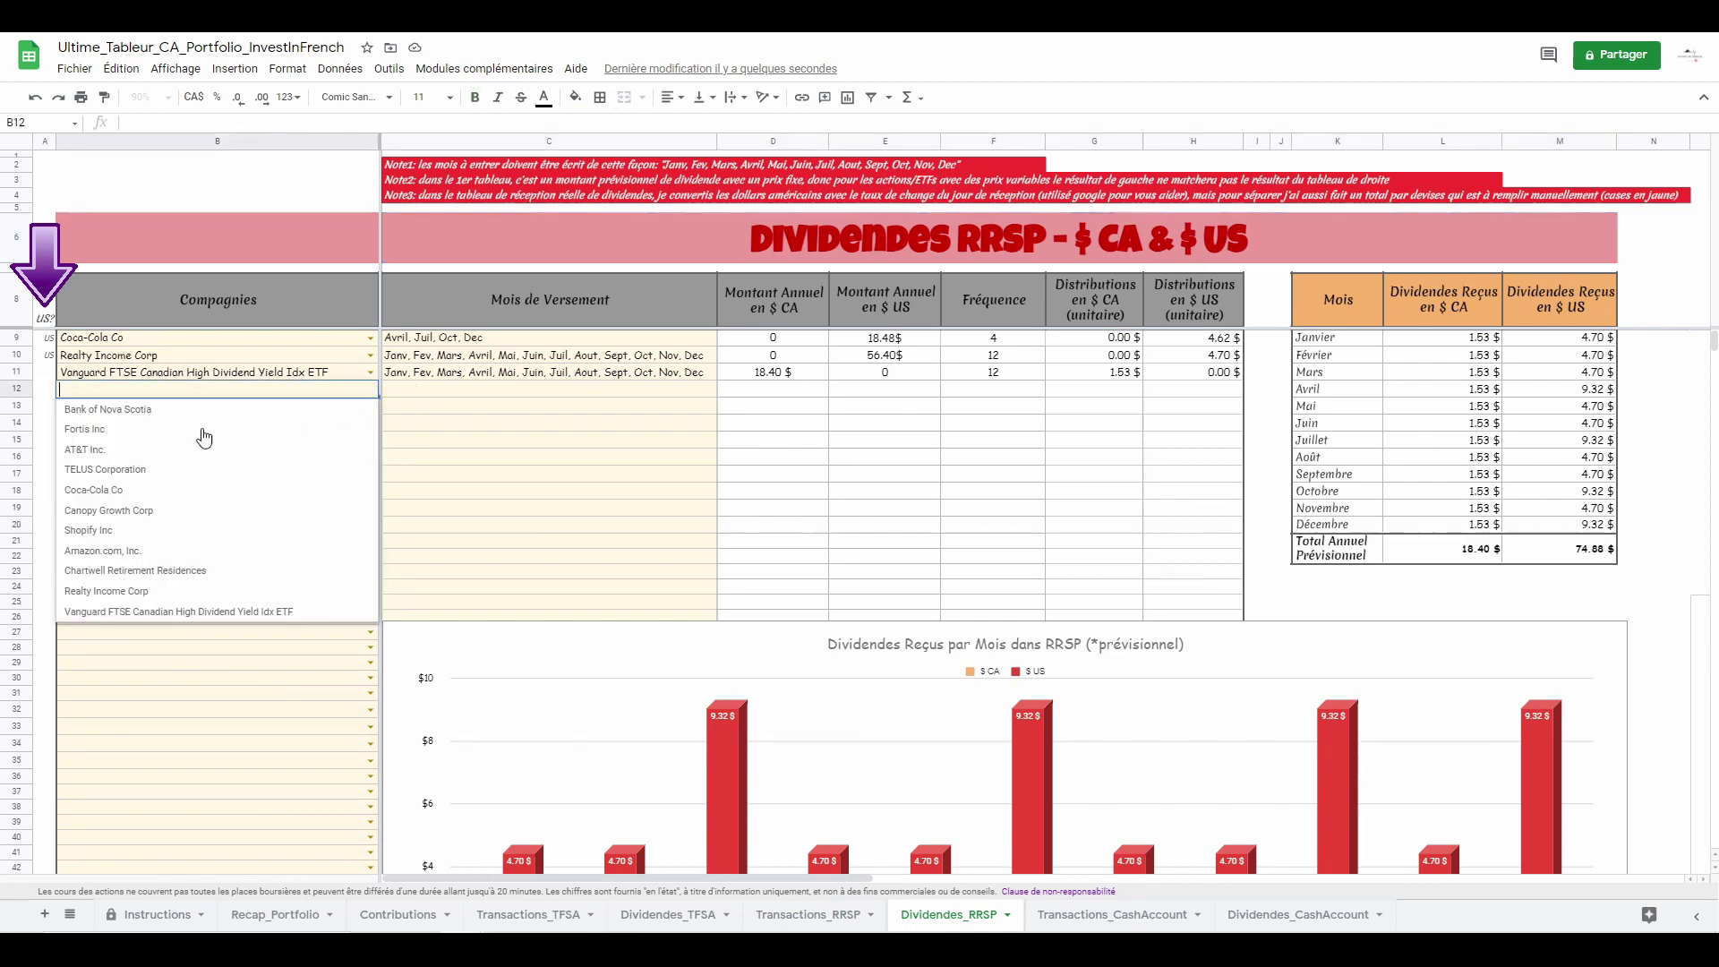
pyautogui.click(114, 454)
pyautogui.click(492, 390)
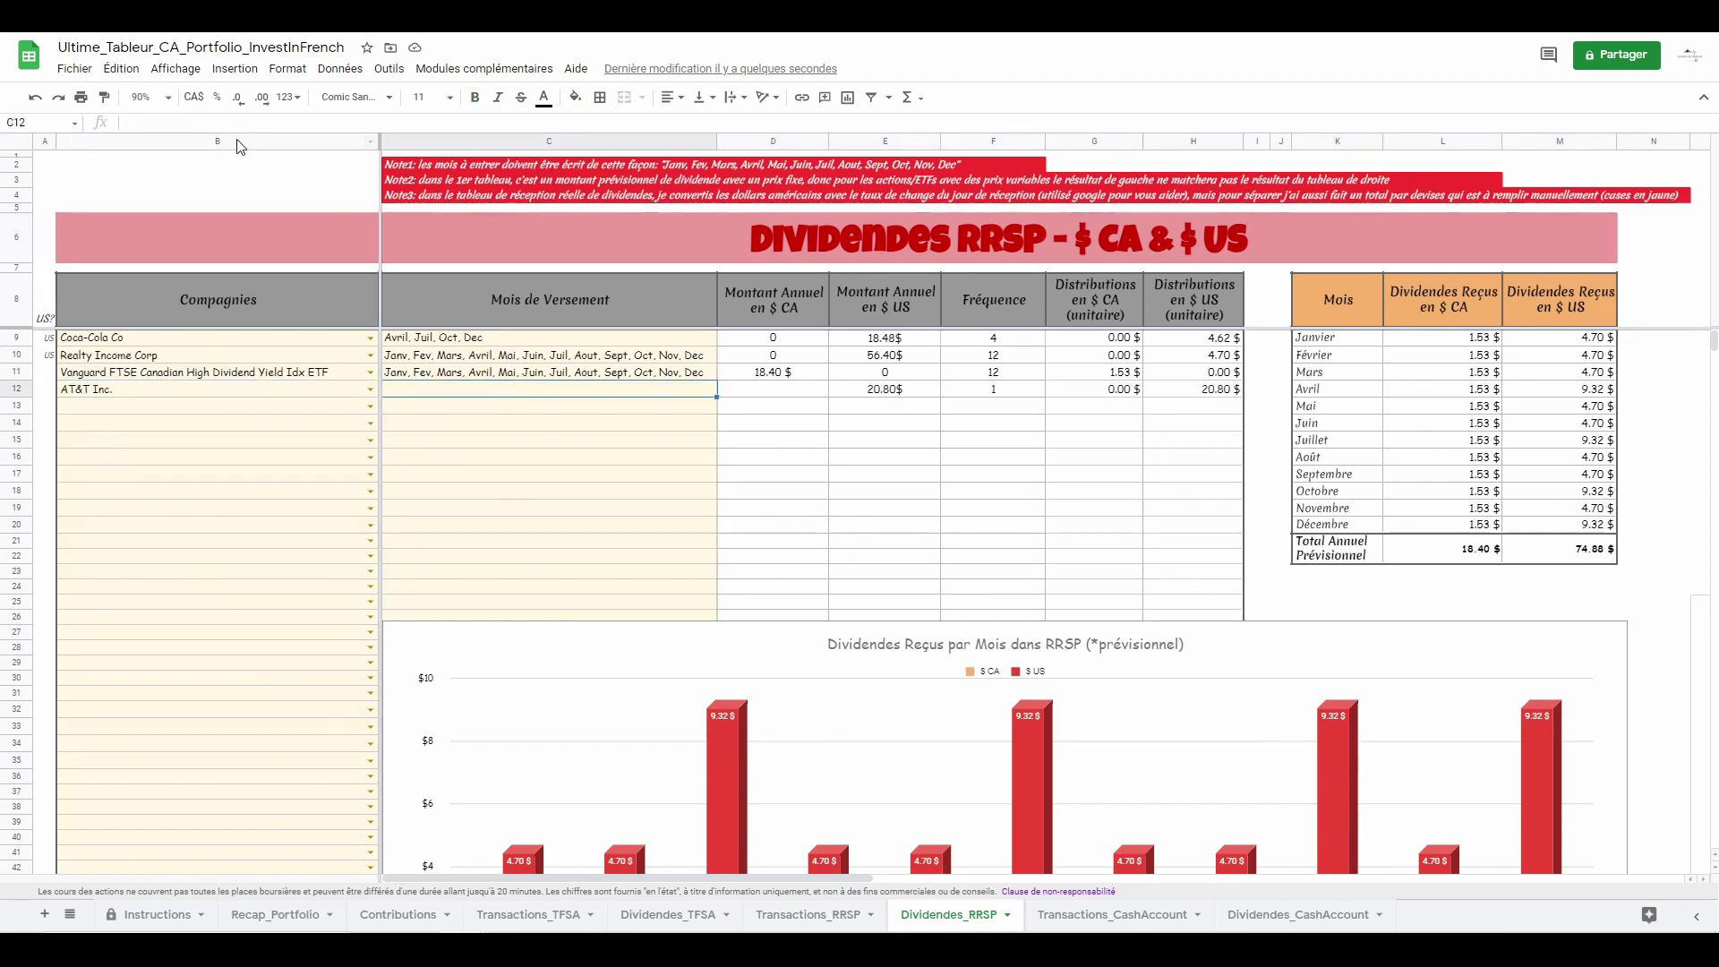
pyautogui.click(232, 124)
pyautogui.write('Fev, Mai, Aout, Nov')
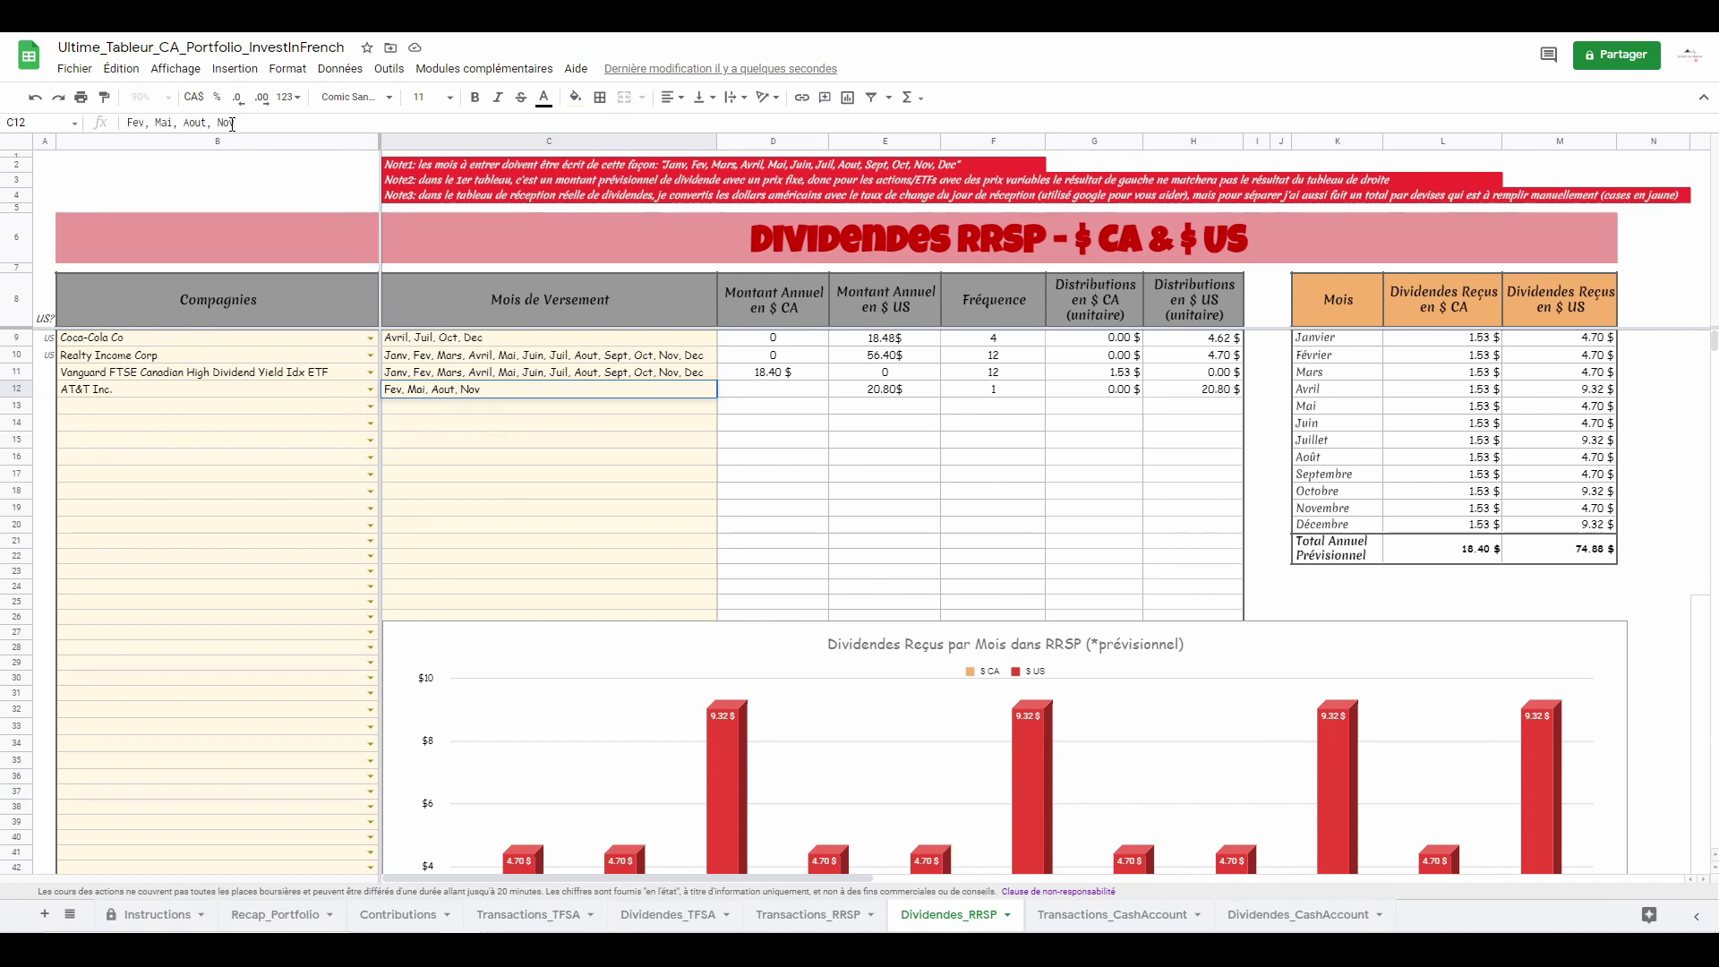
pyautogui.press('Return')
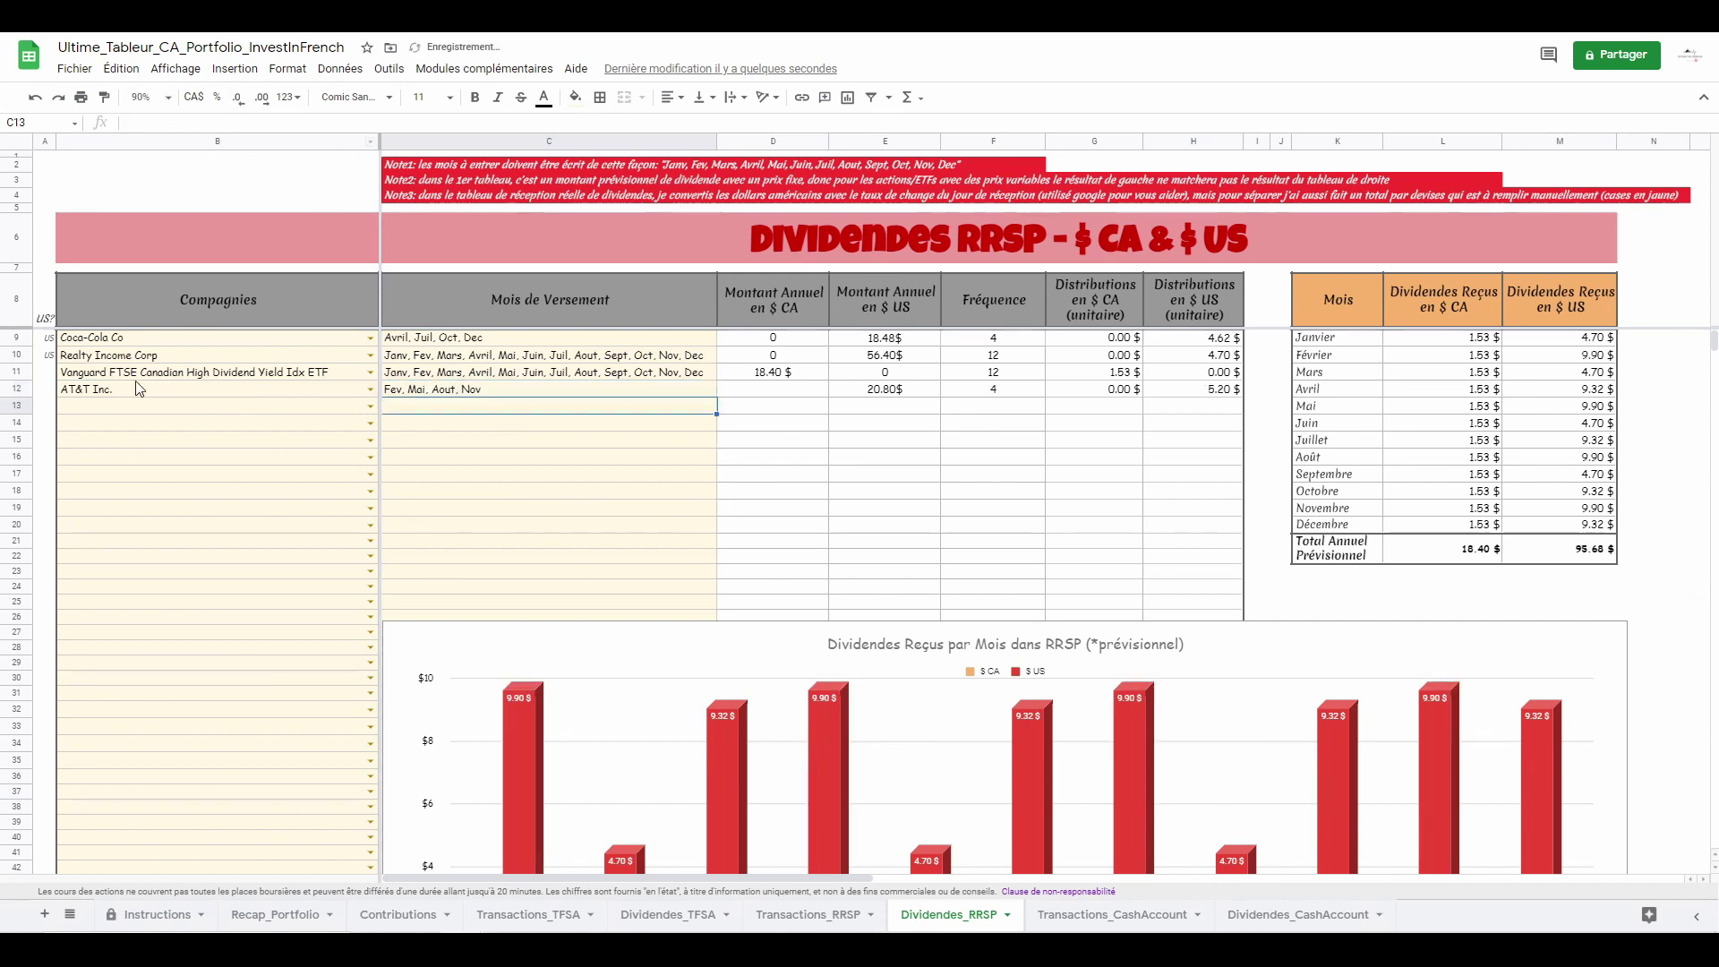
pyautogui.click(50, 399)
# - Examine the 2021 RRSP received-dividends table with its CA and US rows, and view both CashAccount sheets
pyautogui.moveTo(698, 879); pyautogui.dragTo(1163, 908)
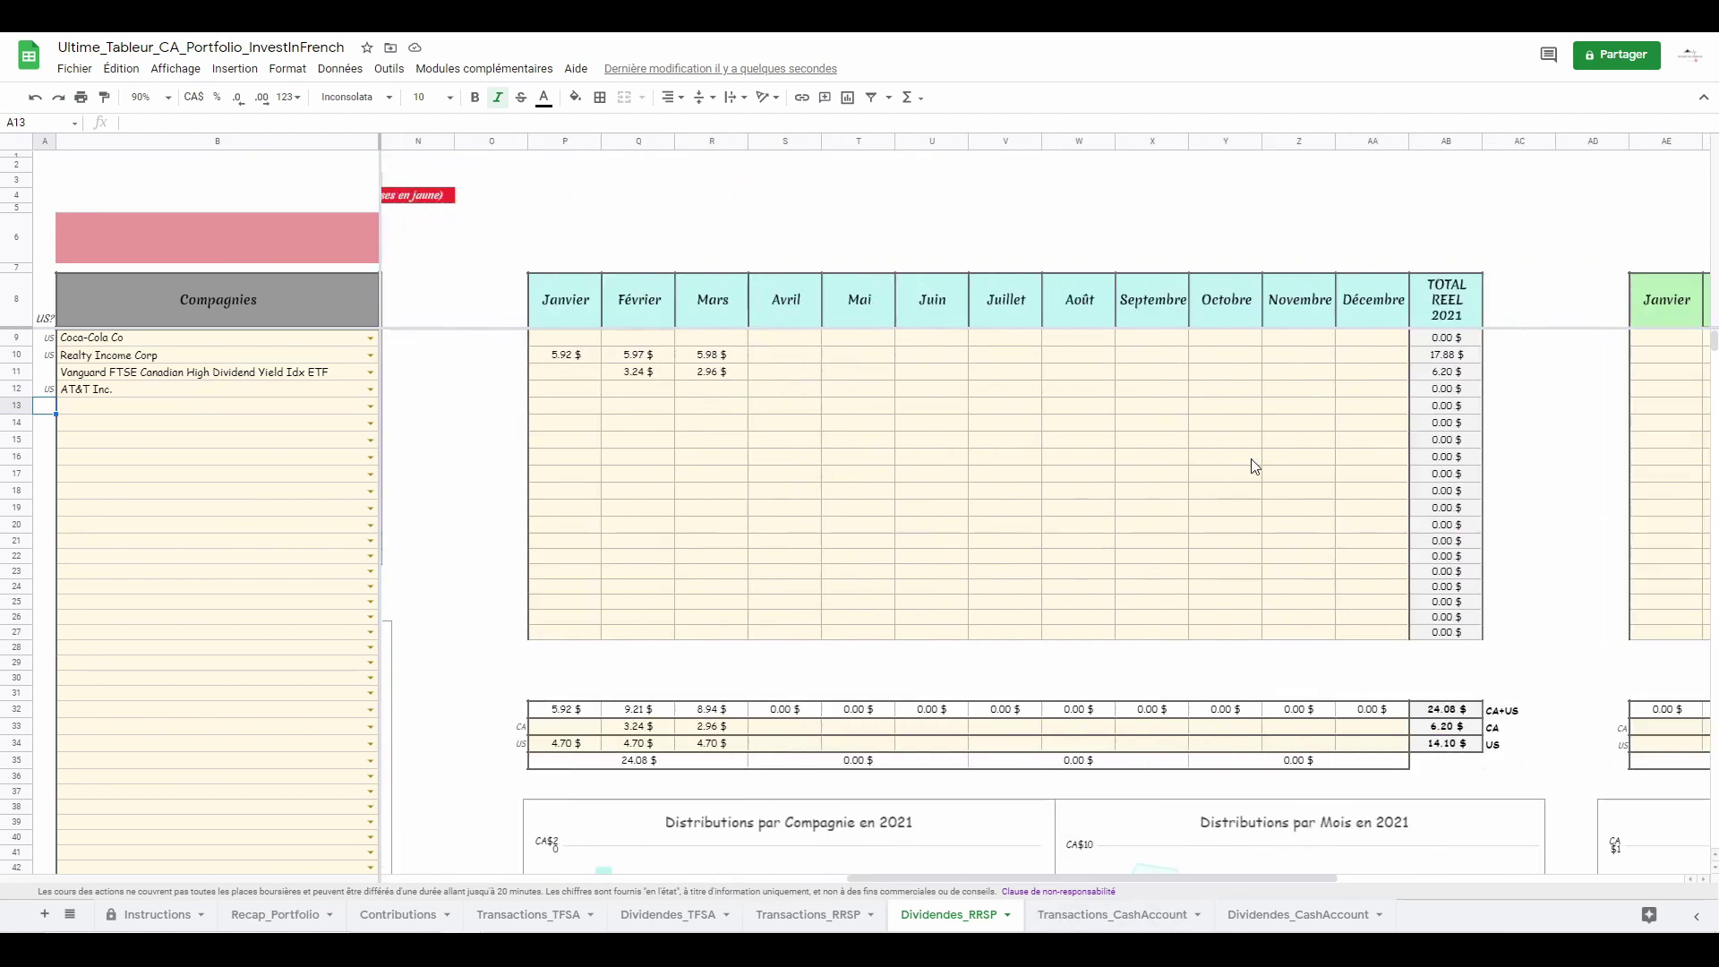
pyautogui.click(703, 730)
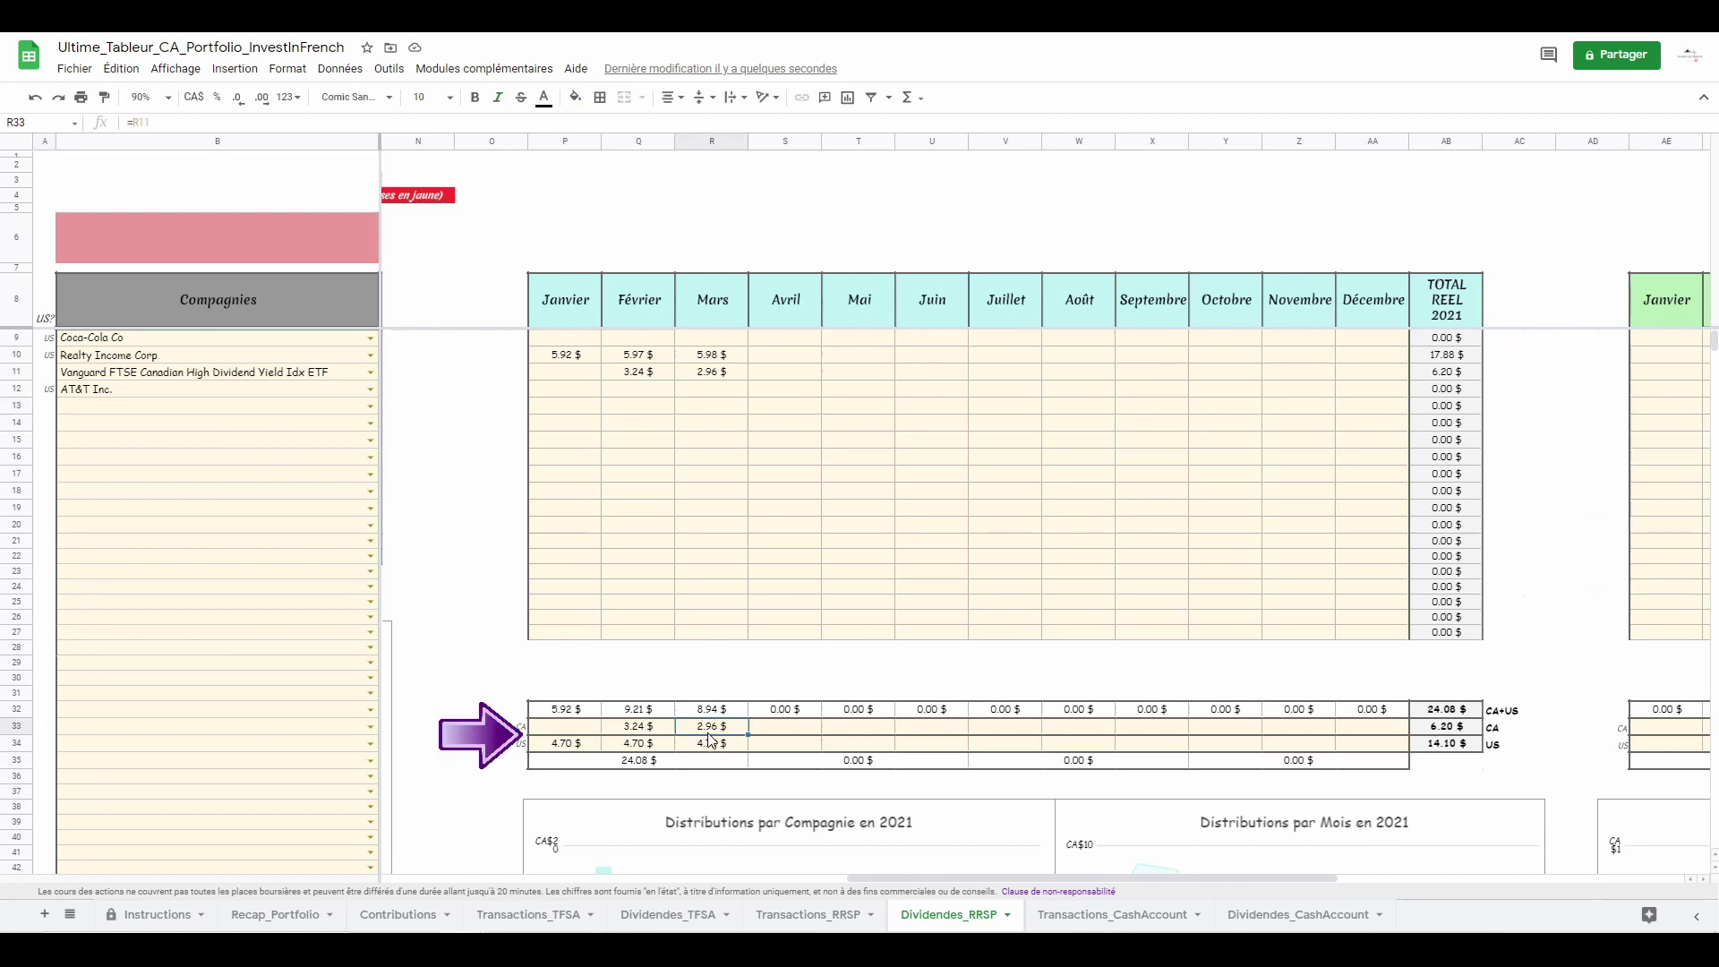
pyautogui.click(712, 745)
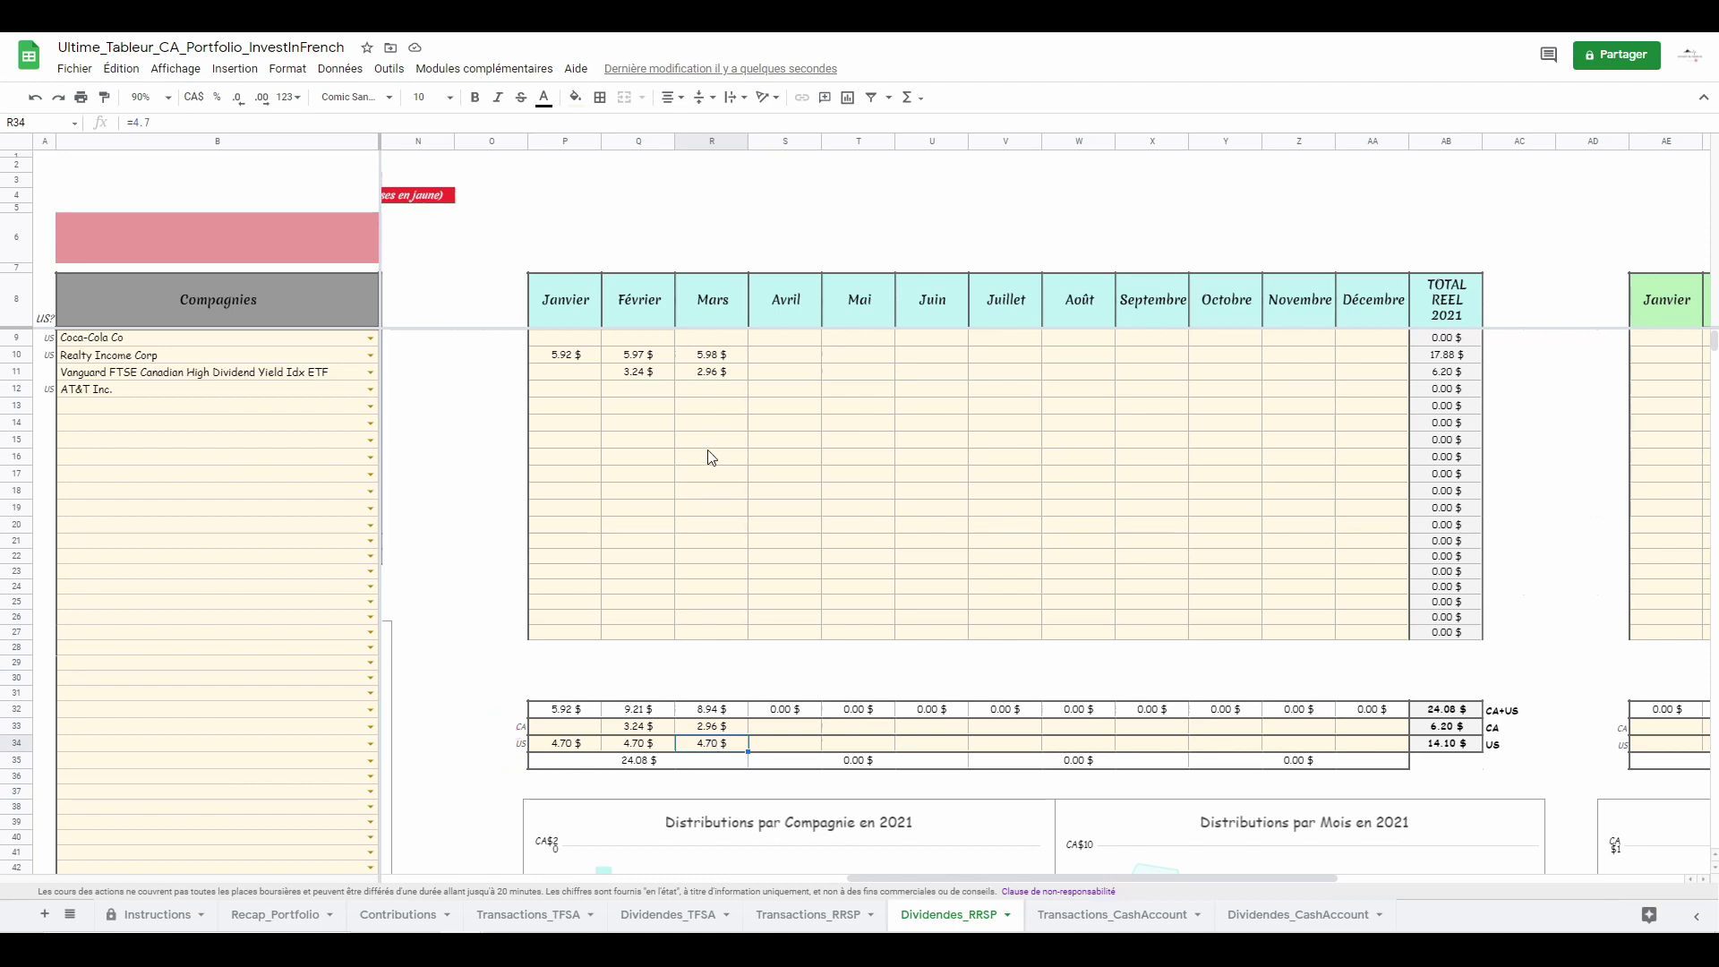
pyautogui.click(727, 362)
pyautogui.click(652, 745)
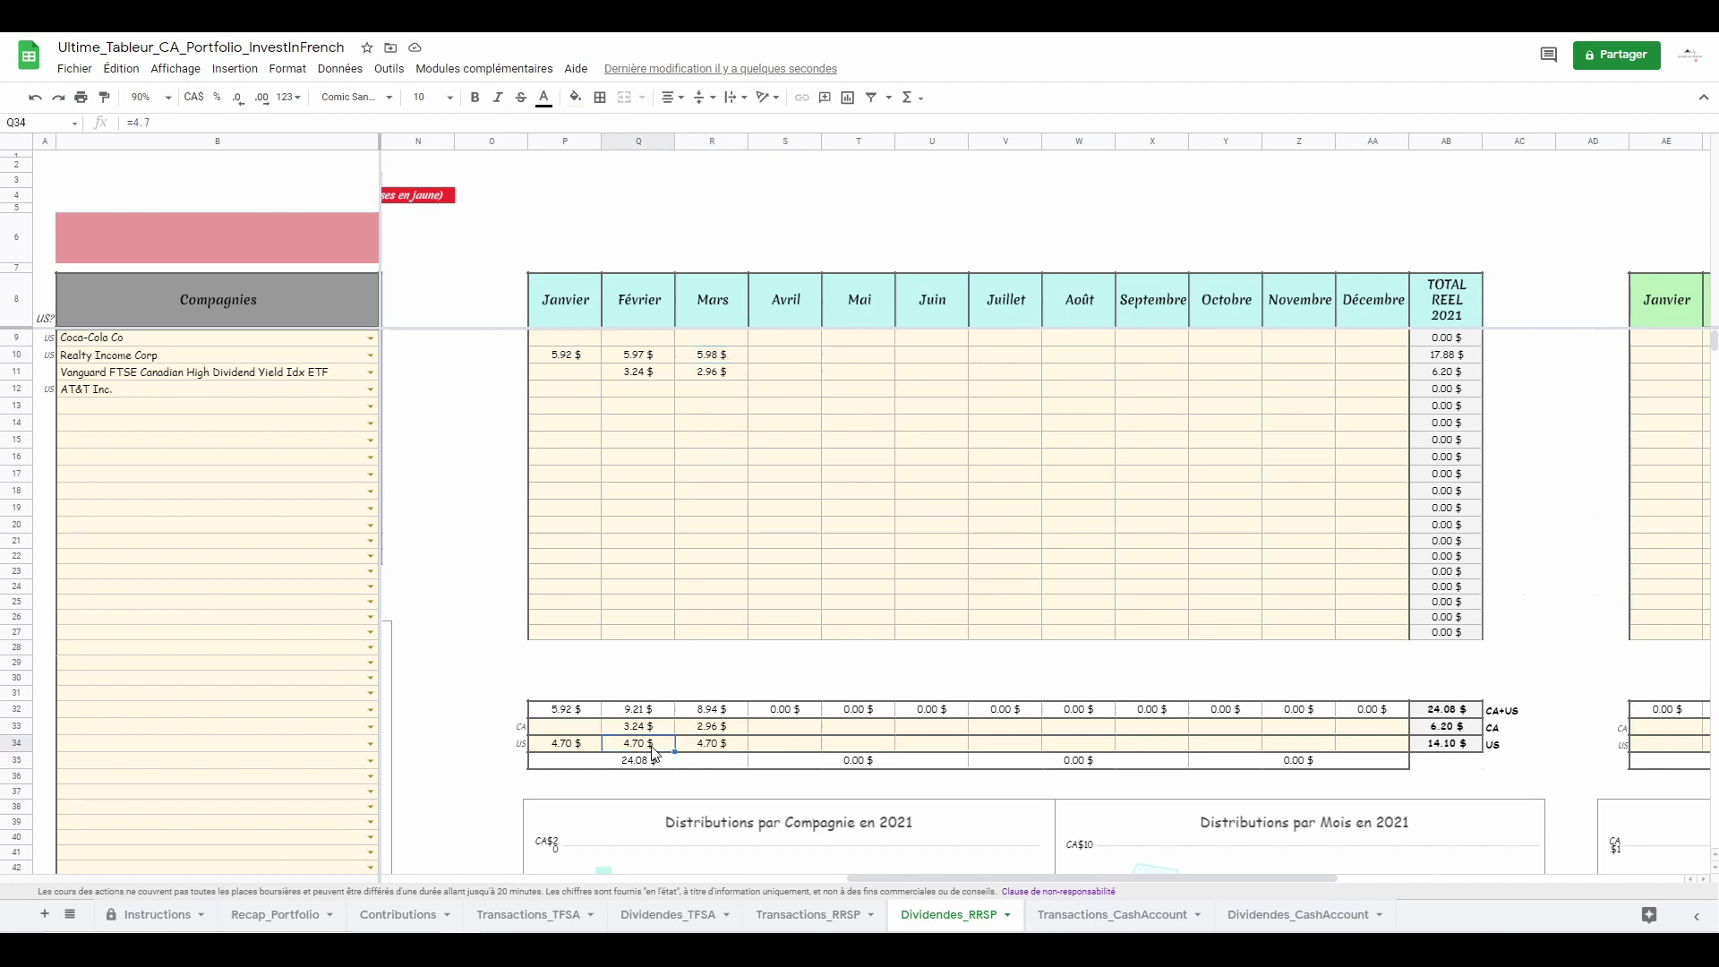
pyautogui.click(1088, 915)
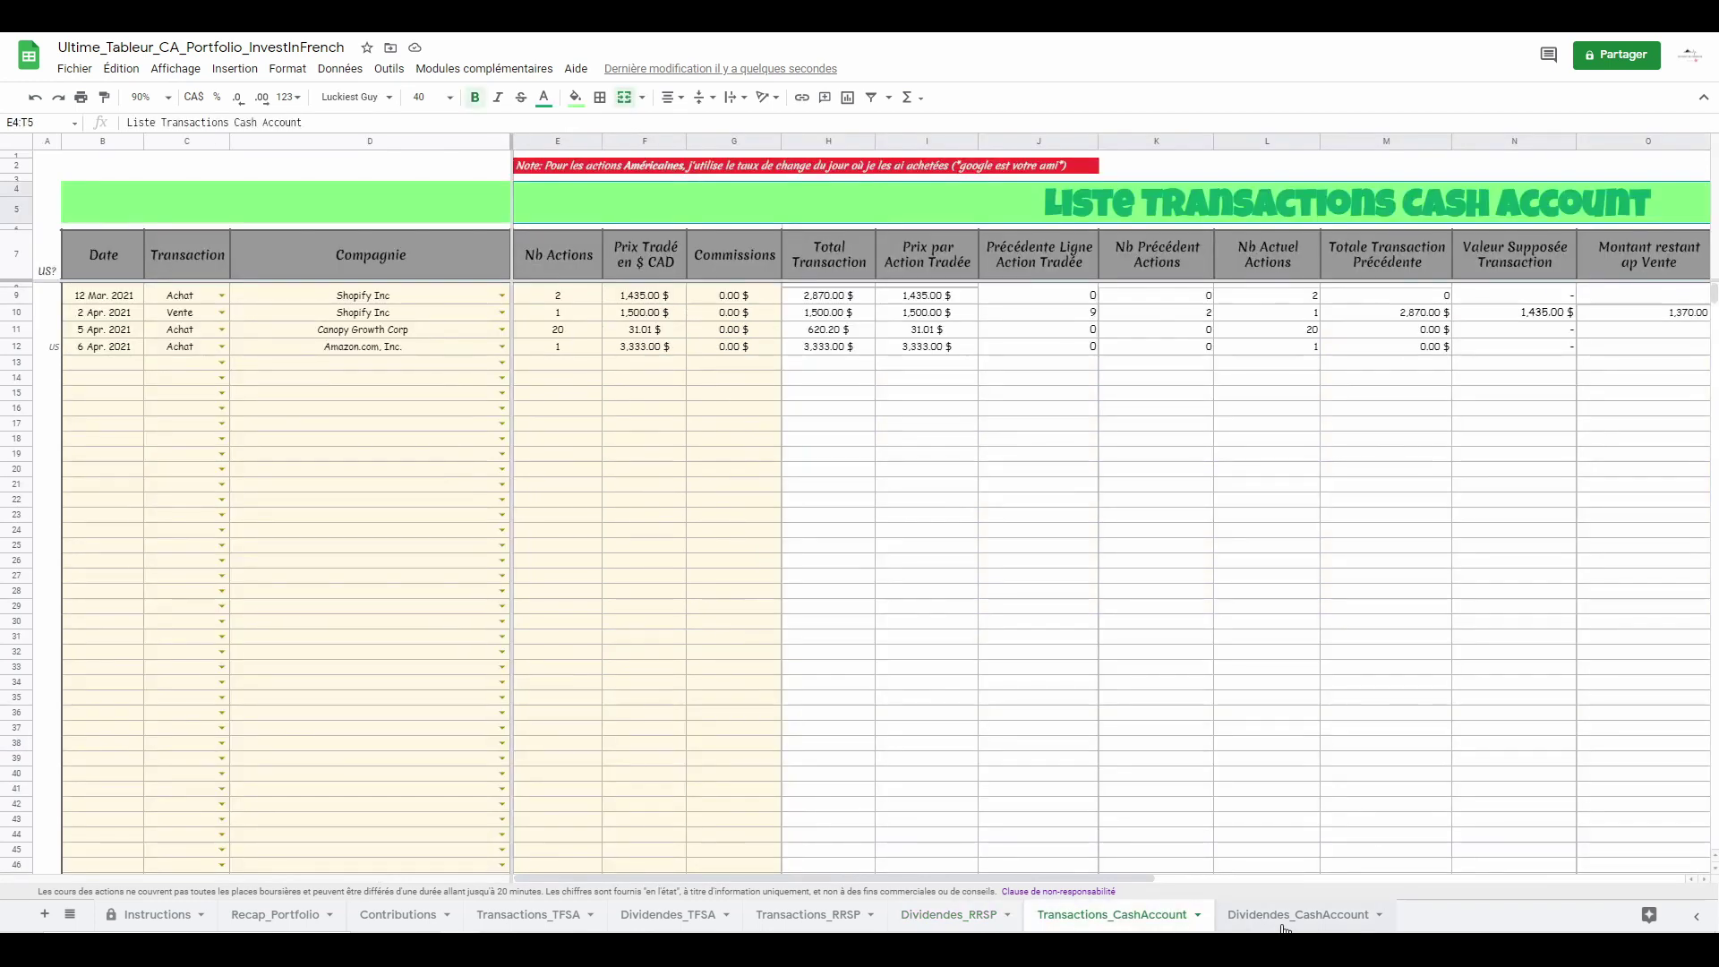
pyautogui.click(1284, 928)
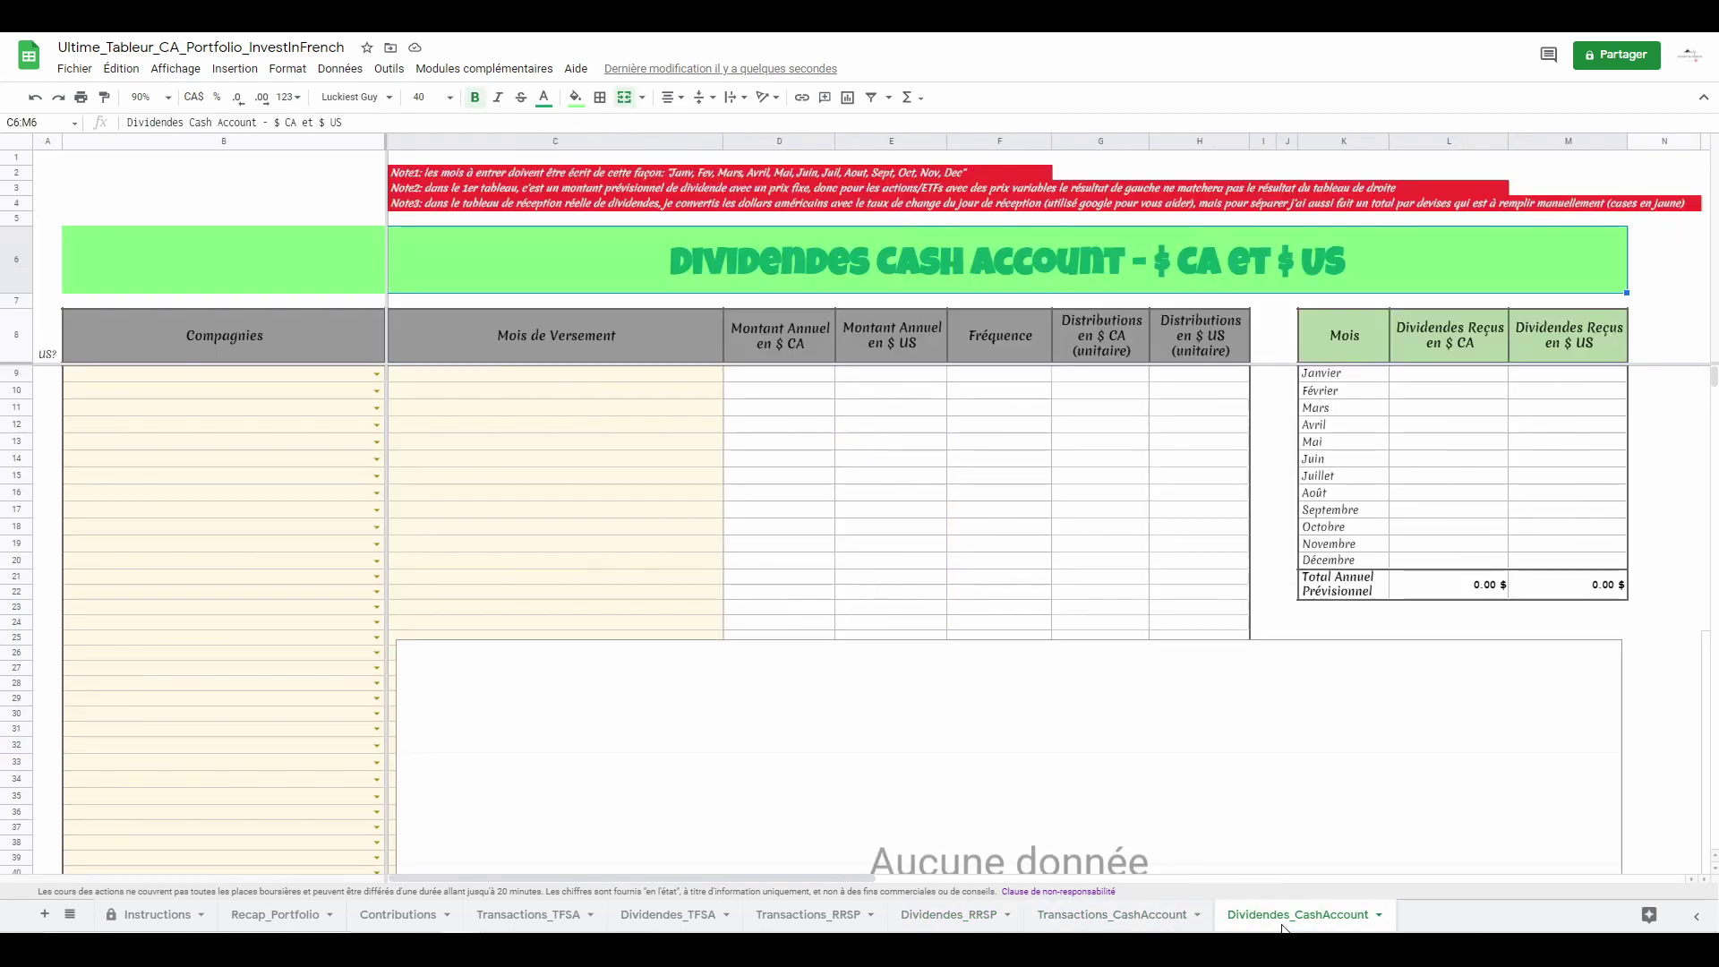
# - On Recap_Portfolio, review the holdings table across its gains, dividend income and yield columns
pyautogui.click(248, 919)
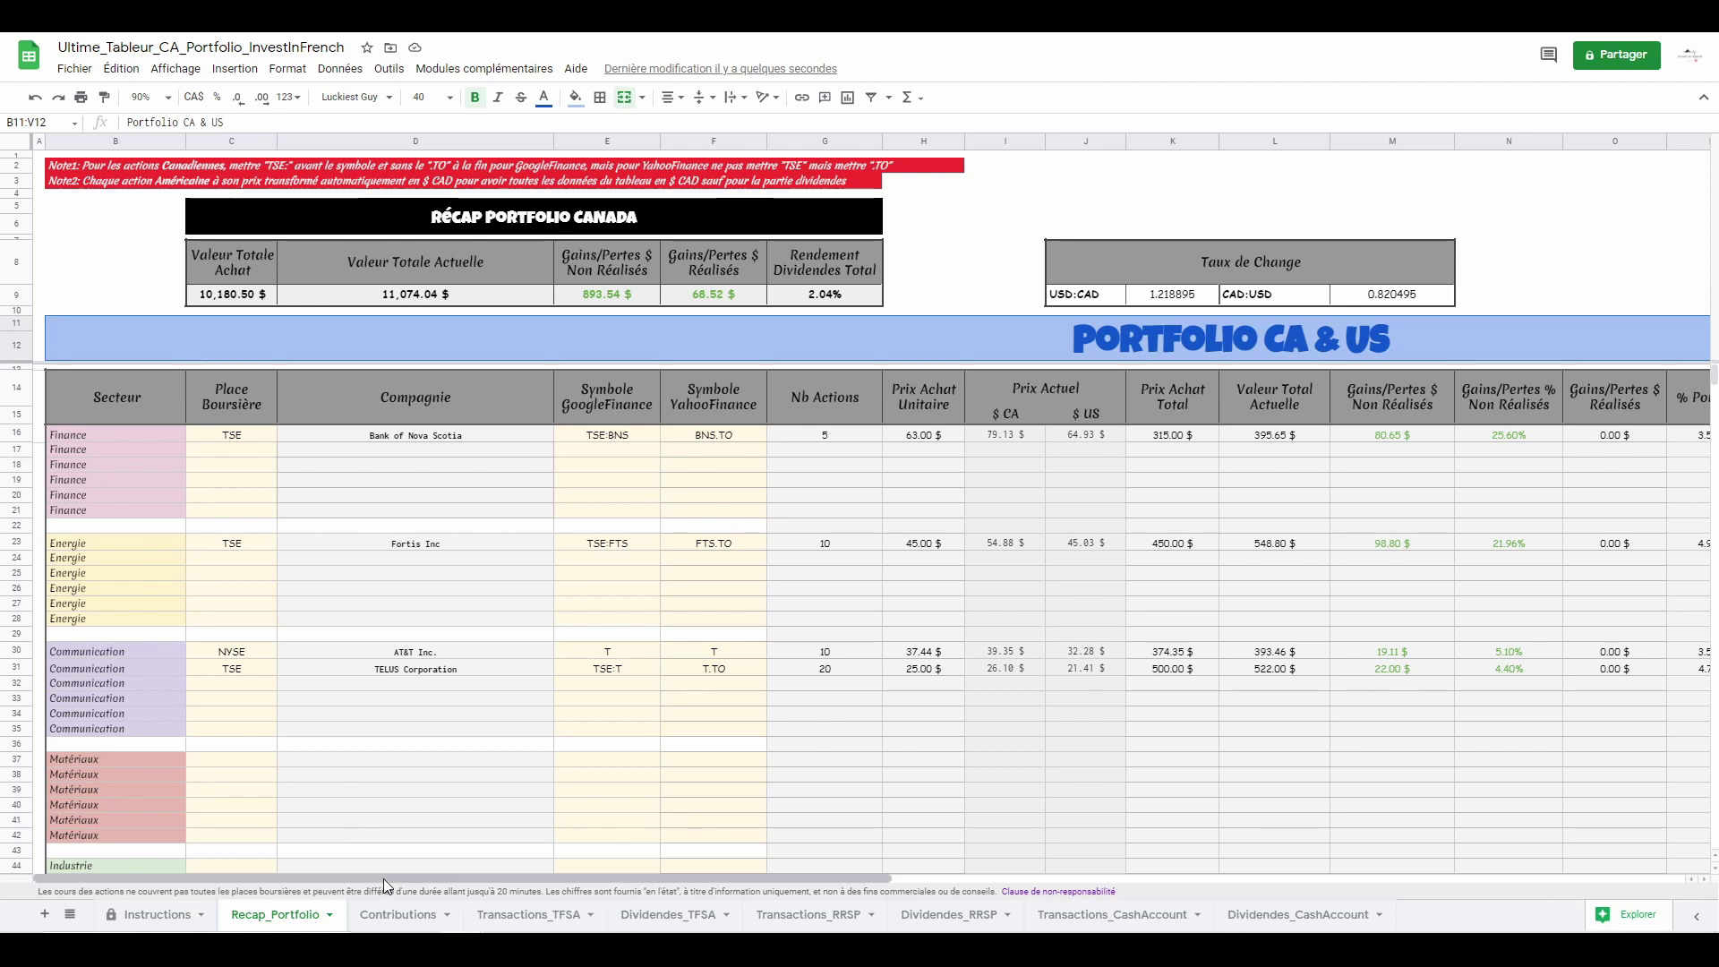
pyautogui.moveTo(383, 879); pyautogui.dragTo(606, 906)
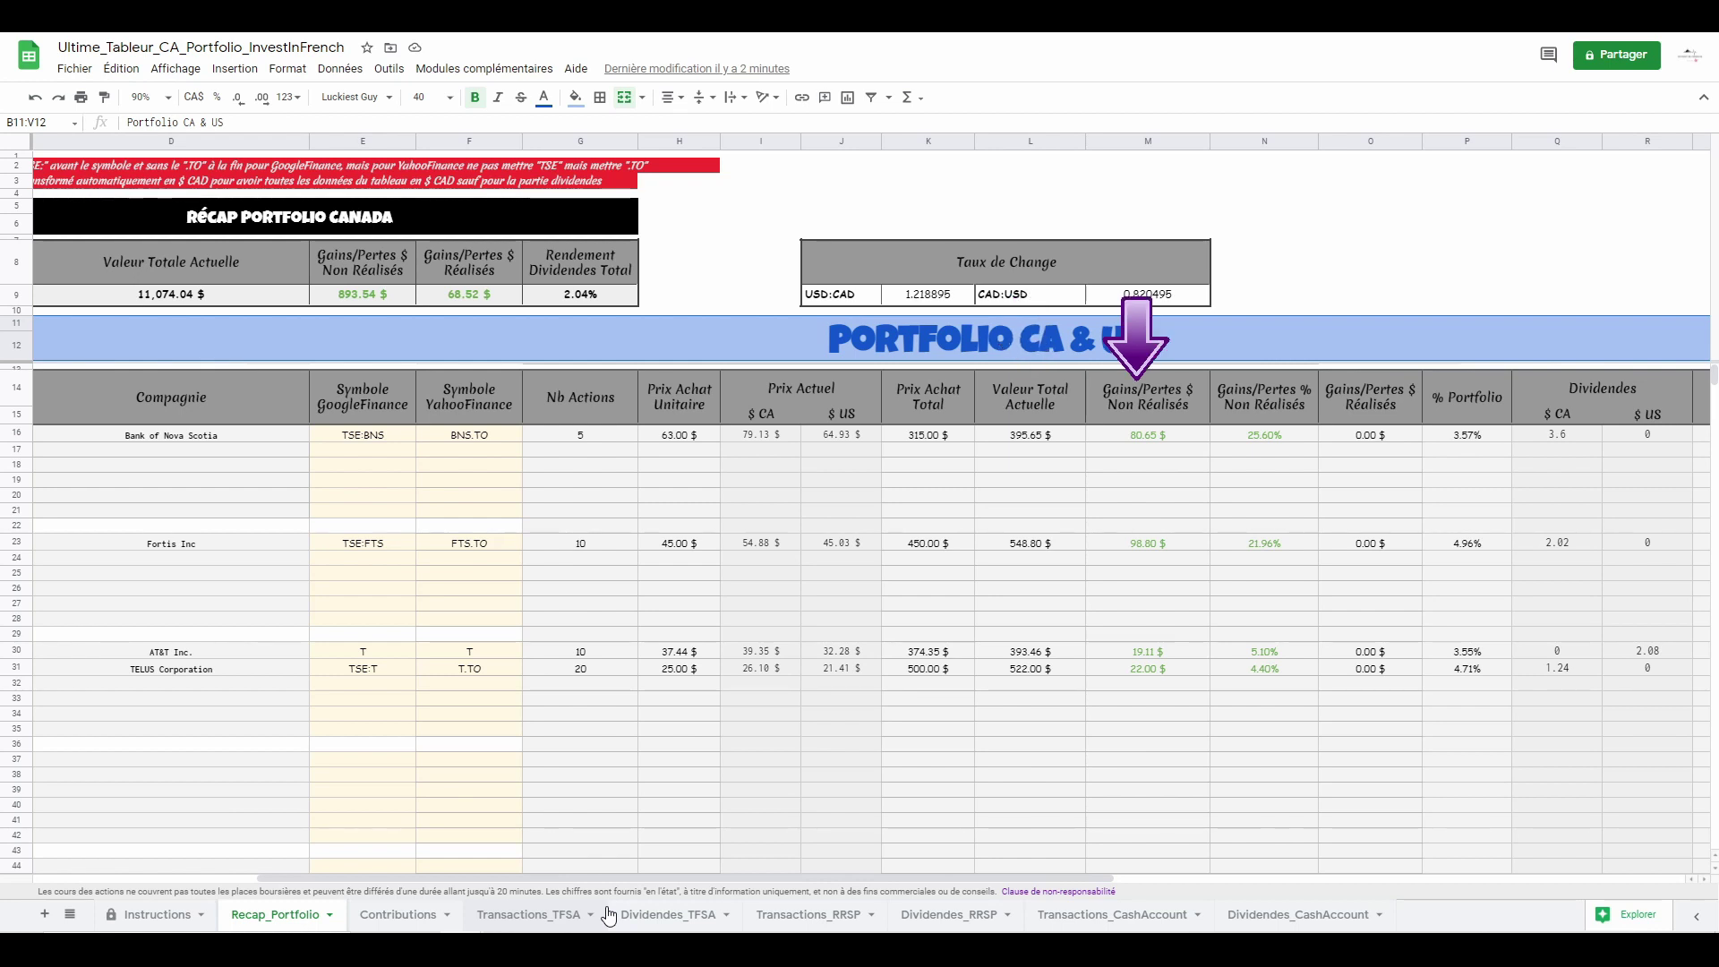
pyautogui.moveTo(635, 879); pyautogui.dragTo(806, 894)
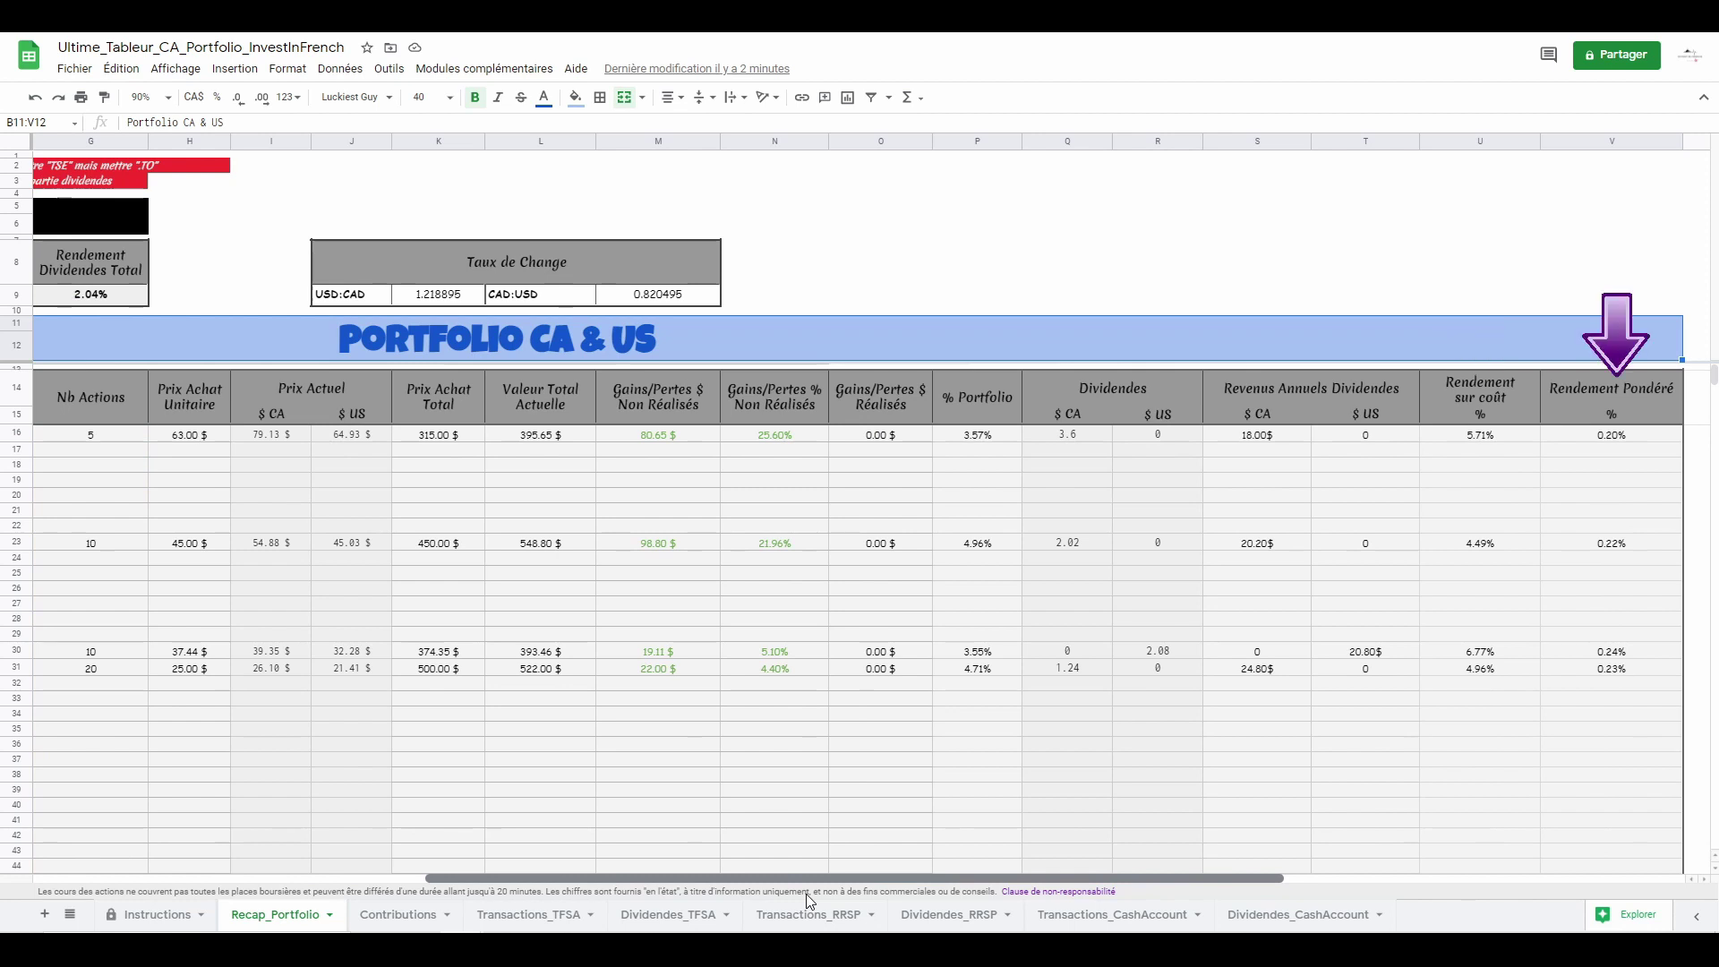
# - Examine the sector breakdown, monthly dividends by account and the distribution charts below the portfolio table
pyautogui.moveTo(805, 893); pyautogui.dragTo(81, 879)
pyautogui.scroll(-3, 89, 871)
pyautogui.scroll(-10, 89, 870)
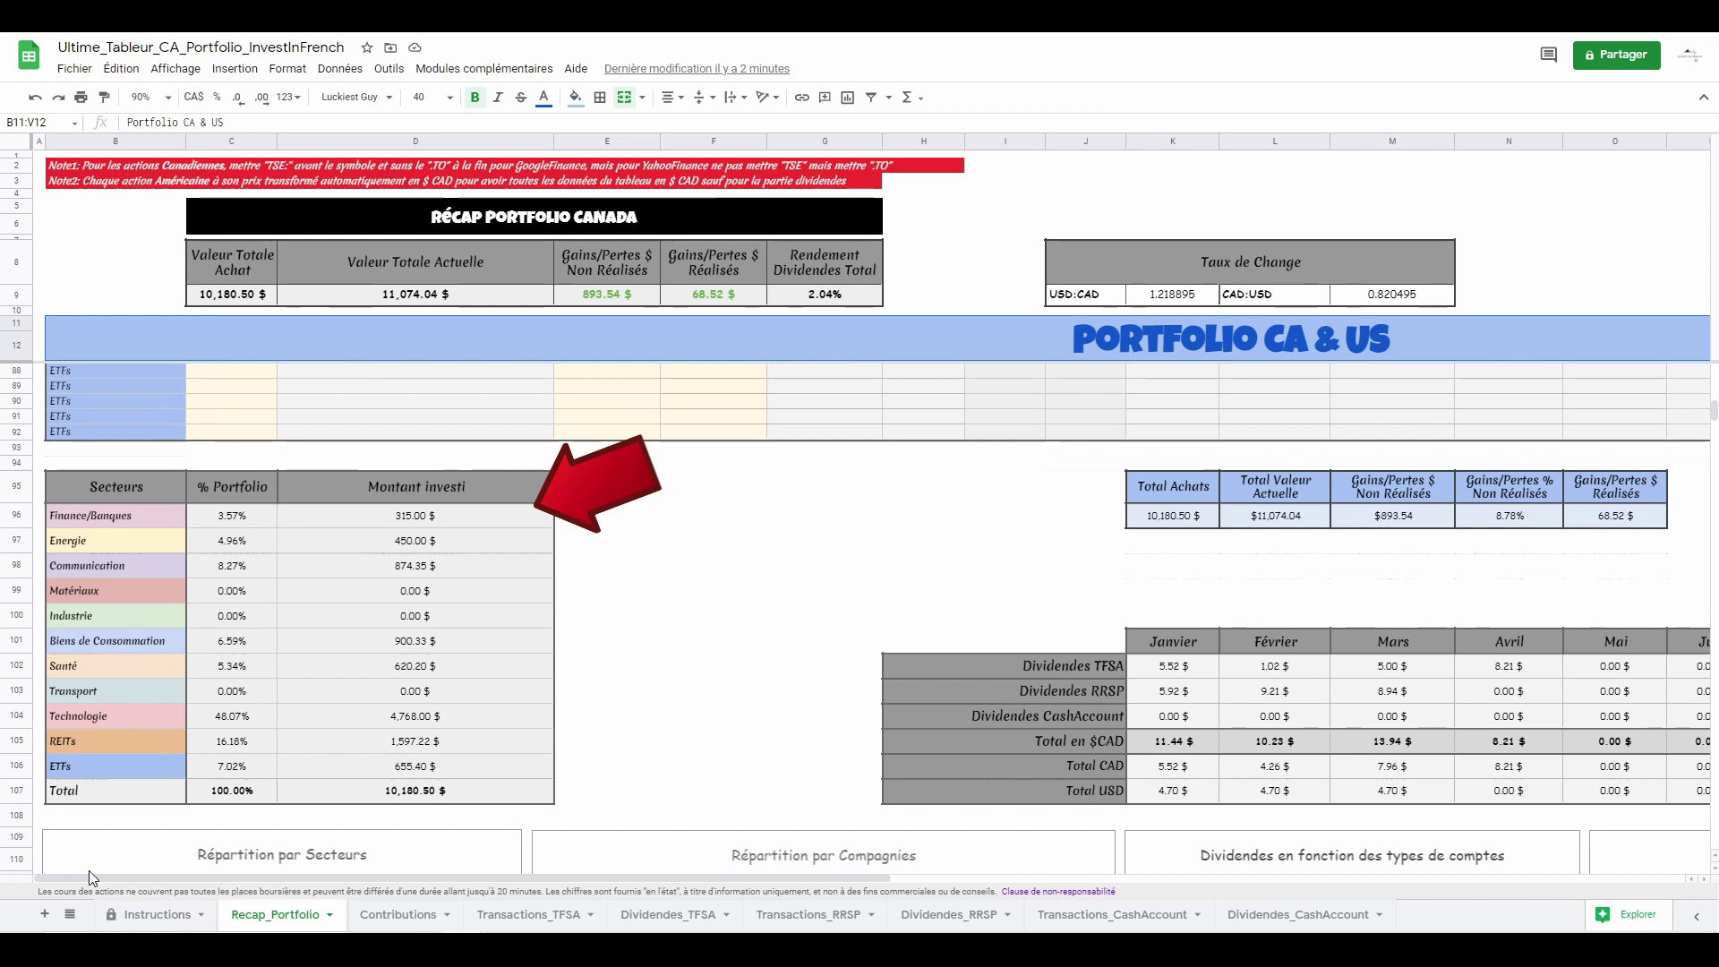
pyautogui.scroll(-5, 88, 870)
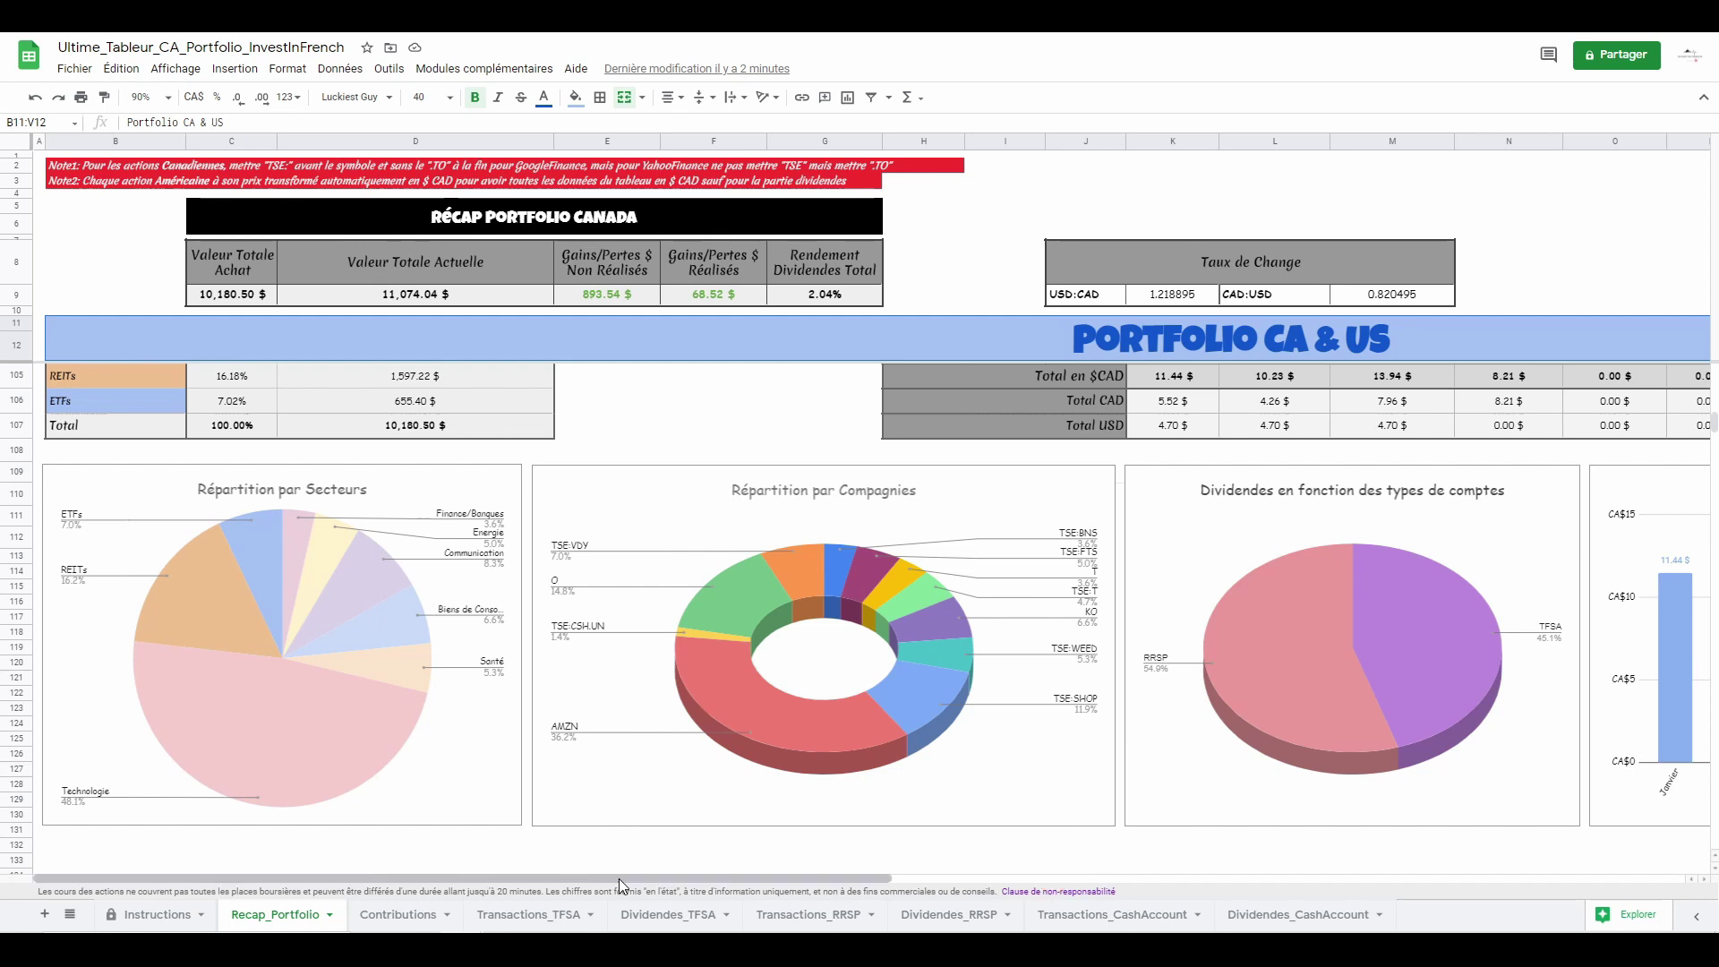
pyautogui.moveTo(620, 878); pyautogui.dragTo(909, 884)
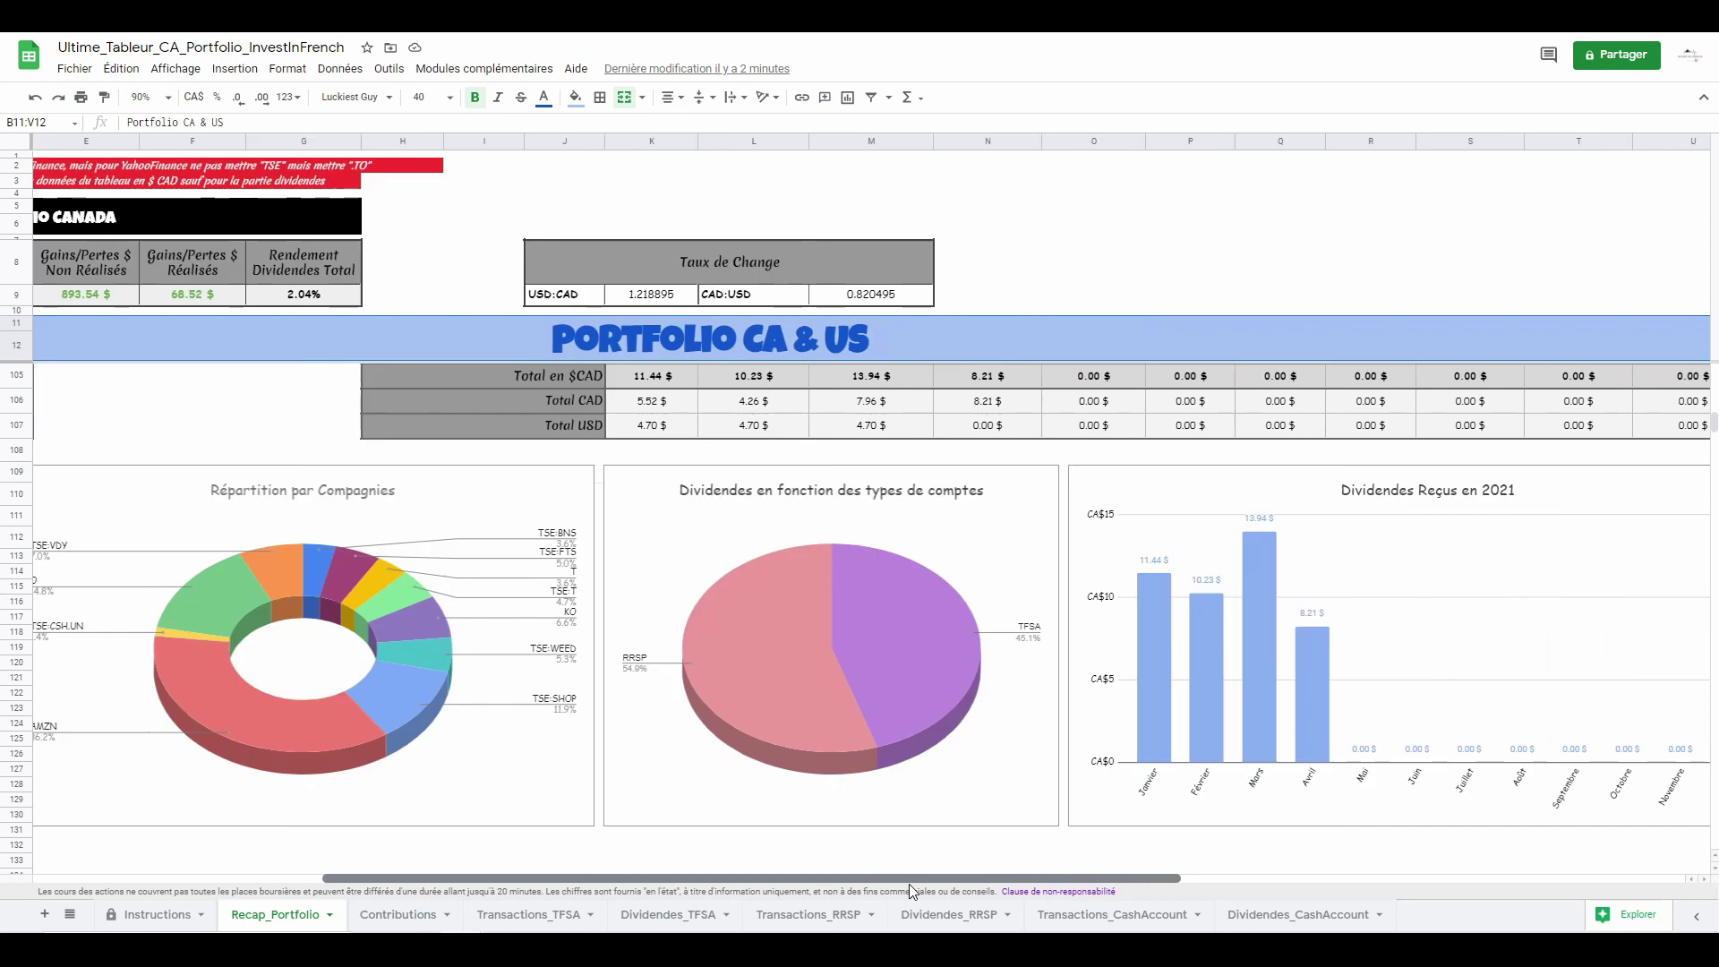
pyautogui.scroll(3, 858, 850)
pyautogui.scroll(-1, 857, 851)
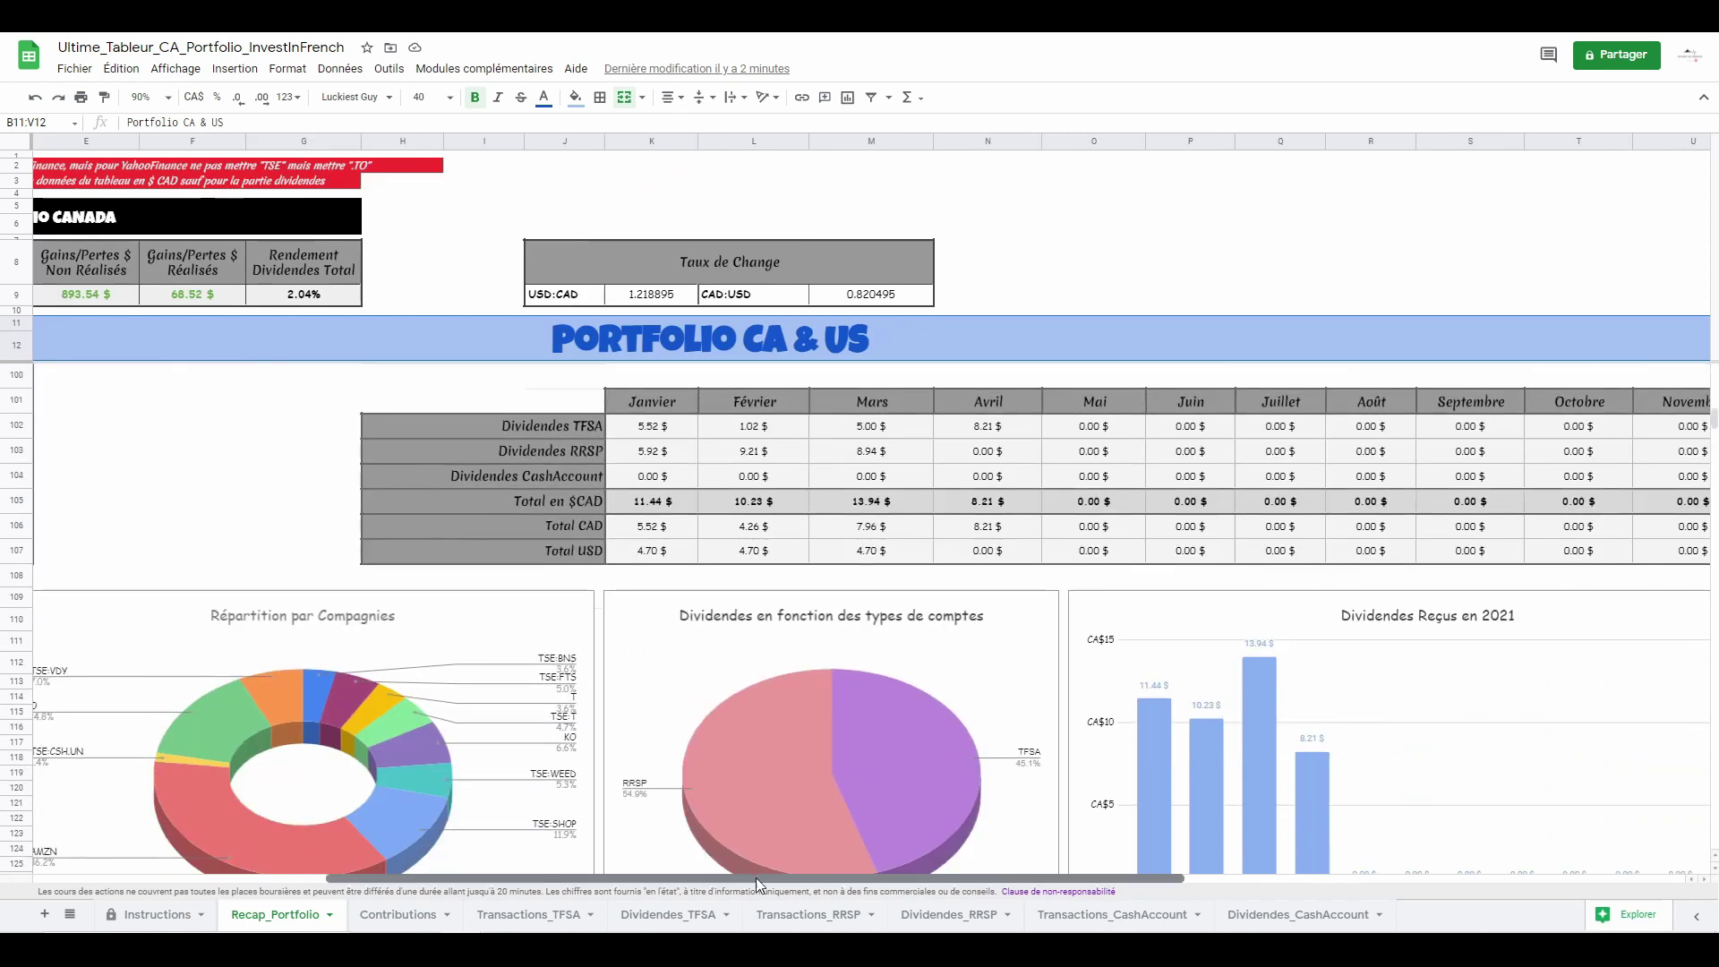
# - On Recap_Portfolio, examine the 2021 monthly dividends table through December, its totals by account and currency, and the dividend charts
pyautogui.moveTo(756, 878); pyautogui.dragTo(840, 879)
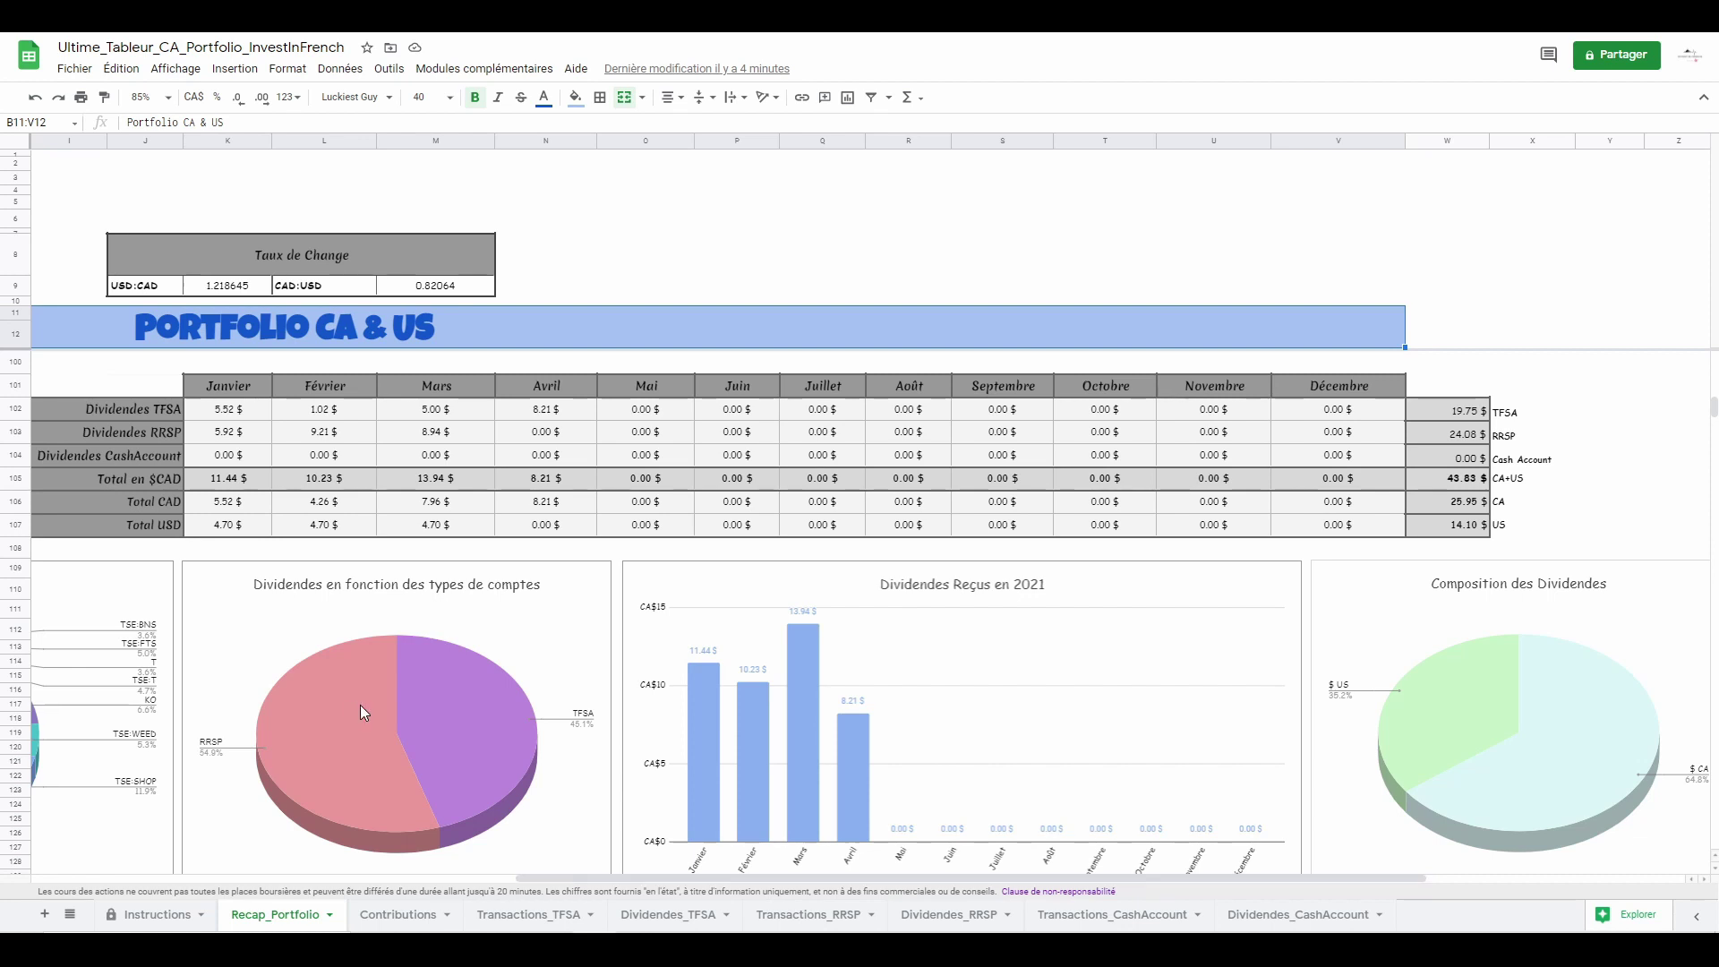
pyautogui.scroll(3, 360, 705)
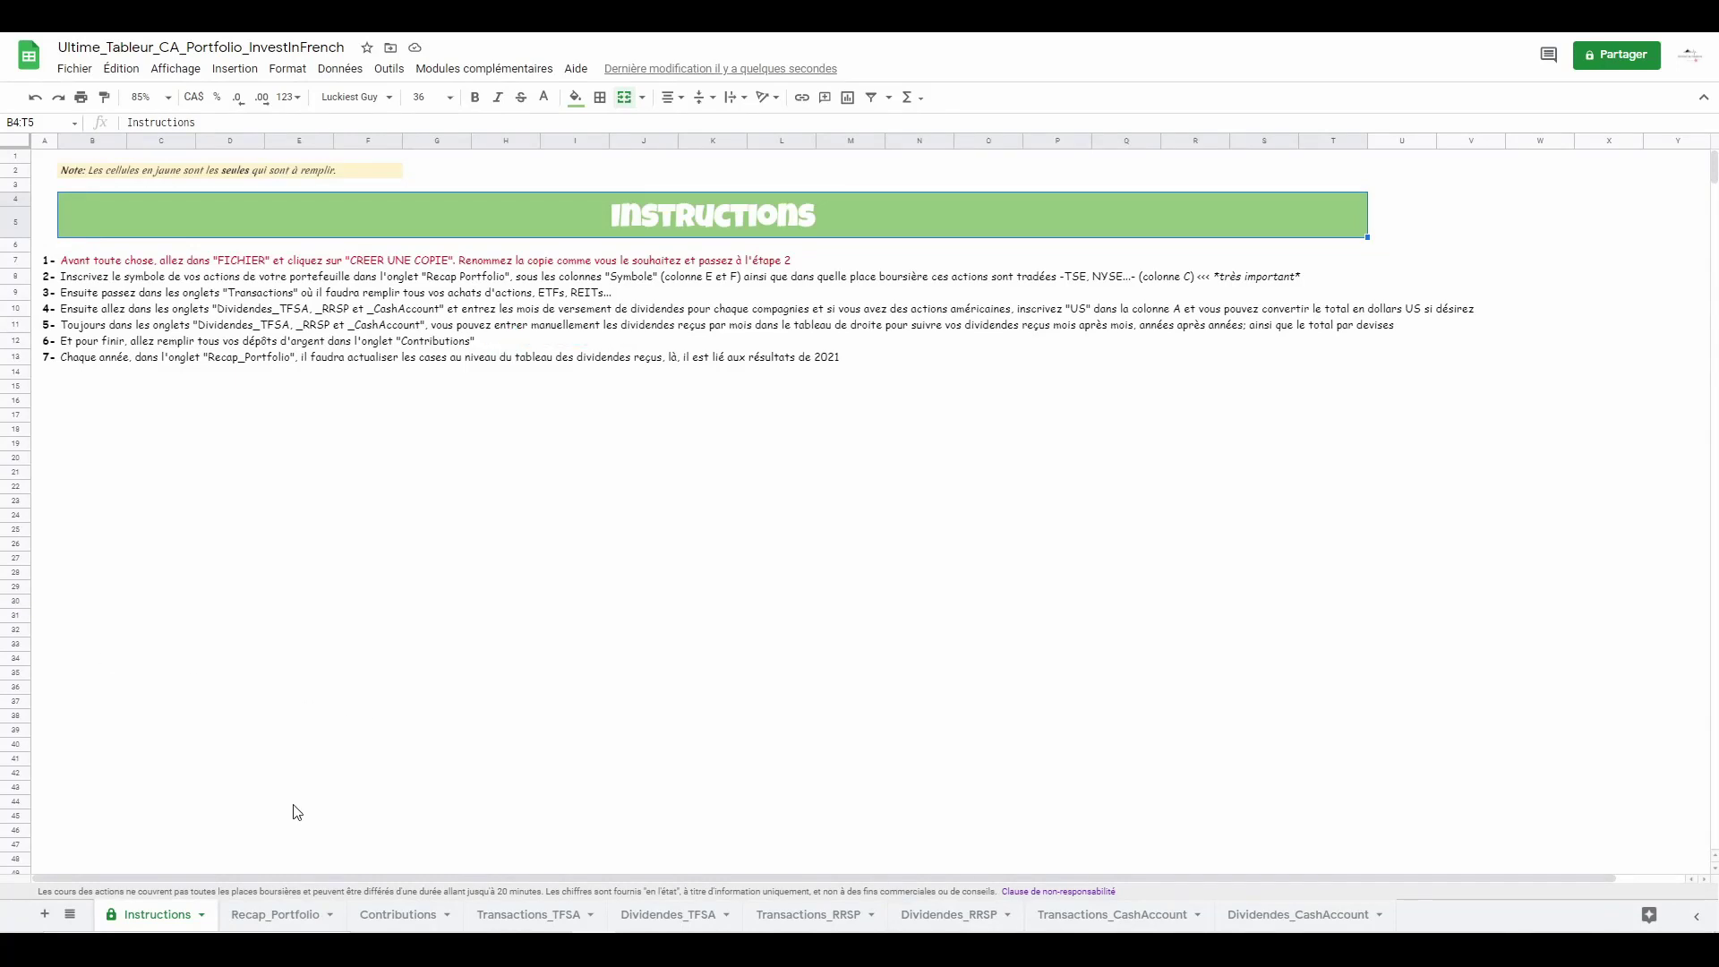
# - On the Contributions sheet, enter a 300 contribution to CELI-TFSA for April 2021
pyautogui.click(385, 914)
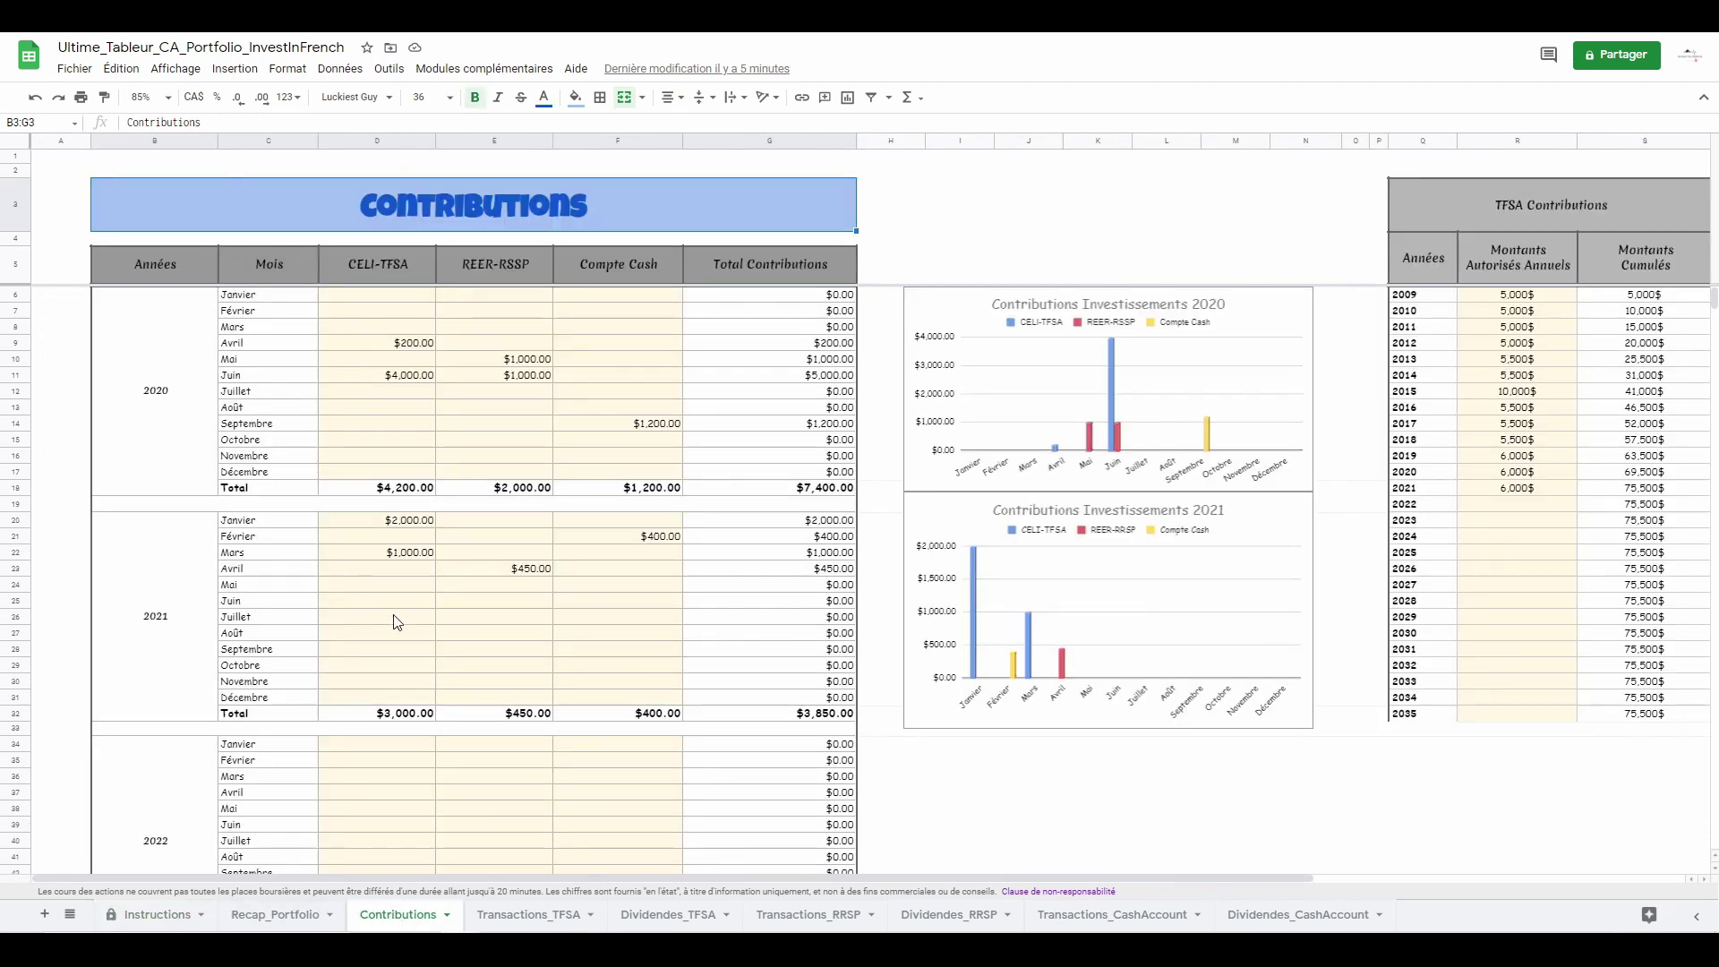
pyautogui.click(397, 572)
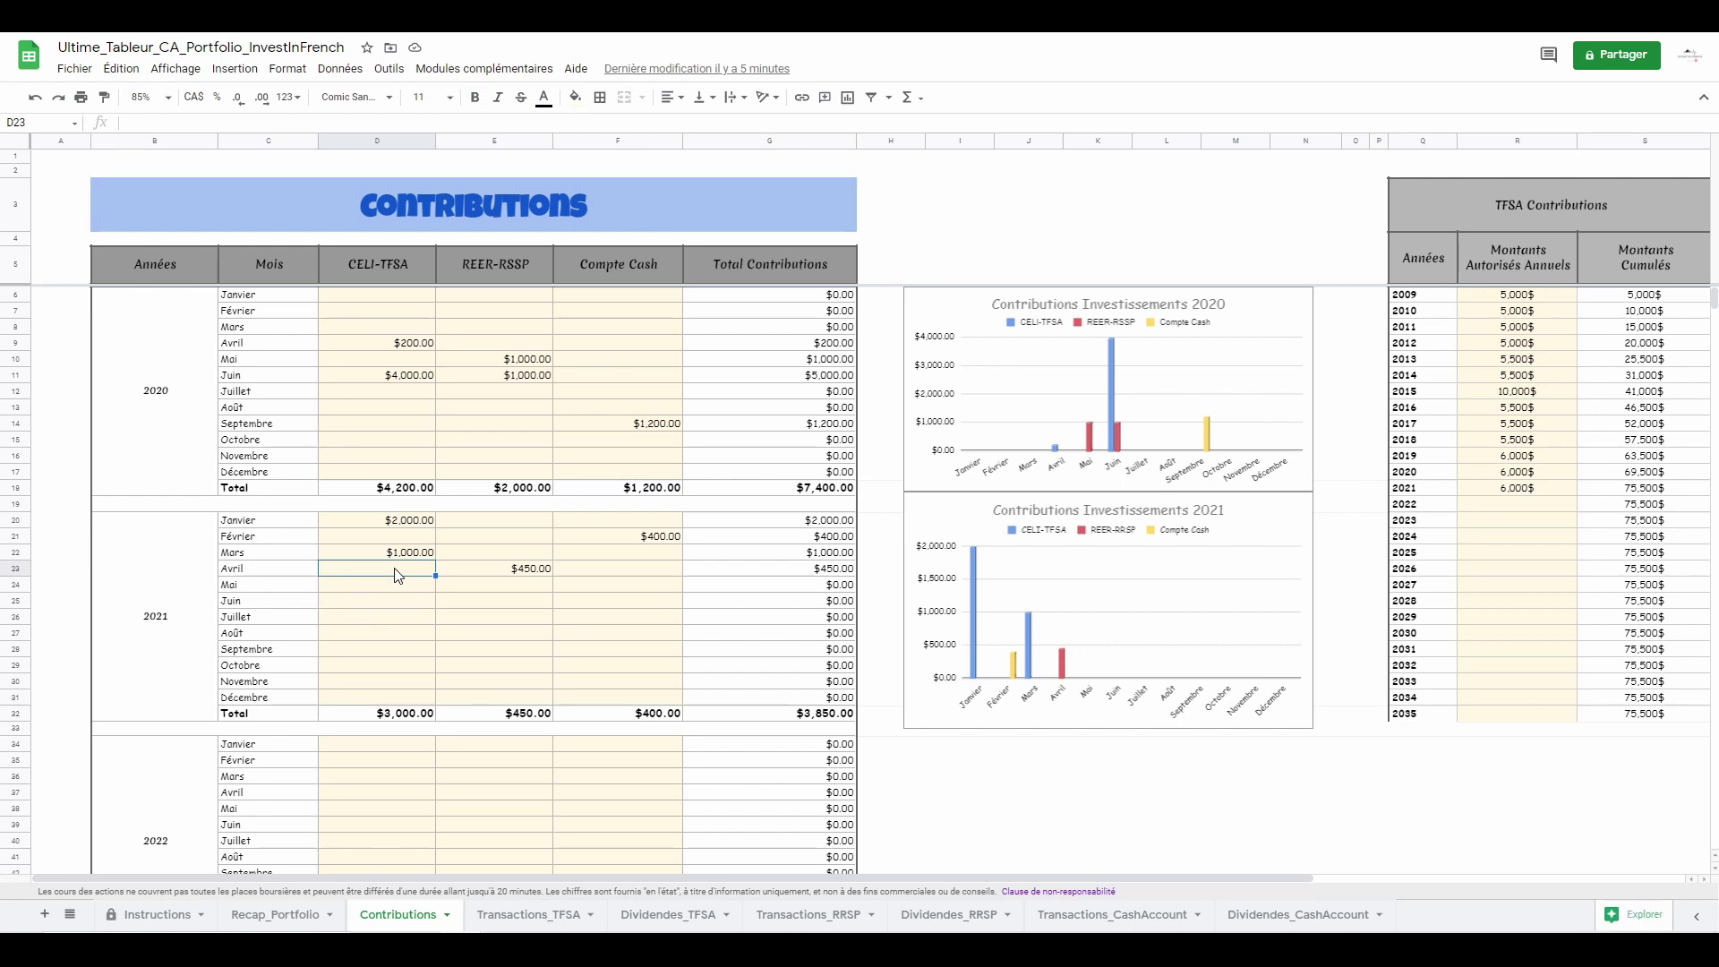
pyautogui.write('300')
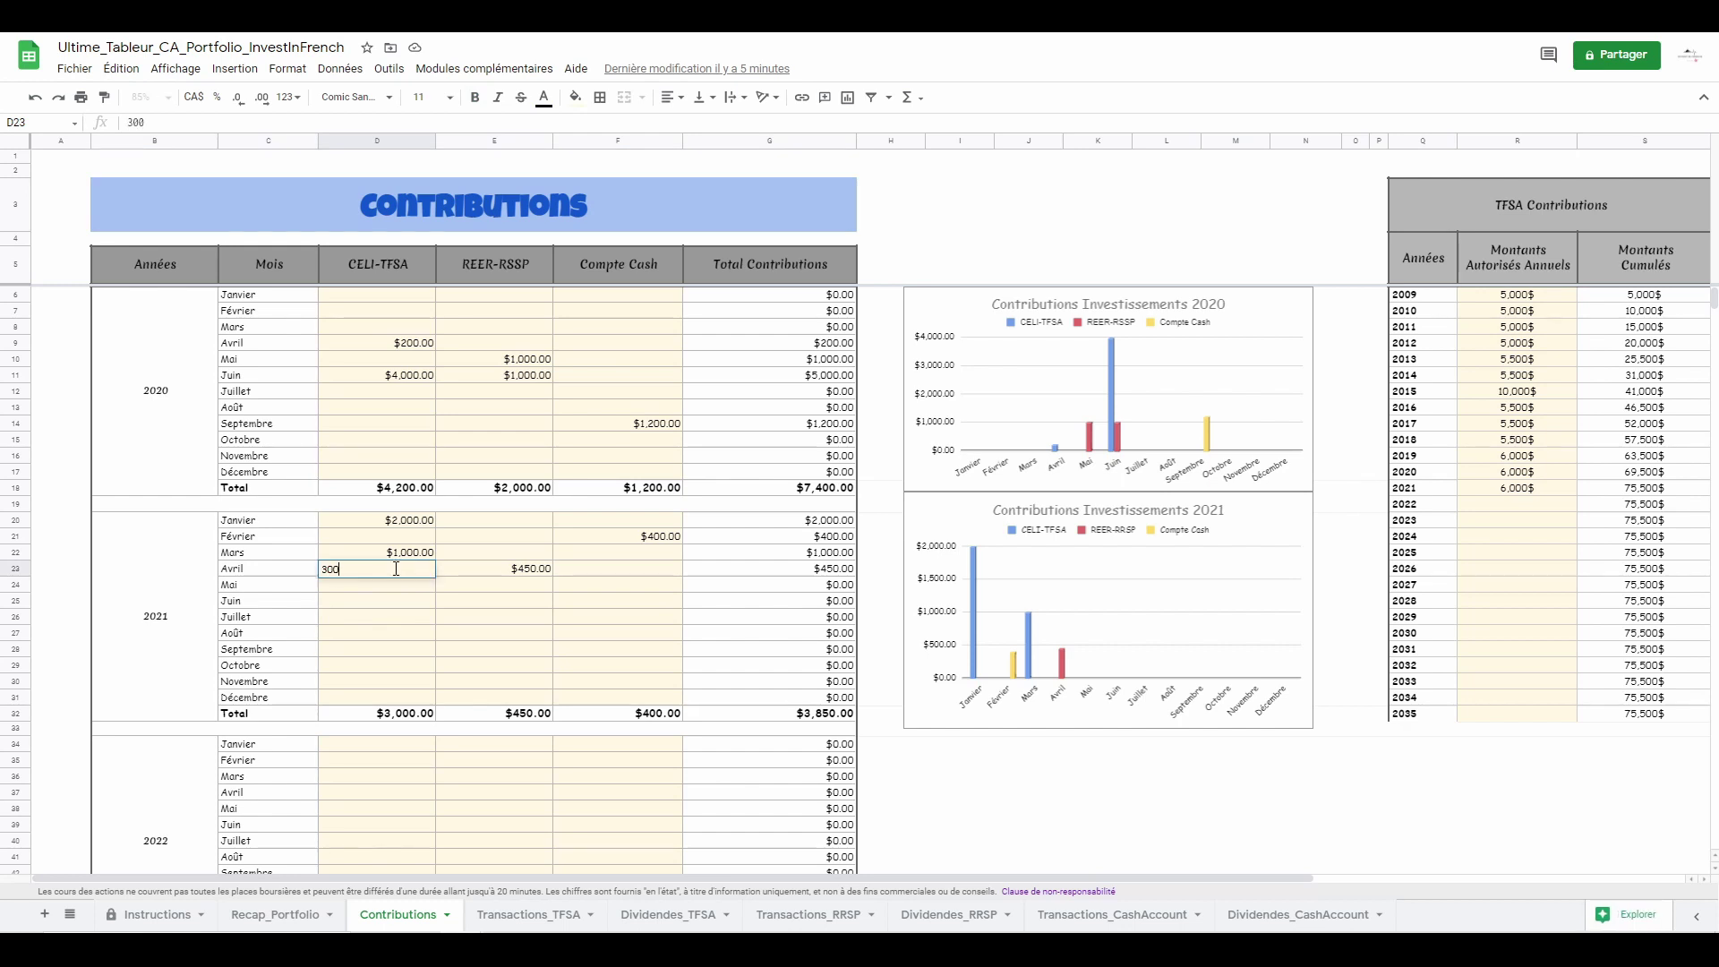
pyautogui.press('Return')
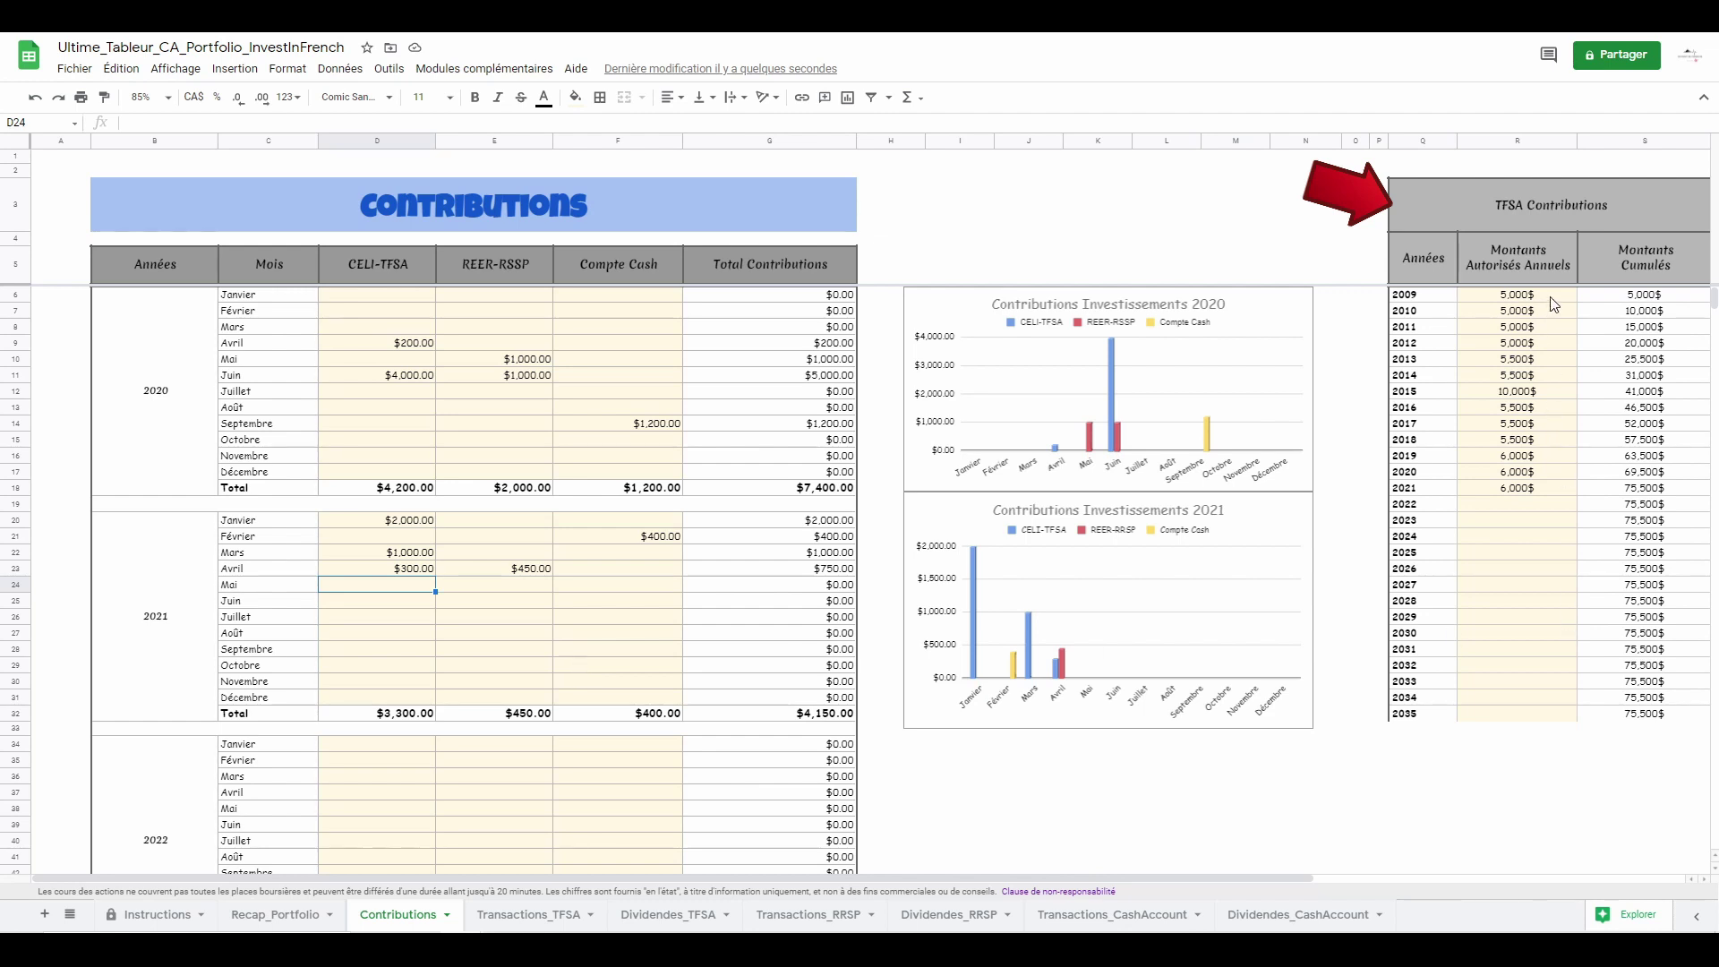
# - Clear the authorized annual TFSA amounts for 2009 to 2012, and return to the Instructions sheet
pyautogui.moveTo(1554, 304); pyautogui.dragTo(1555, 347)
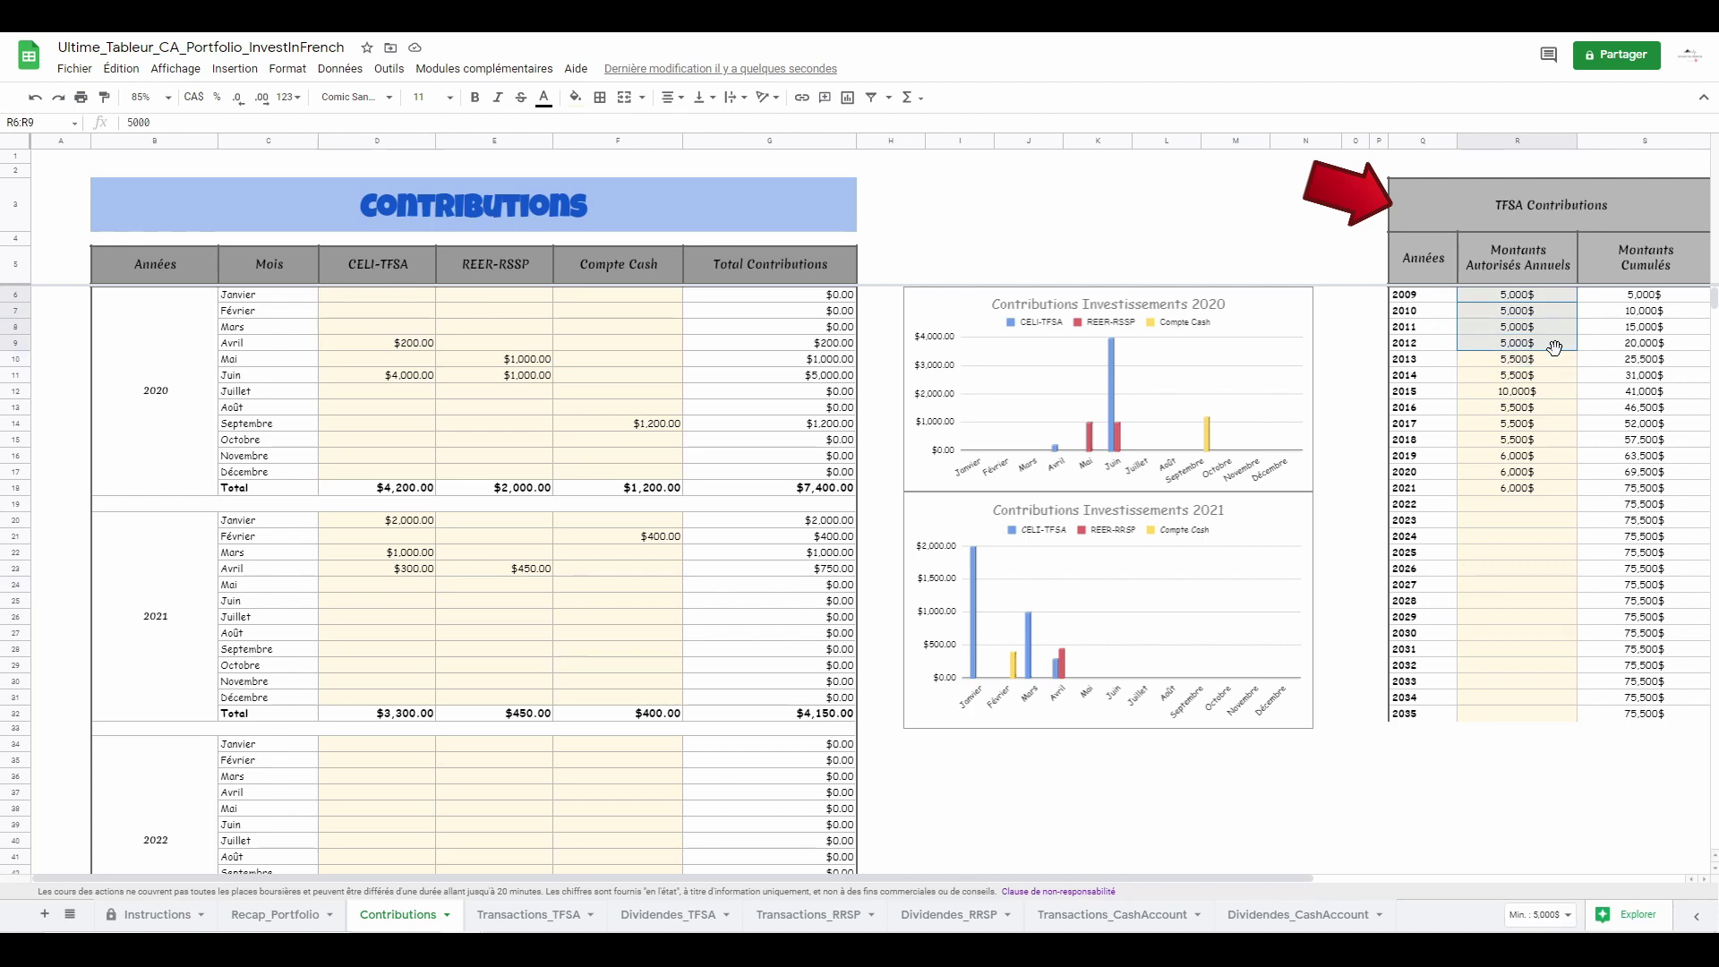
pyautogui.press('Delete')
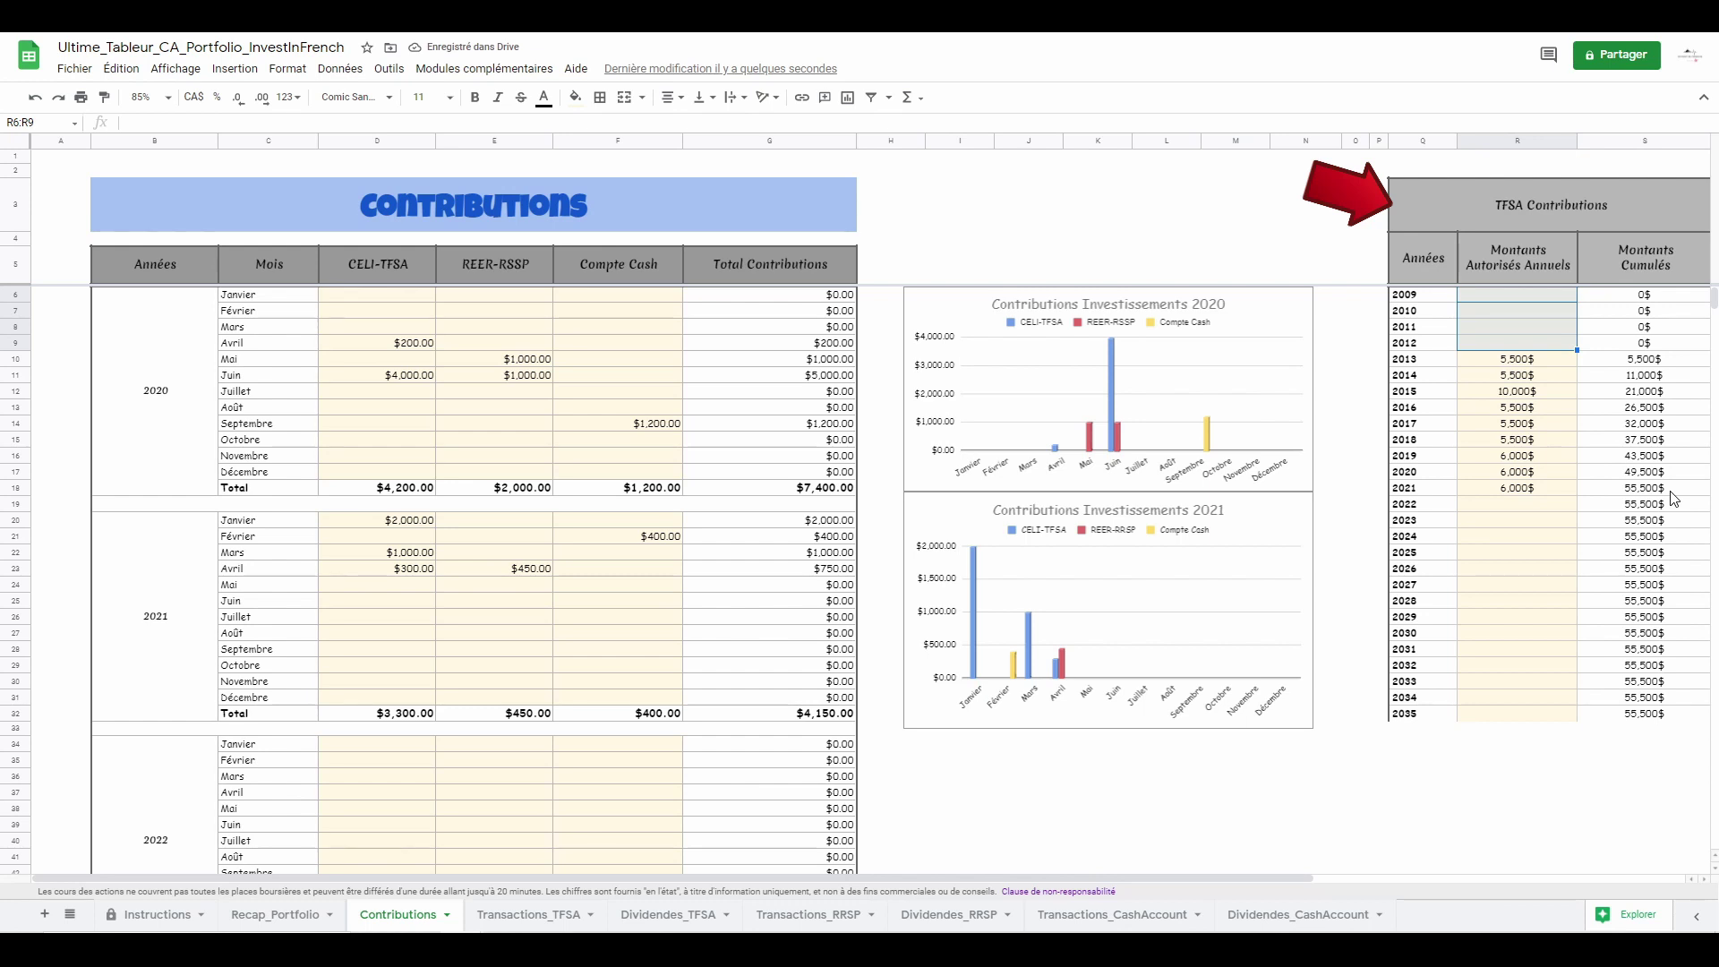
pyautogui.click(161, 916)
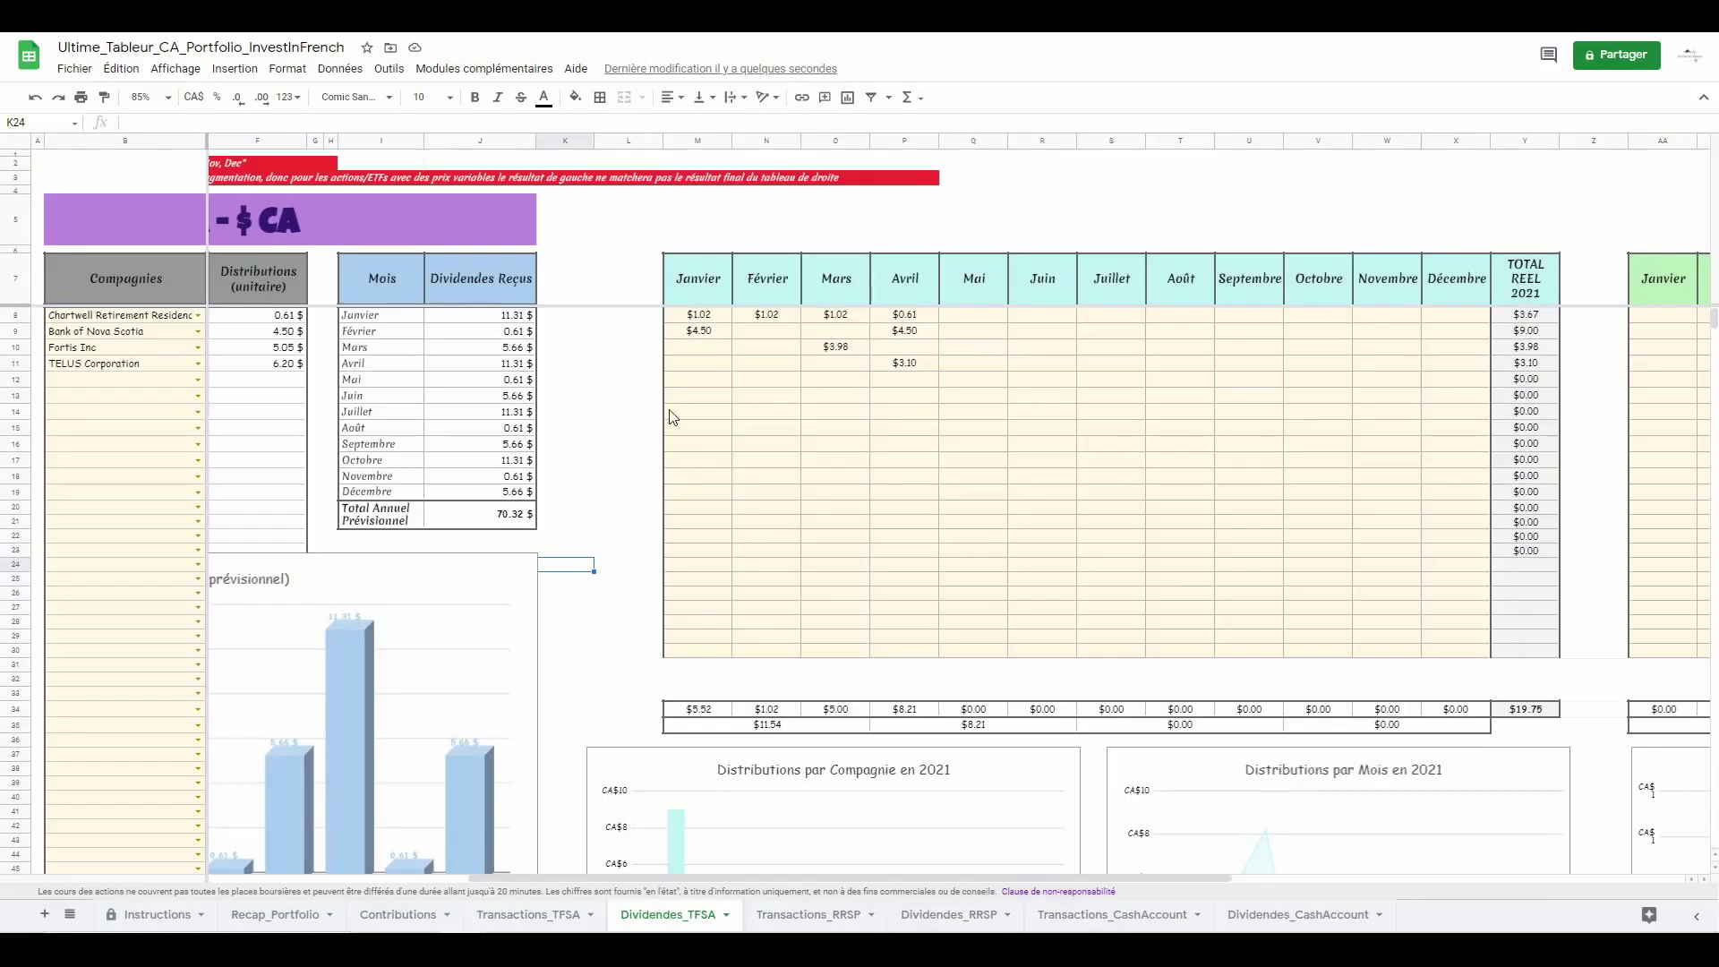
# - On Dividendes_TFSA, clear the 2021 received dividends from January to December and change the table's total header to "TOTAL REEL 2022"
pyautogui.moveTo(689, 315); pyautogui.dragTo(1443, 656)
pyautogui.press('Delete')
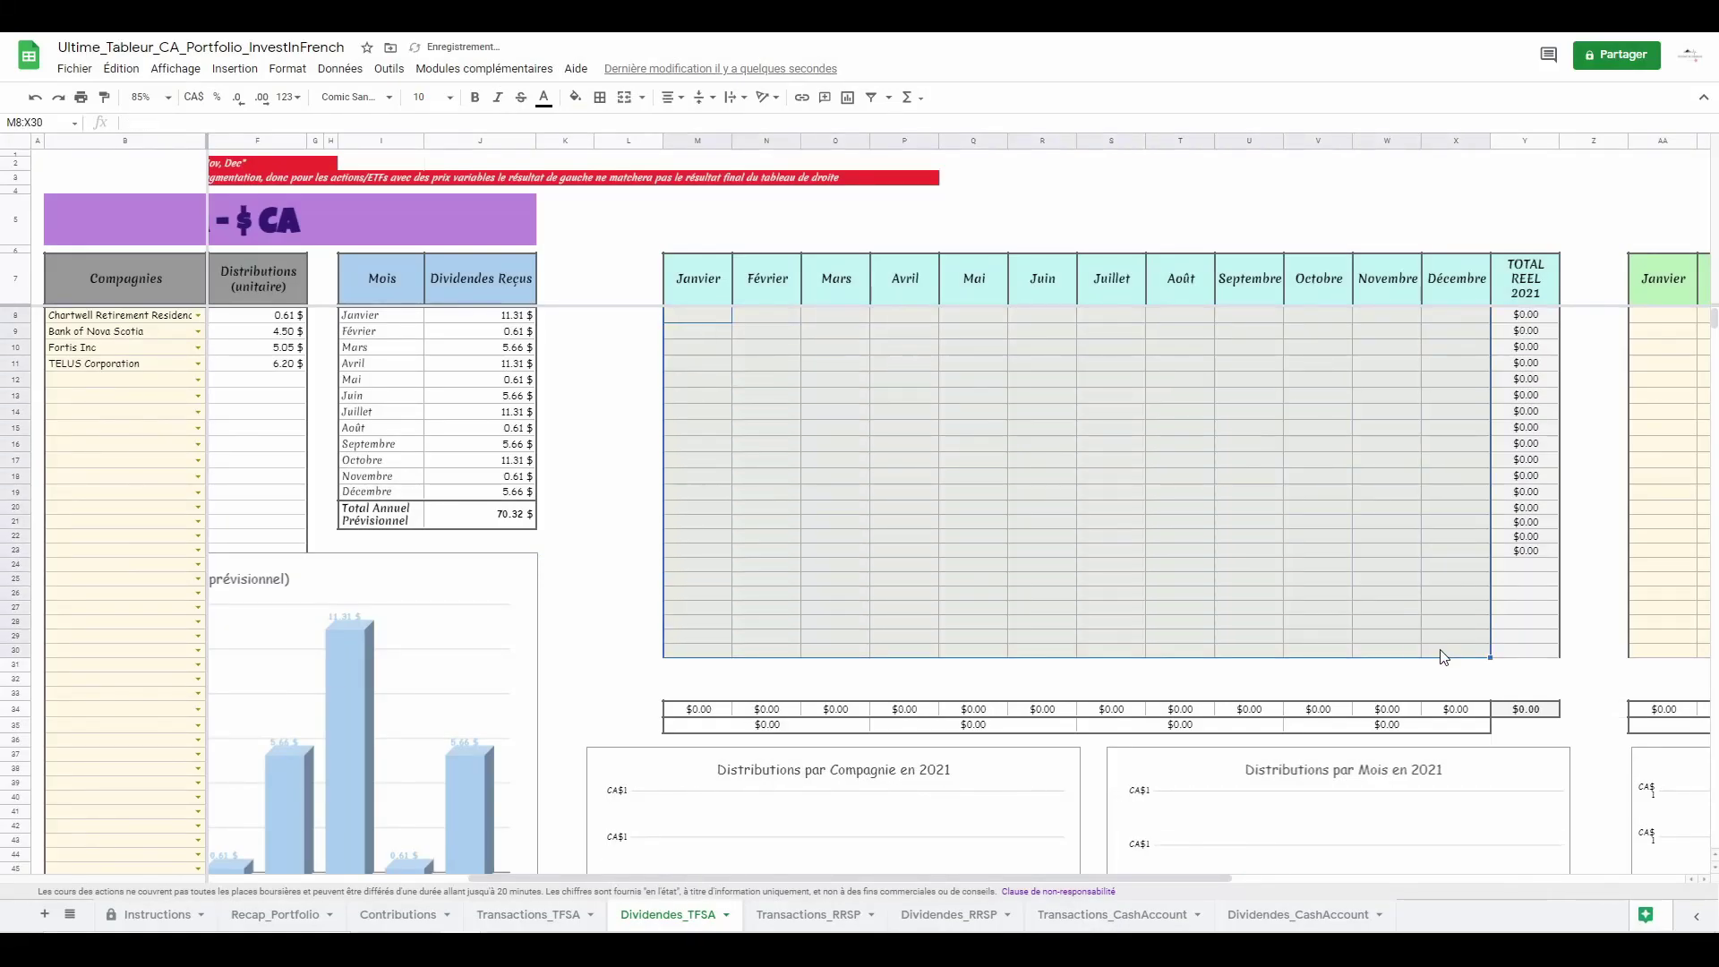
pyautogui.click(1535, 293)
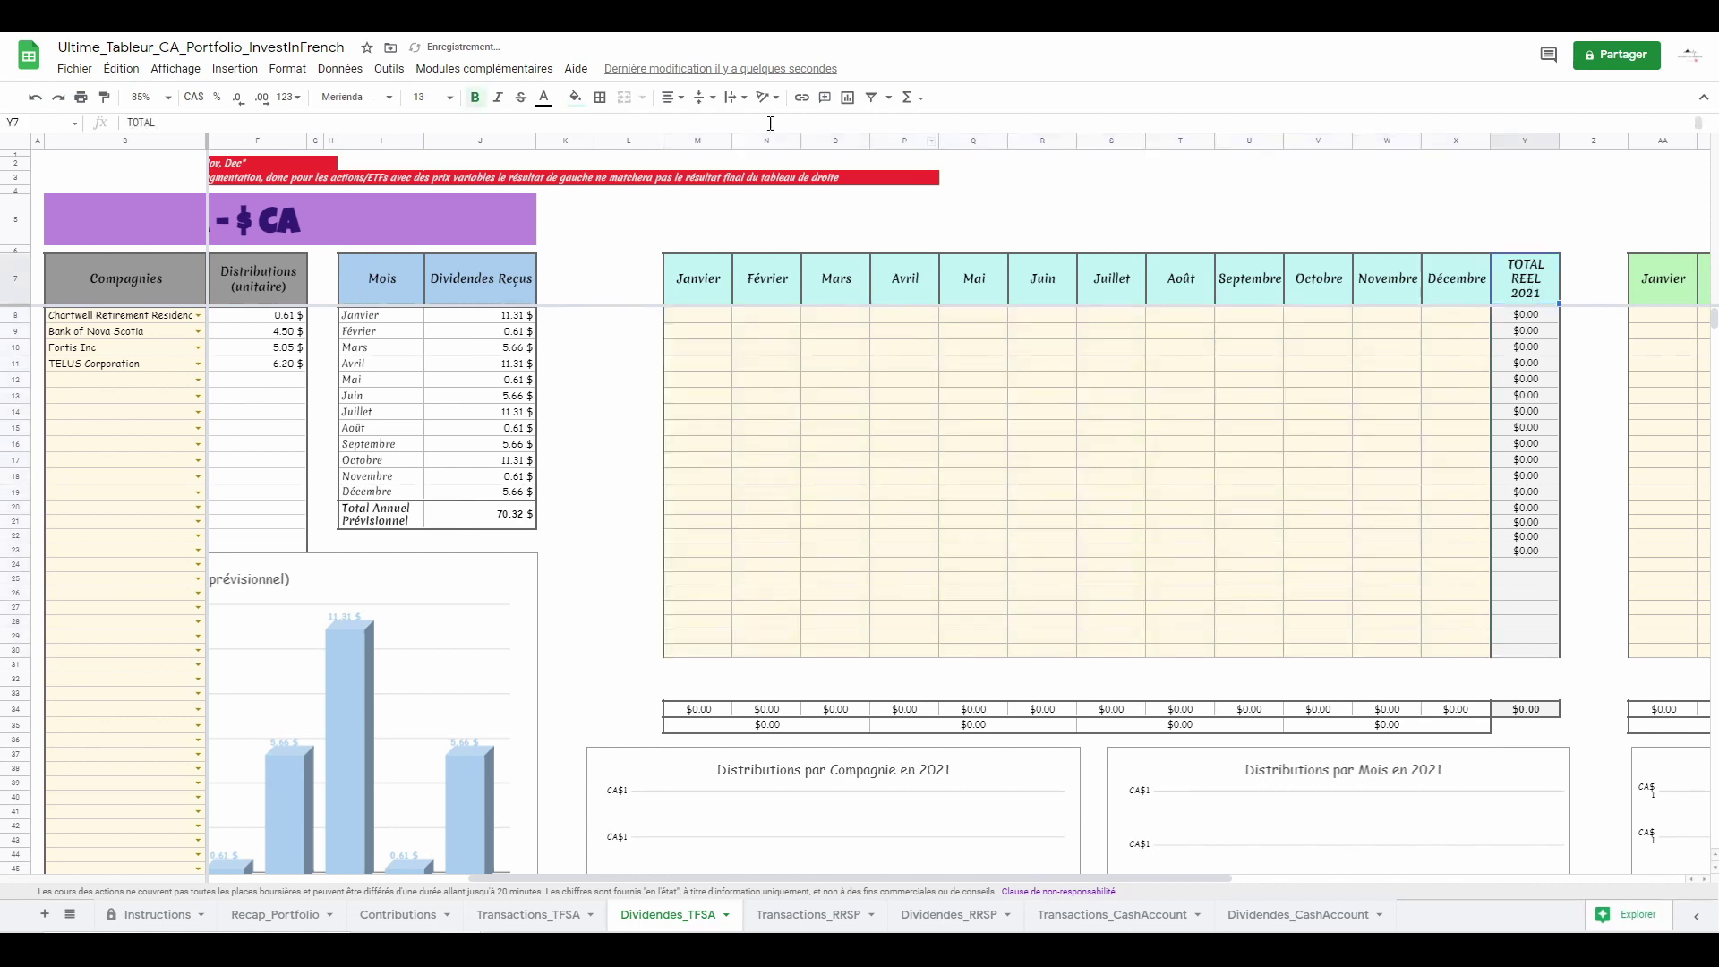
pyautogui.click(469, 121)
pyautogui.press('Down')
pyautogui.press('Down')
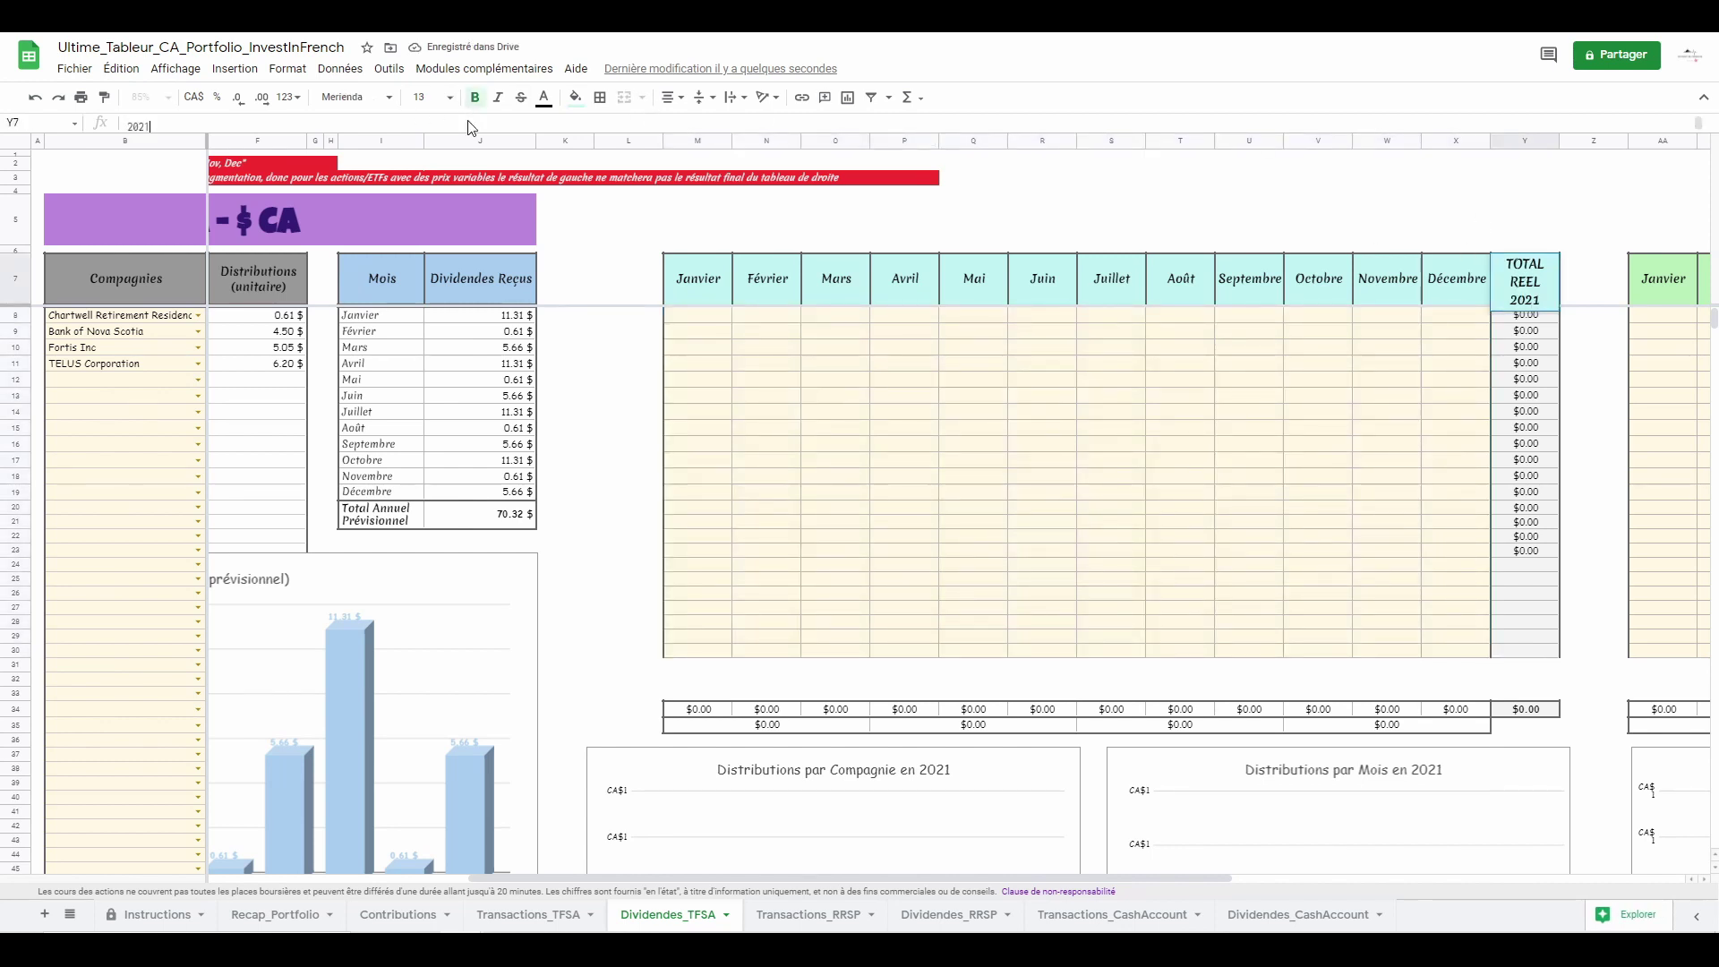
pyautogui.press('BackSpace')
pyautogui.write('2')
pyautogui.press('Return')
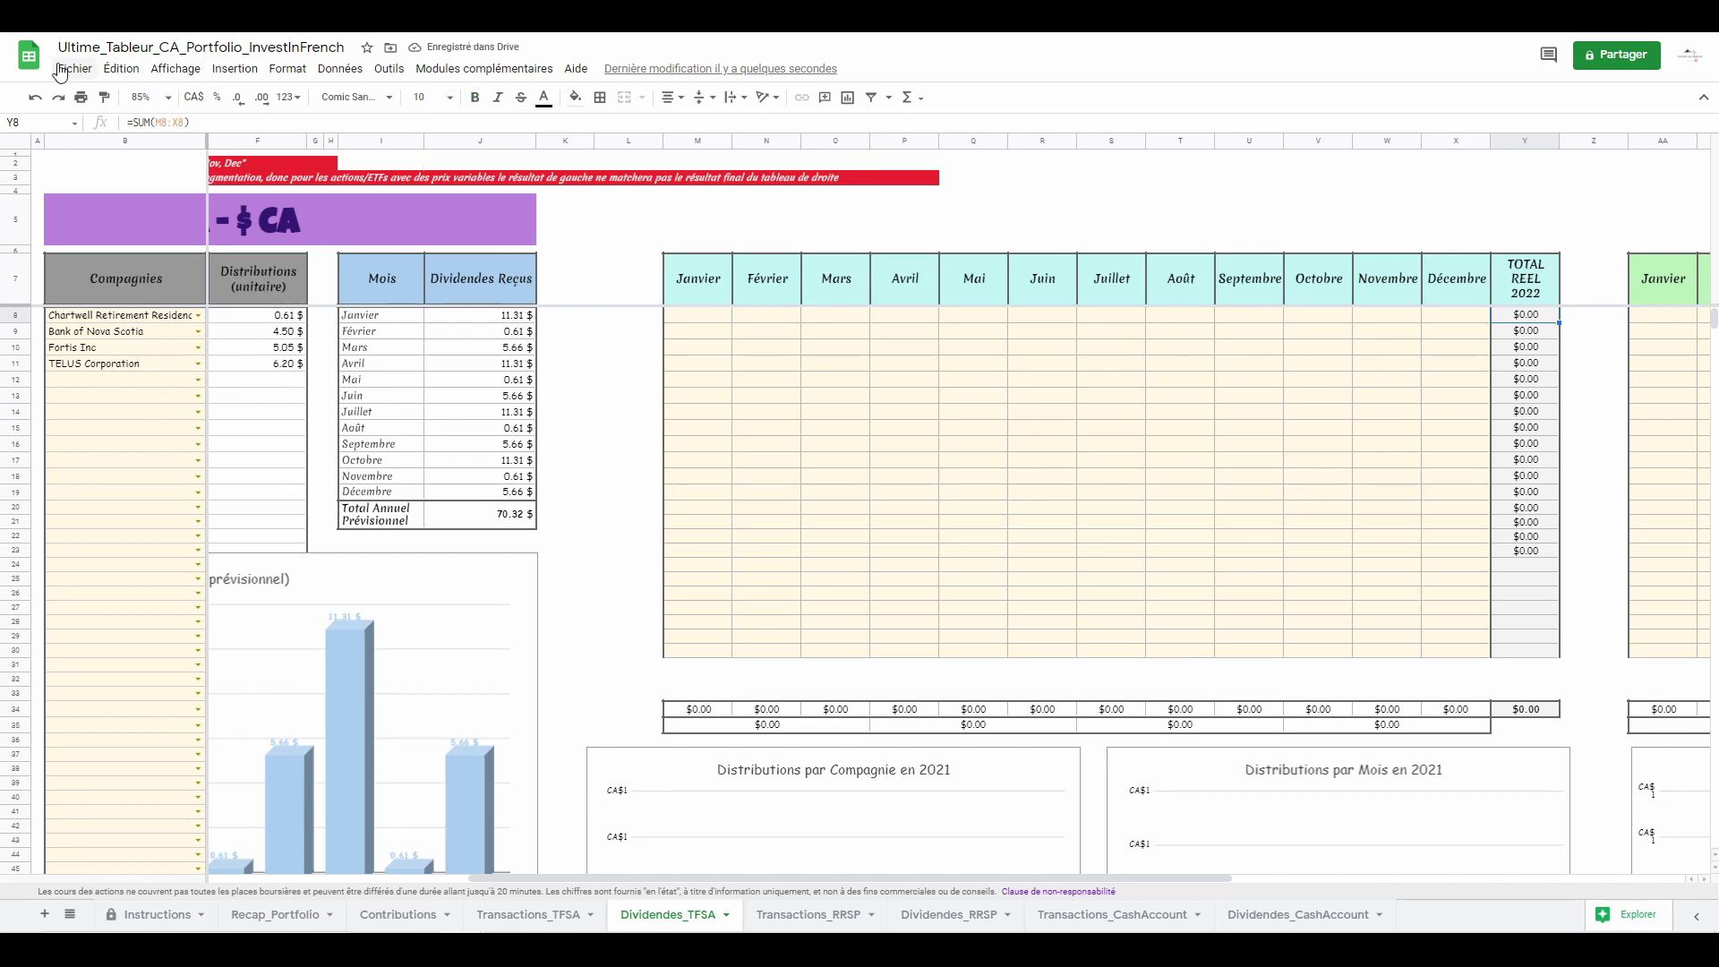
# - Undo the header year change and the clearing of the received dividends, then deselect the table
pyautogui.click(35, 99)
pyautogui.click(35, 99)
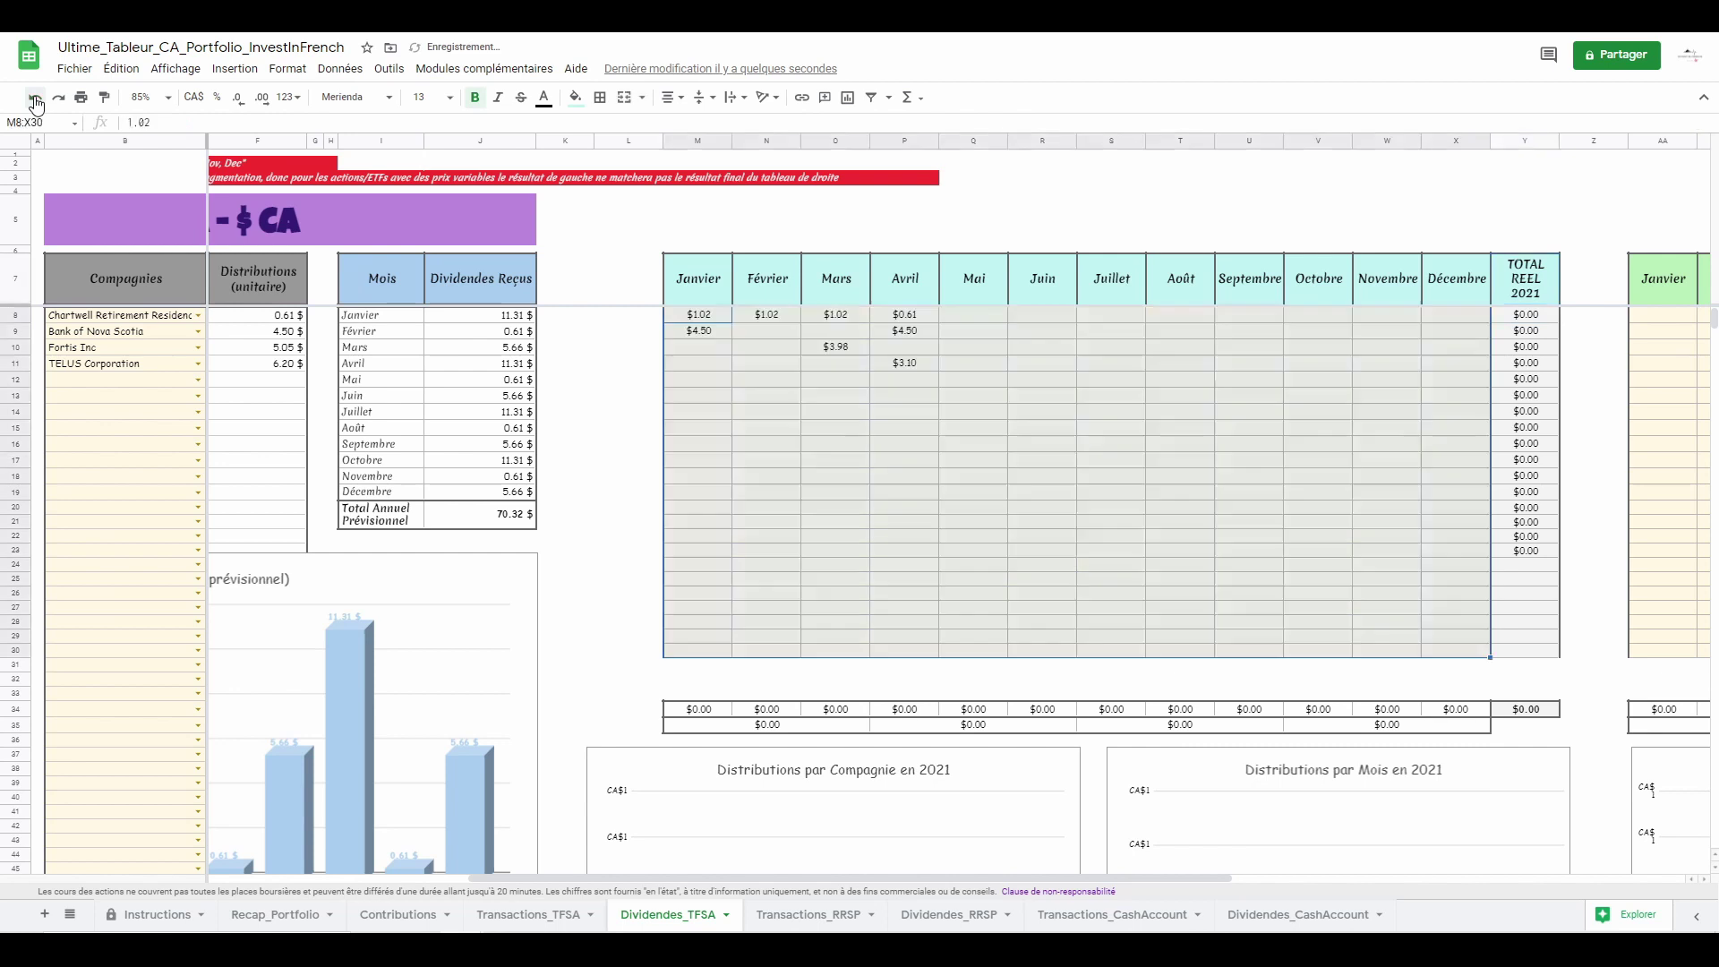
pyautogui.click(586, 363)
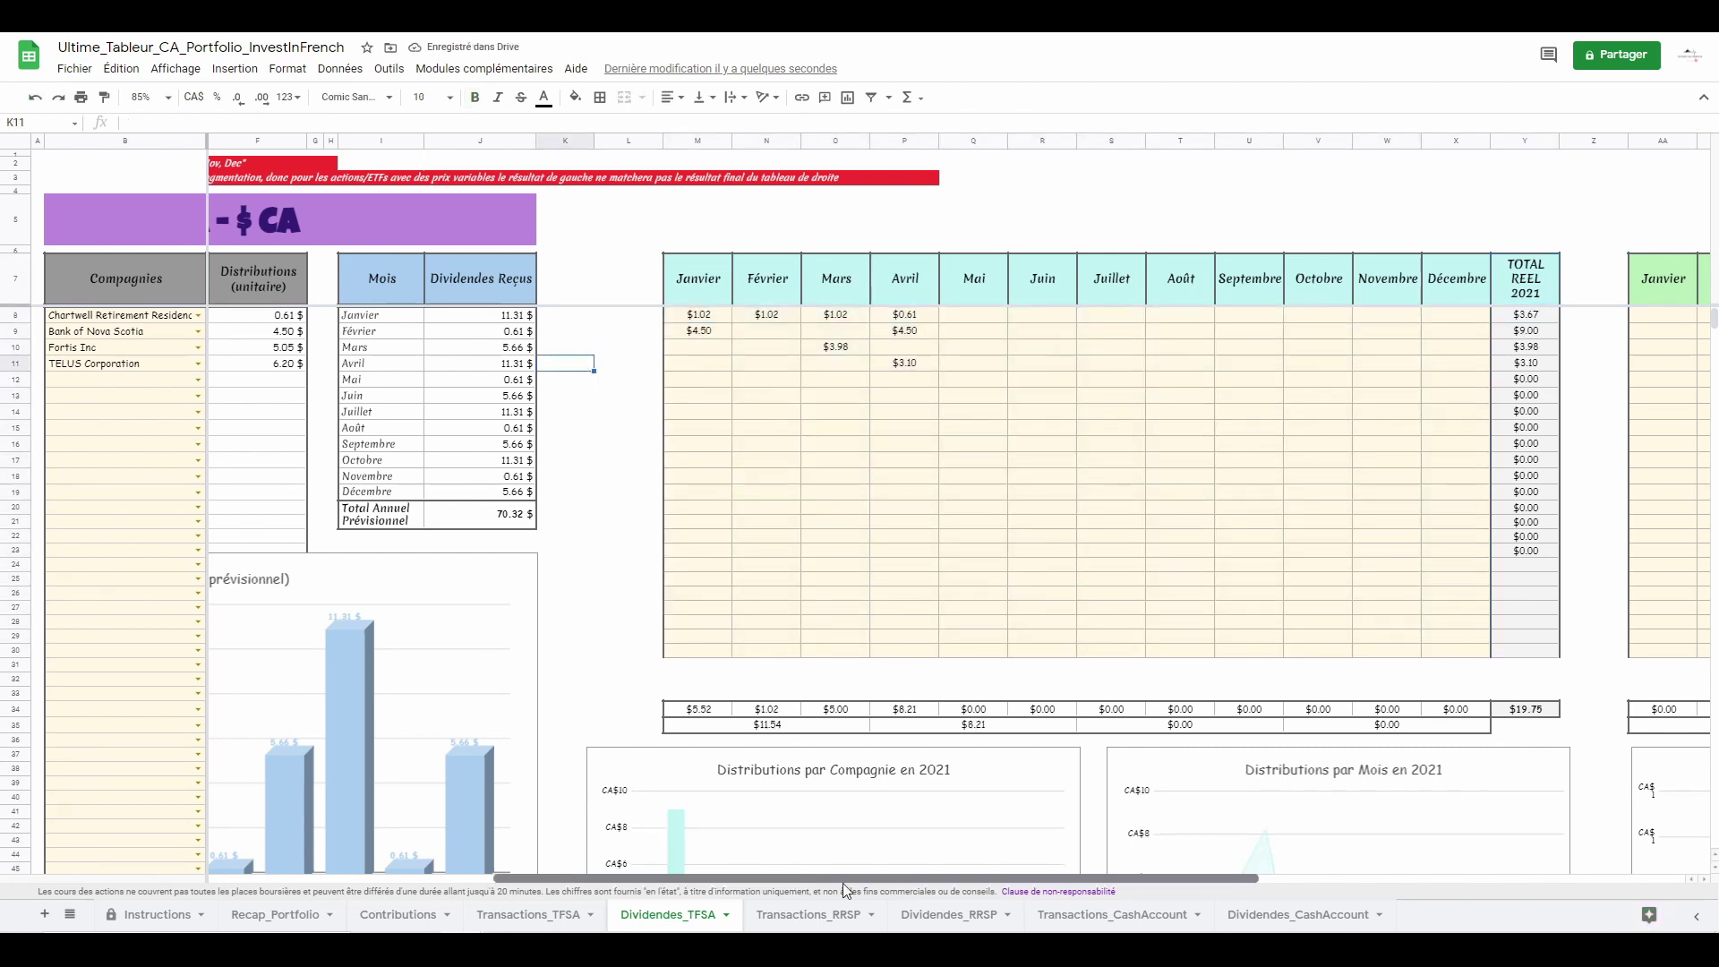
# - Check which cell feeds January's TFSA dividends on Recap_Portfolio, and locate the January 2022 total on Dividendes_TFSA
pyautogui.moveTo(793, 877); pyautogui.dragTo(1245, 877)
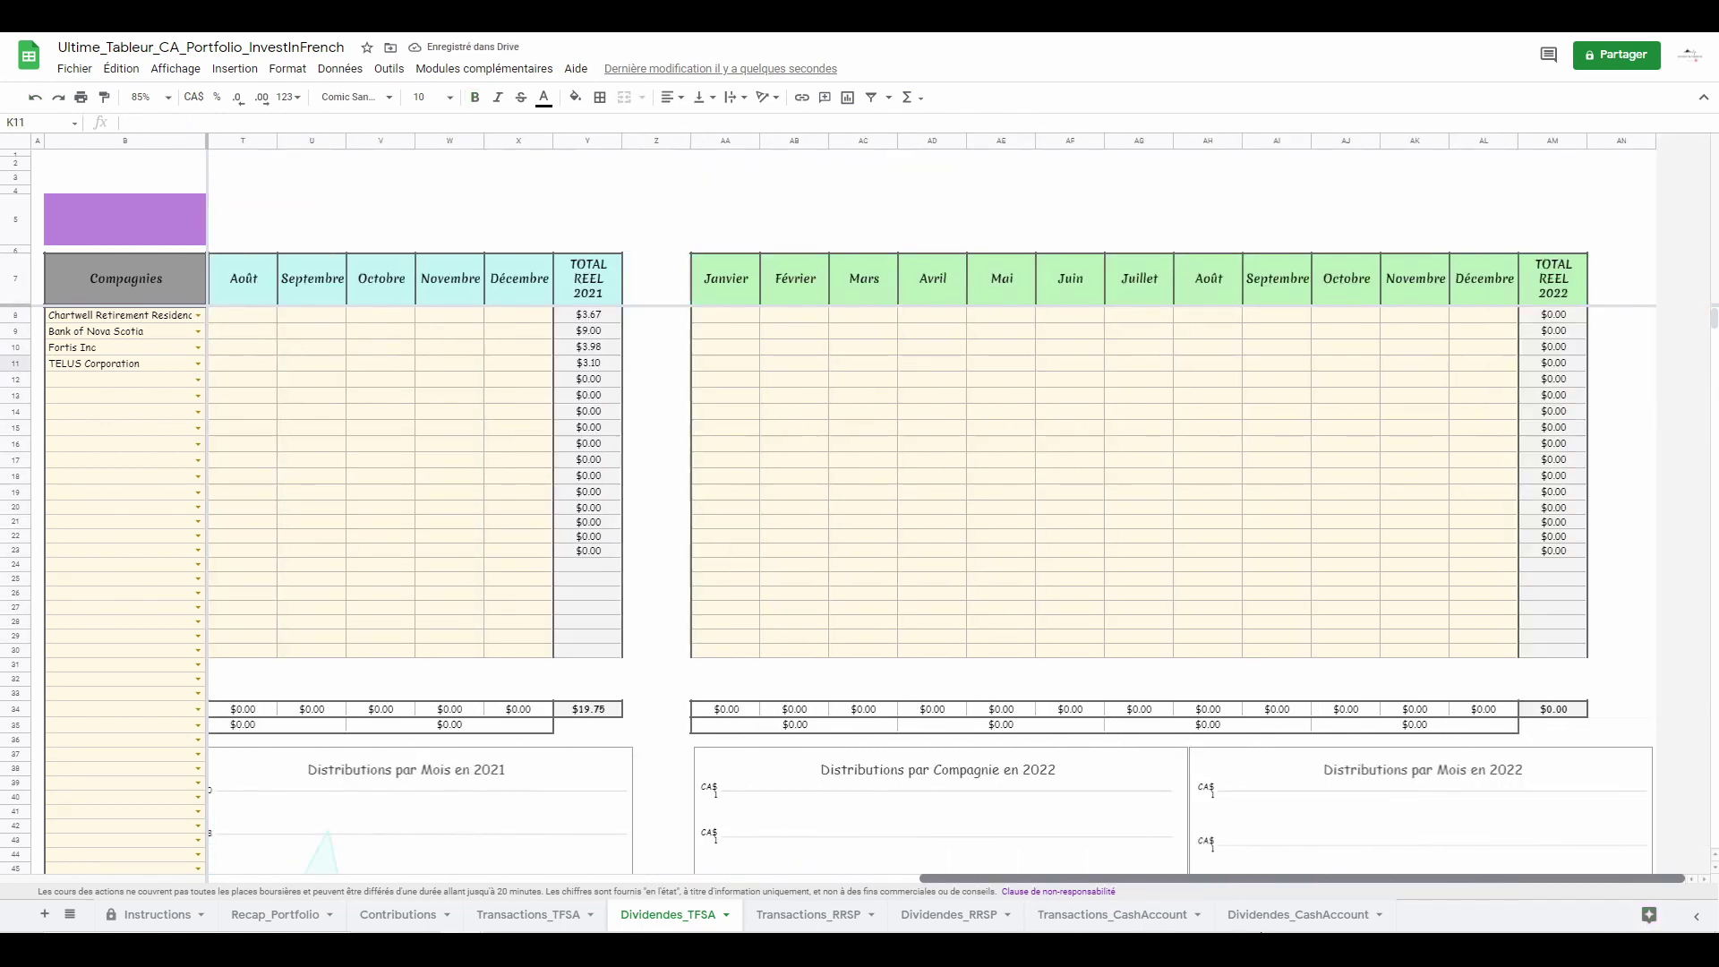
pyautogui.click(304, 914)
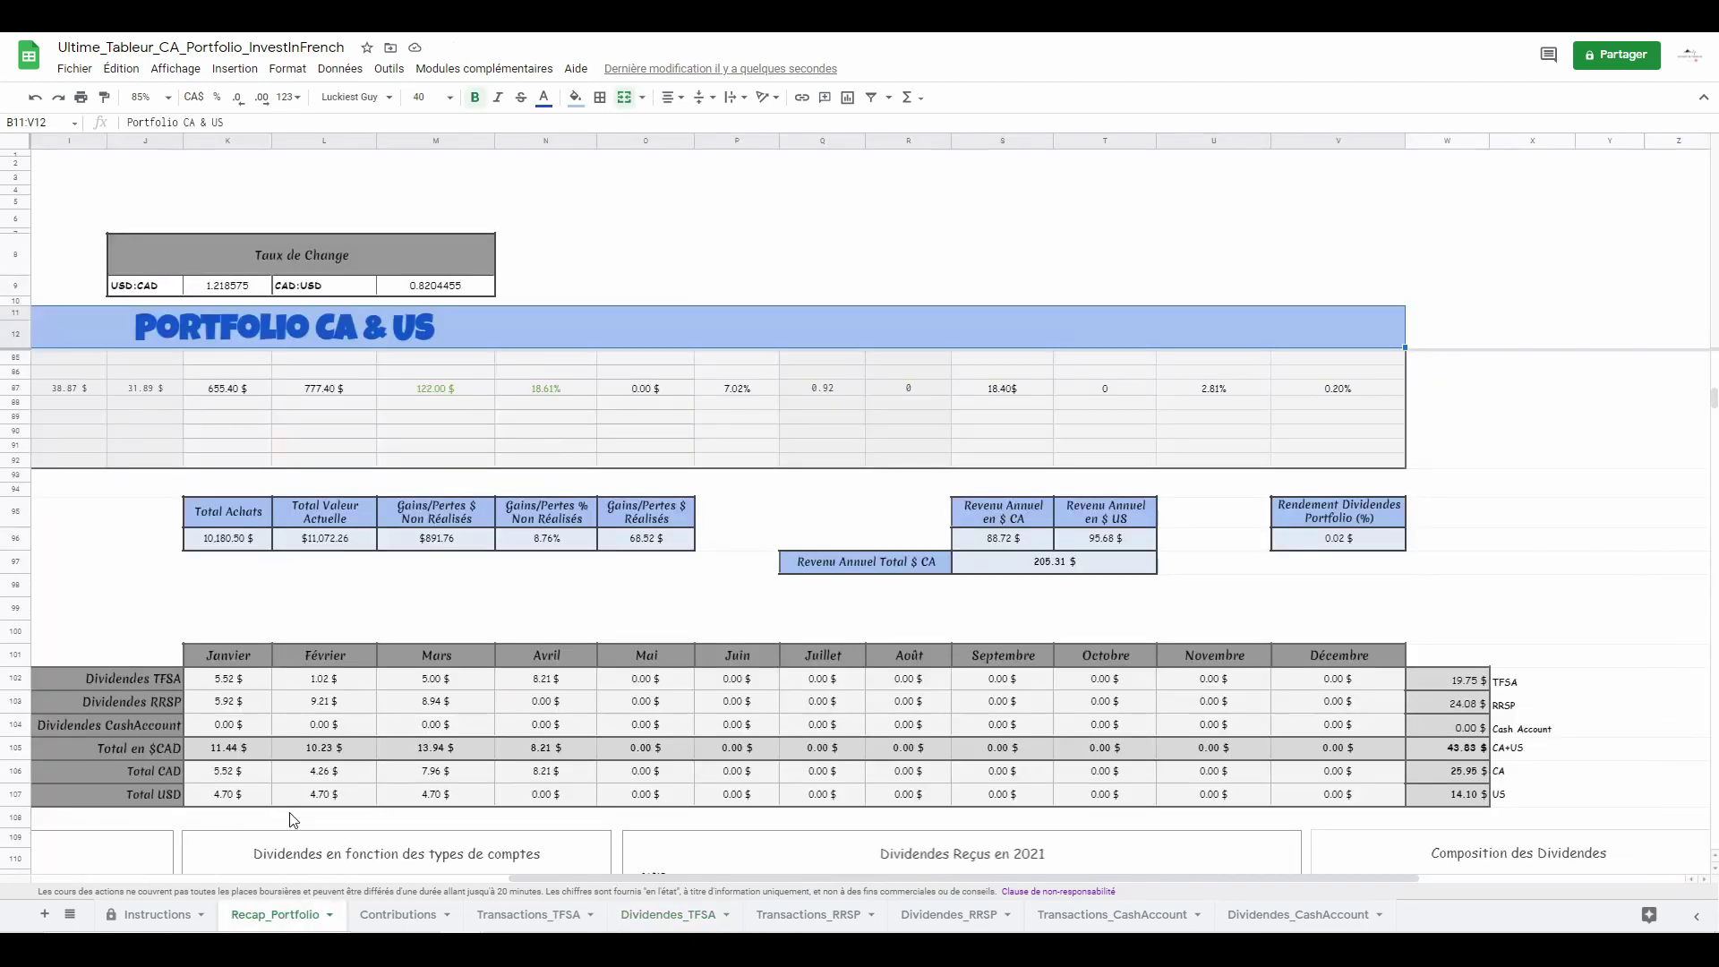
pyautogui.click(239, 685)
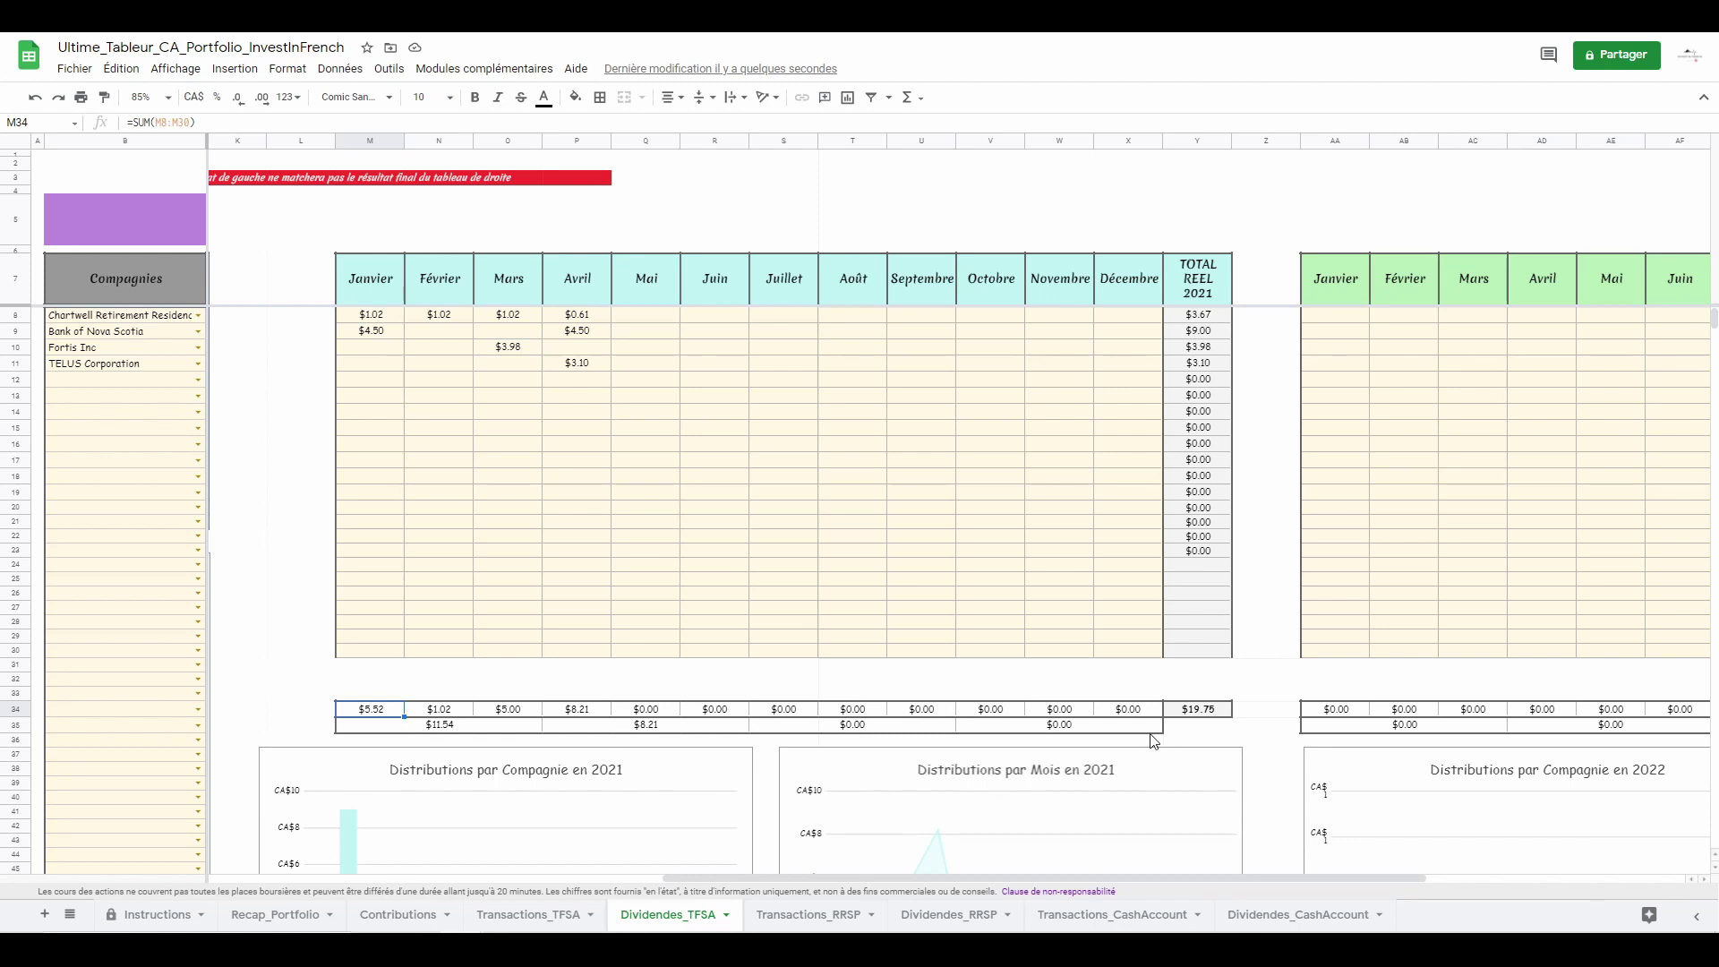
pyautogui.click(1332, 717)
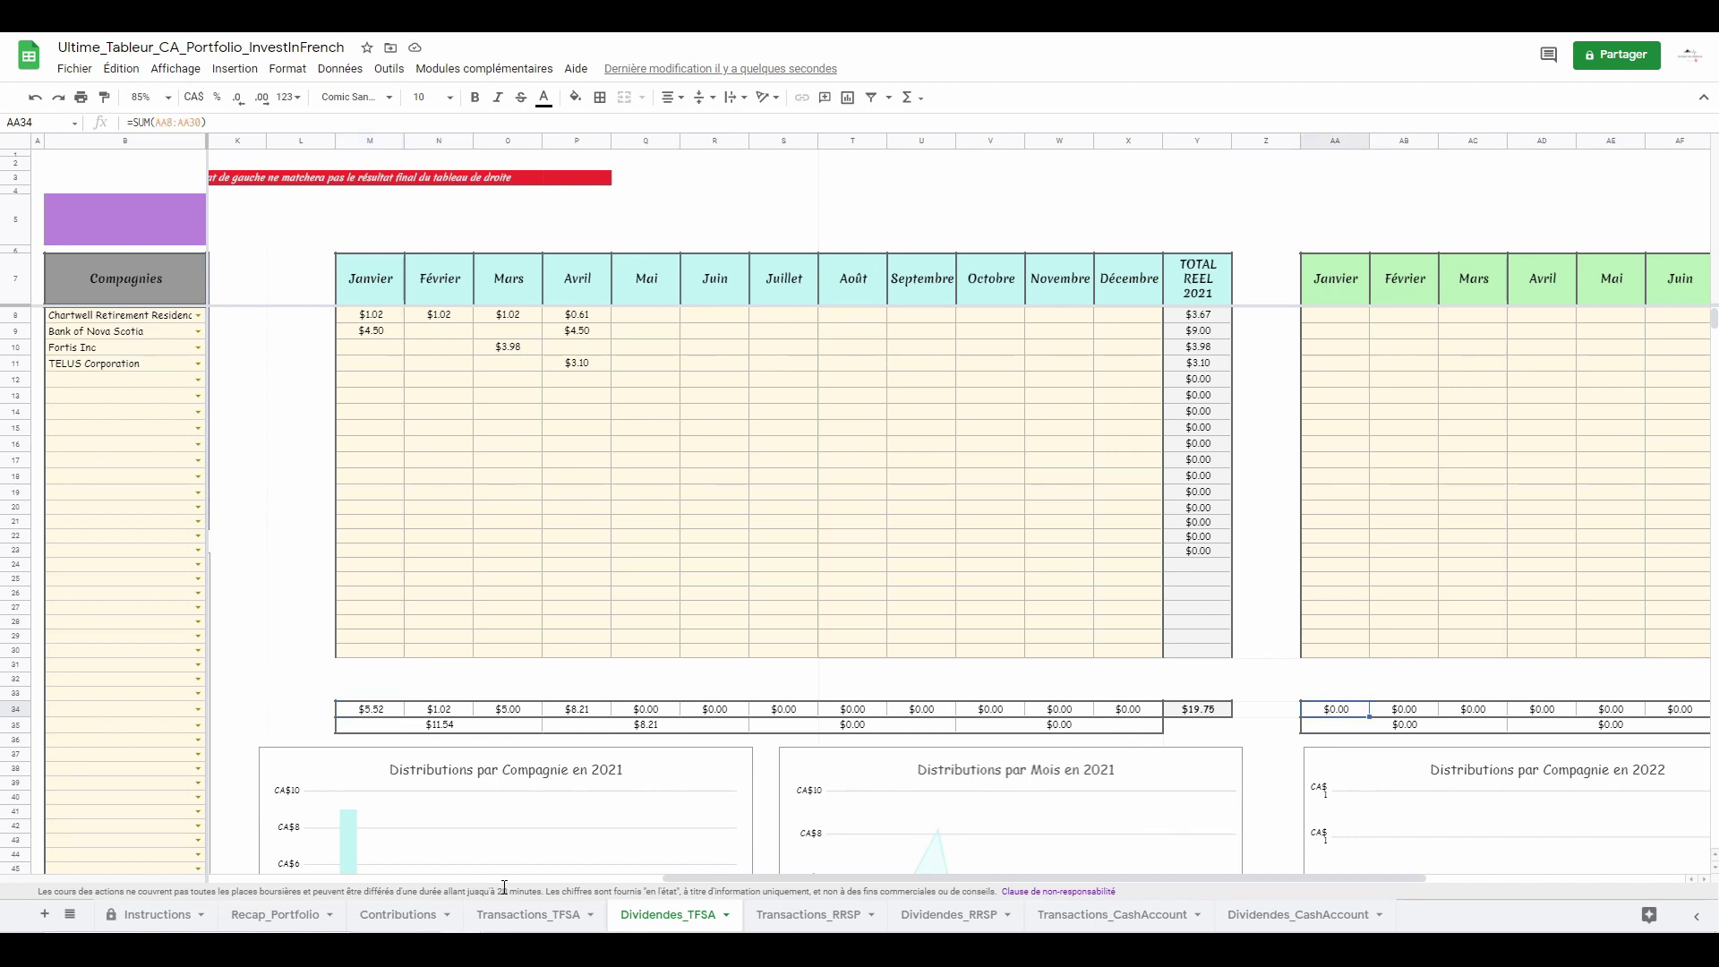
# - On Recap_Portfolio, set January's TFSA dividends to =Dividendes_TFSA!AA34 and fill the formula across through December
pyautogui.click(320, 916)
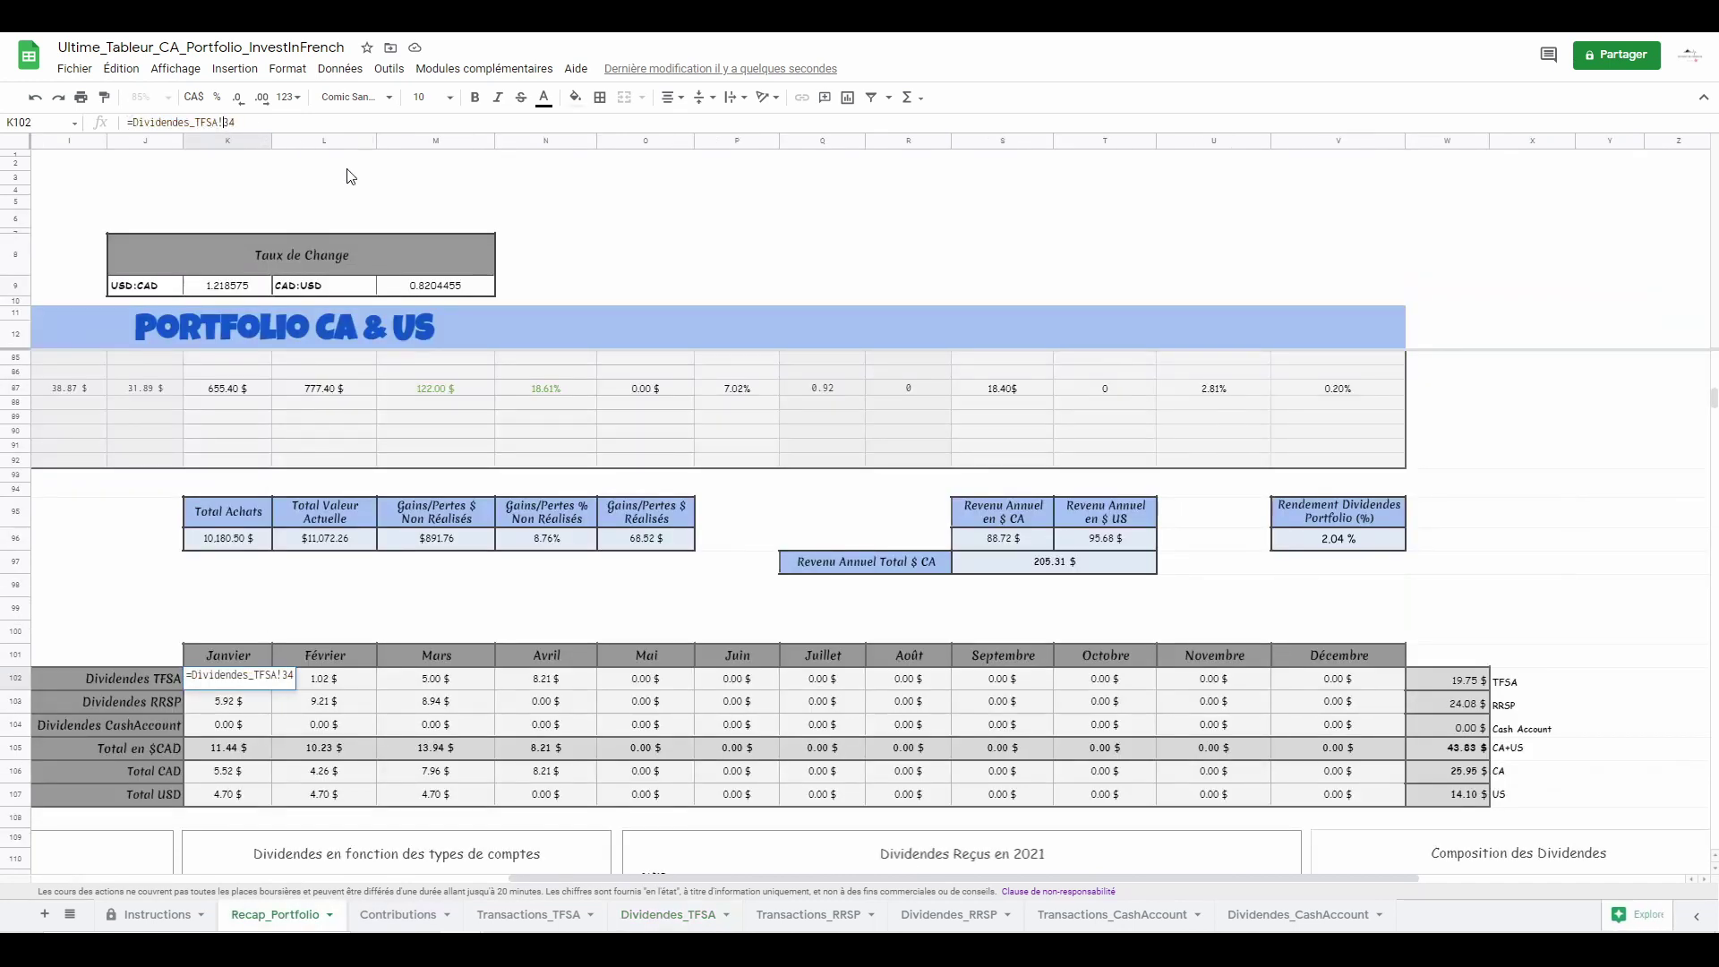
pyautogui.click(269, 687)
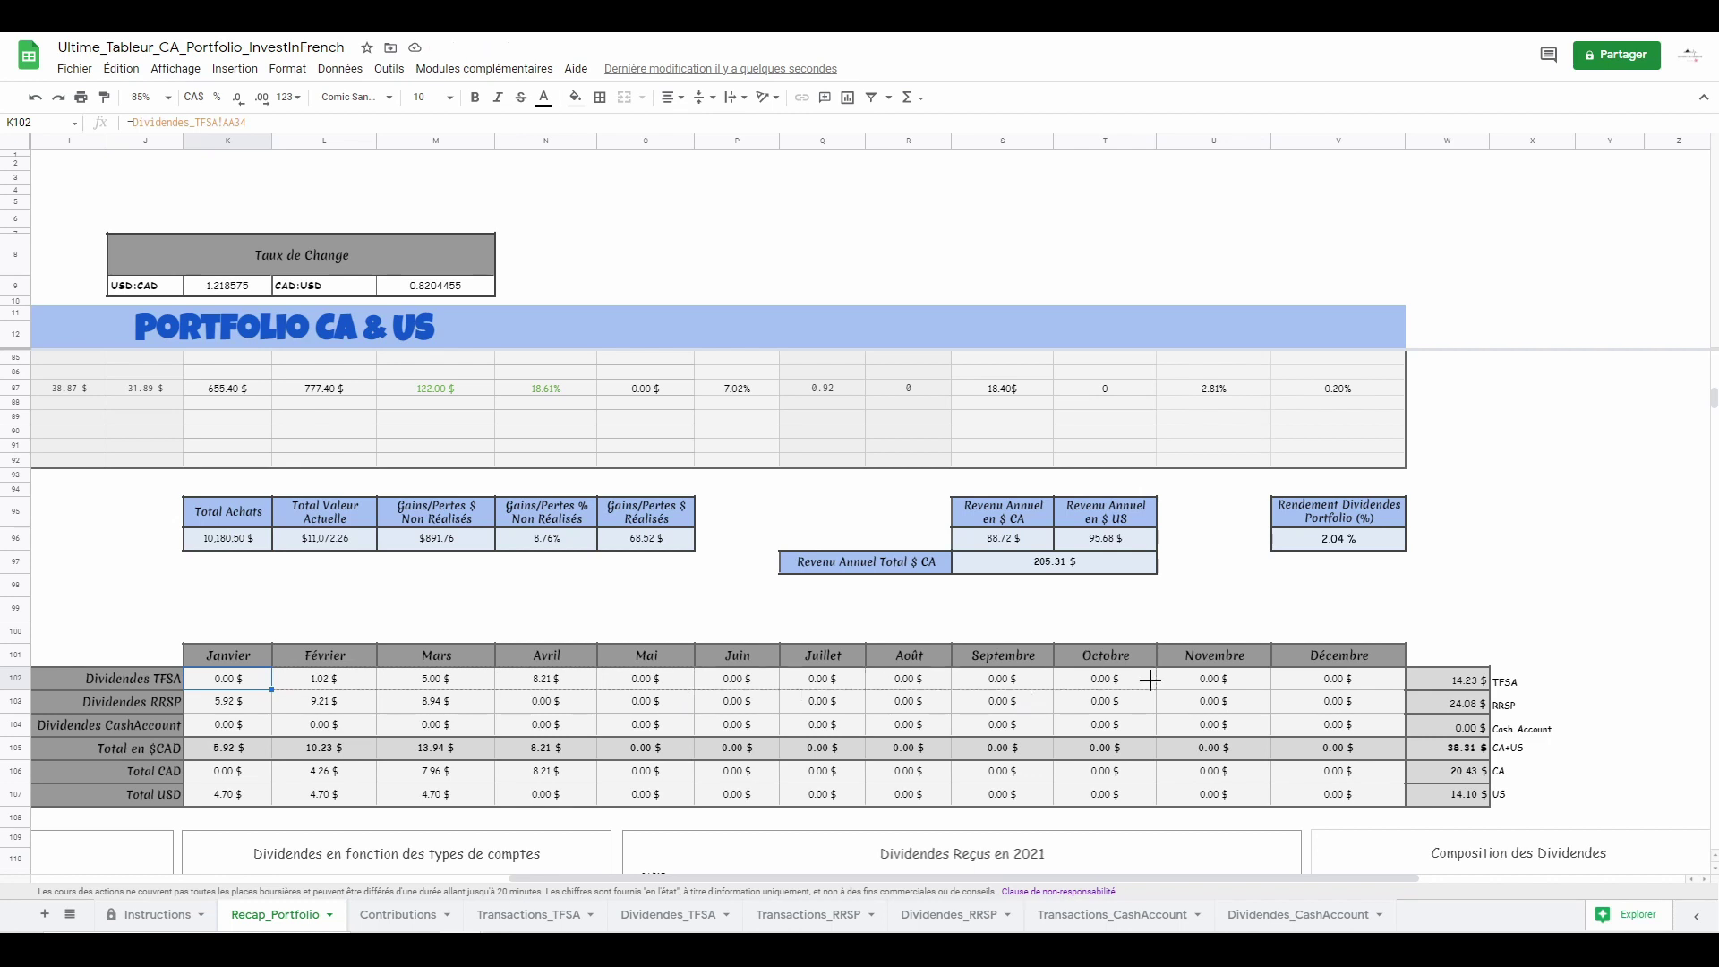
pyautogui.moveTo(1358, 684); pyautogui.dragTo(1361, 689)
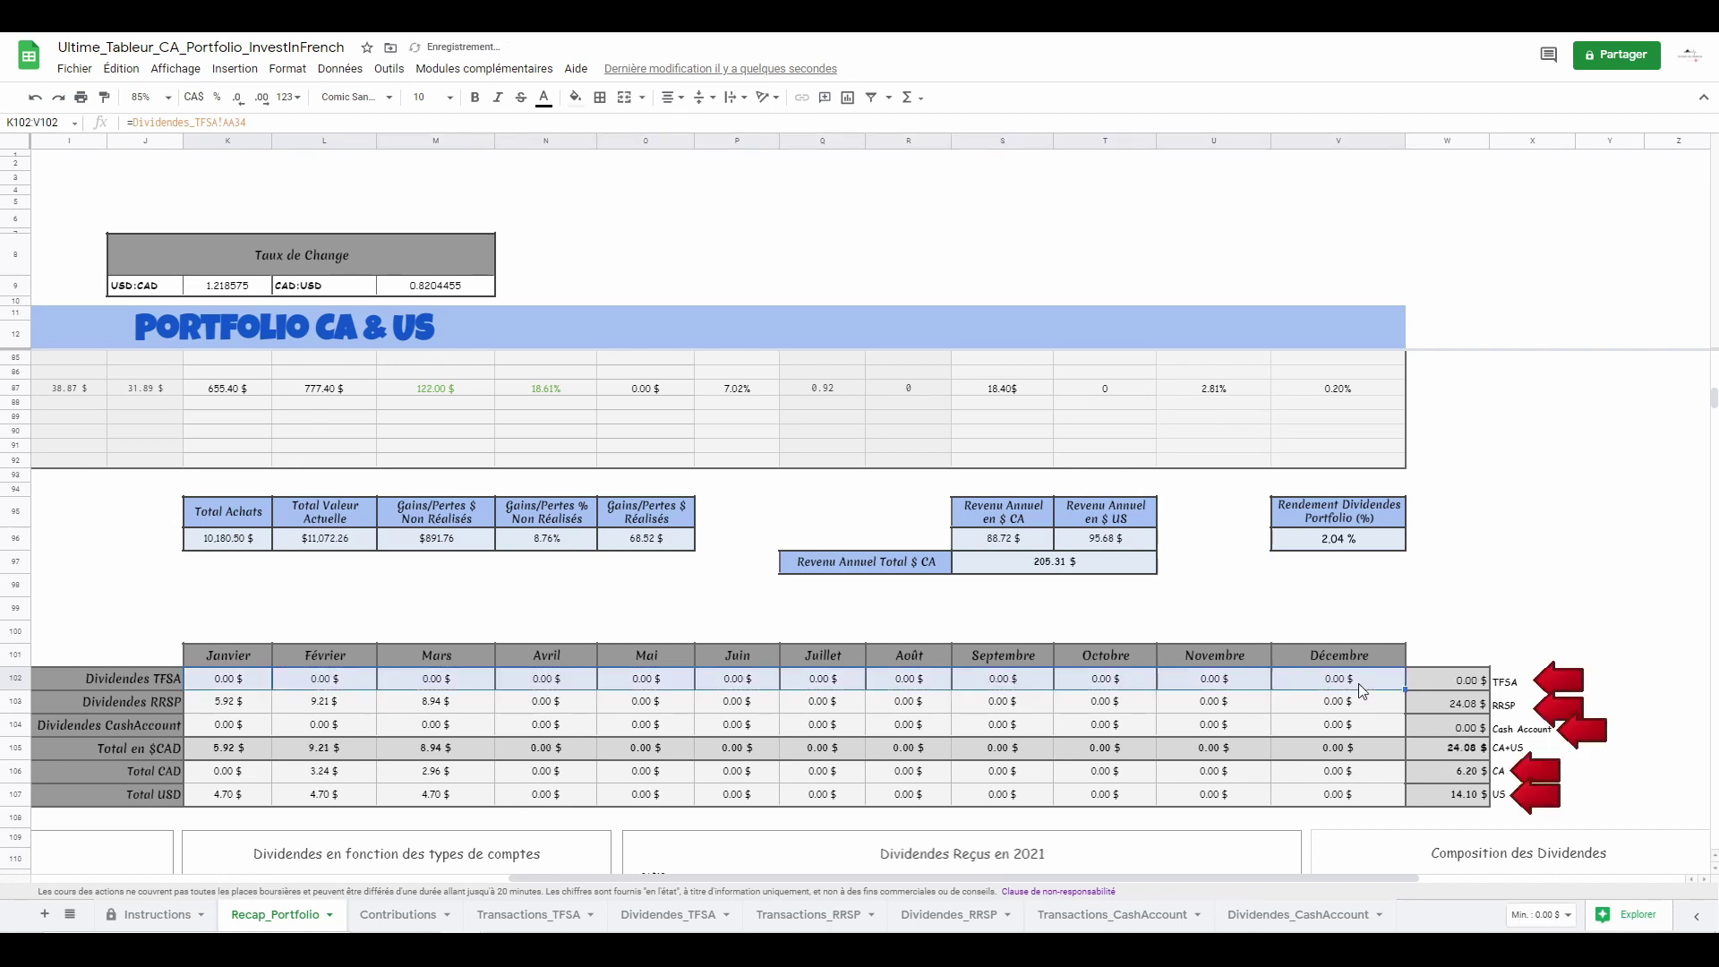